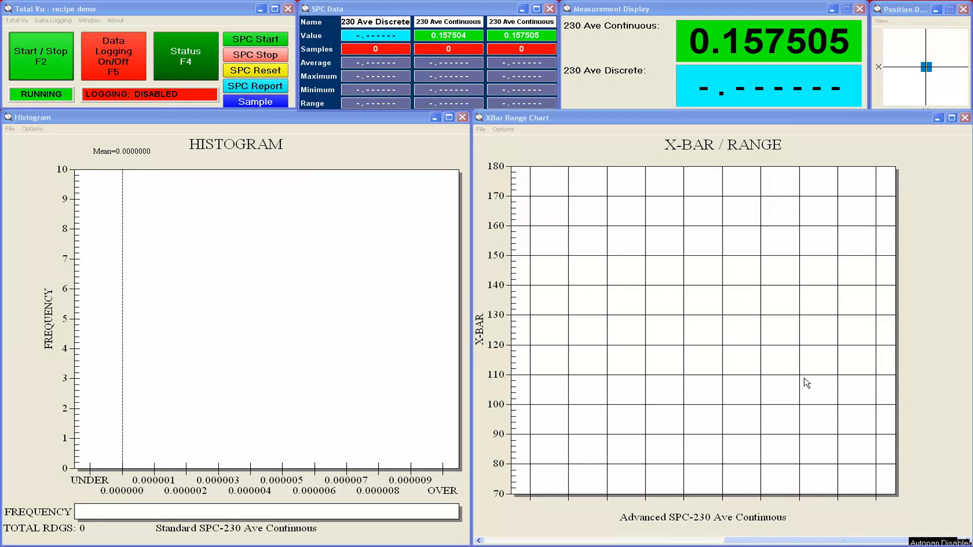
Add a new Custom Display window and move and enlarge its editor to fill most of the screen.
click(90, 21)
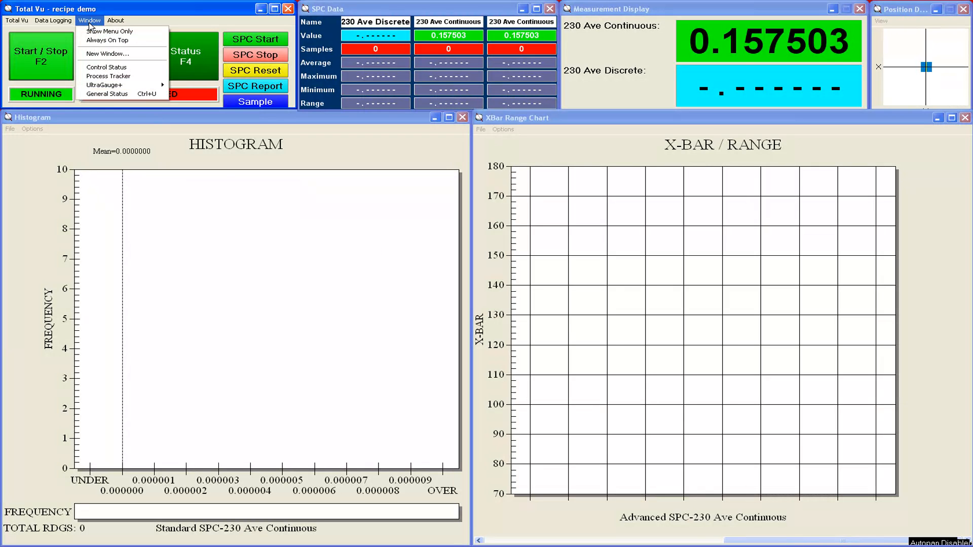
click(96, 53)
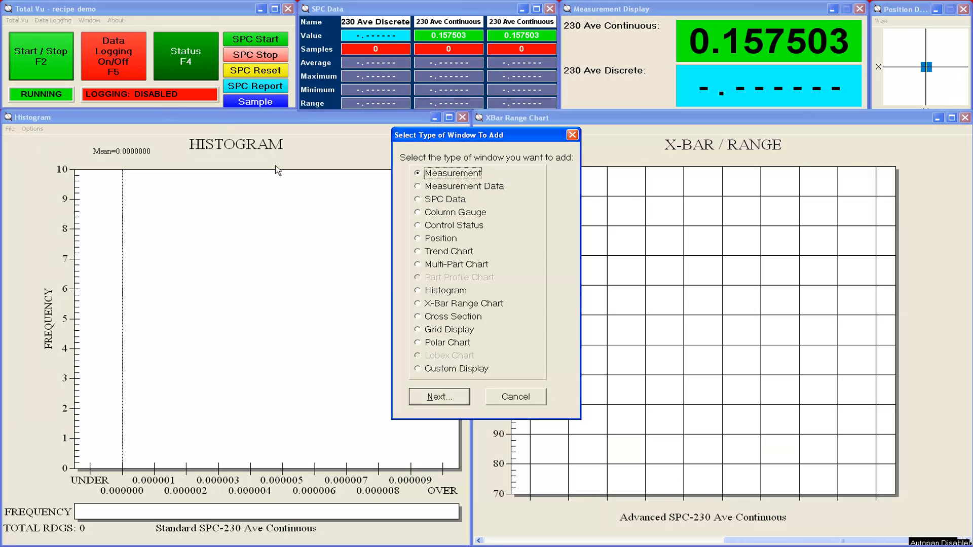
click(418, 369)
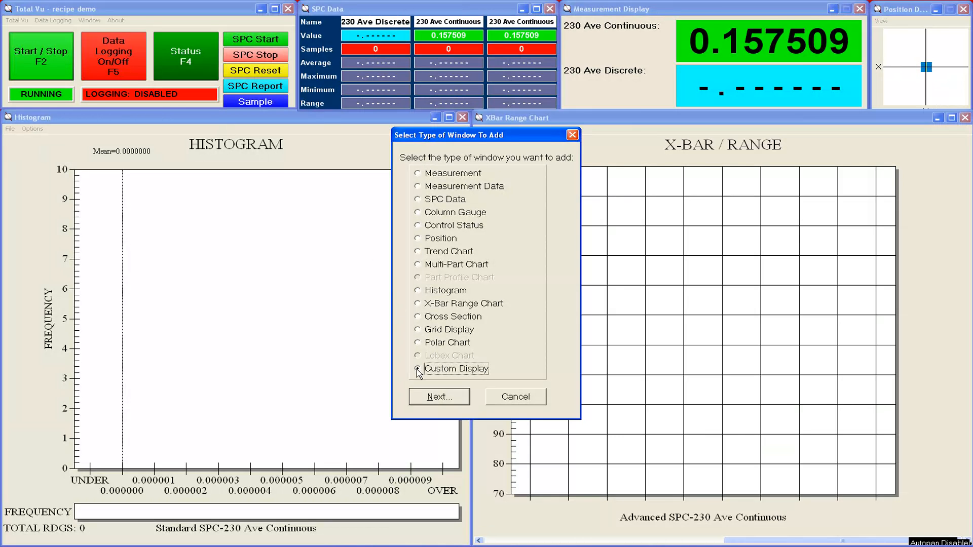
click(425, 396)
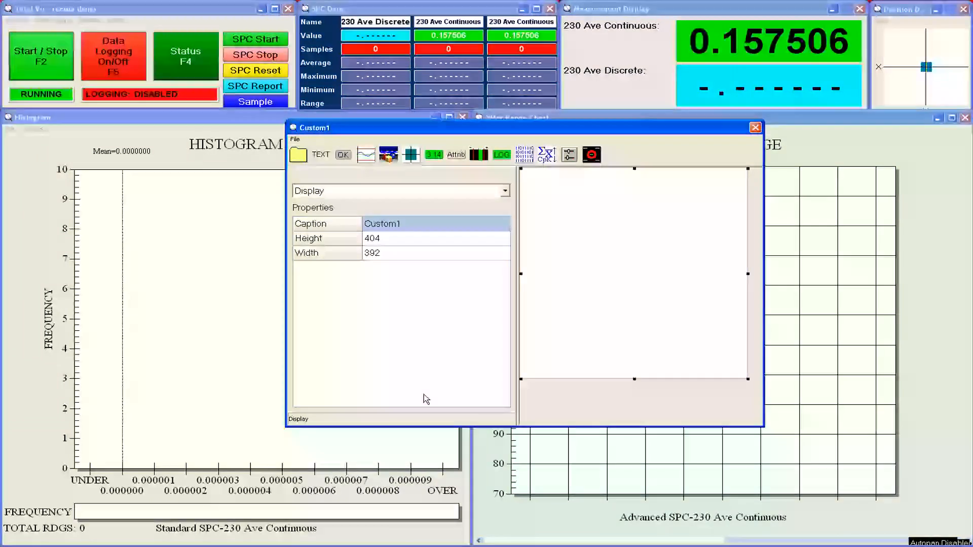
drag(421, 130, 139, 30)
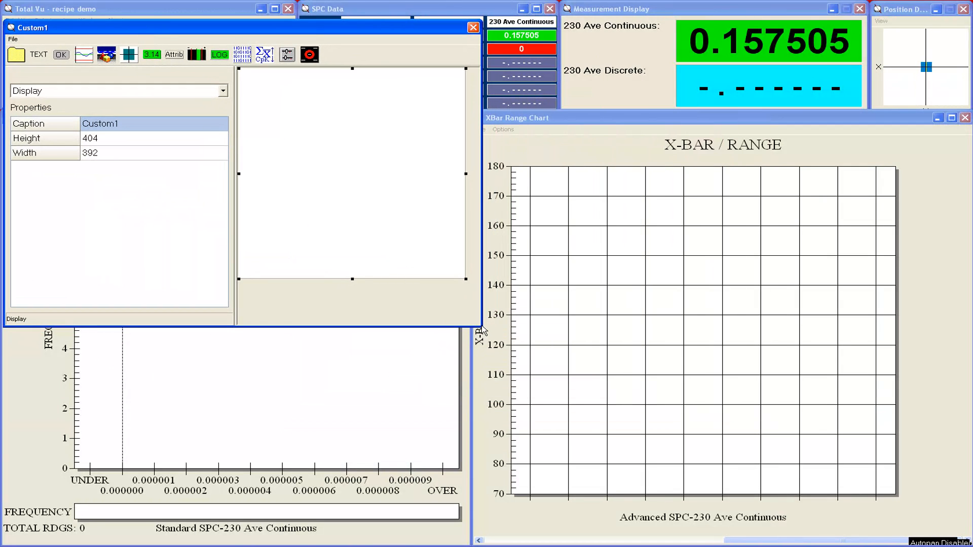
drag(482, 326, 887, 522)
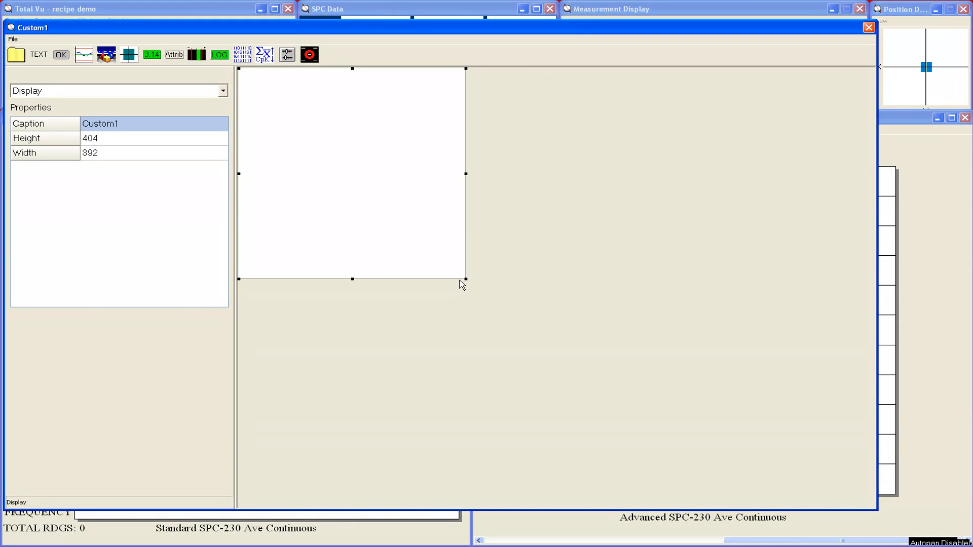
Resize the display canvas to a height of 820 and a width of 1220.
drag(466, 278, 594, 358)
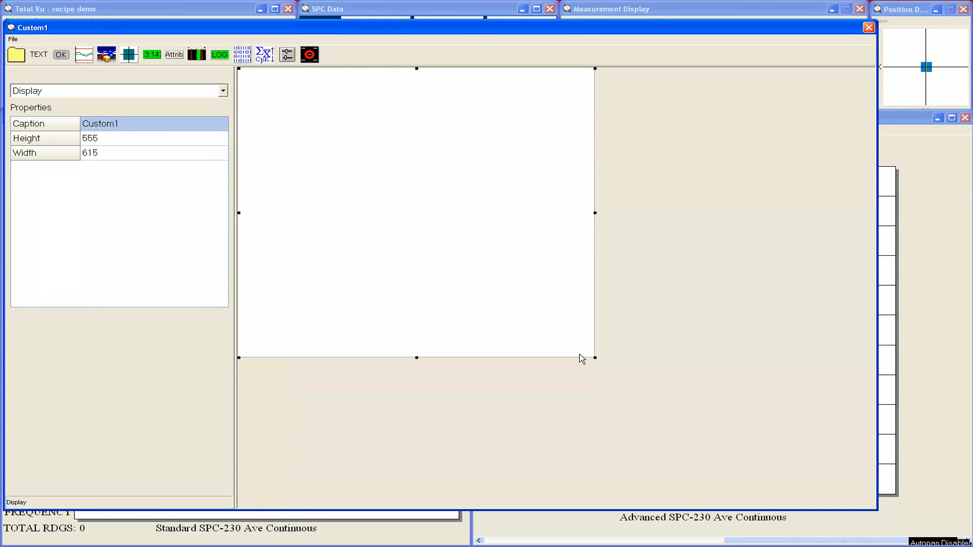
click(116, 141)
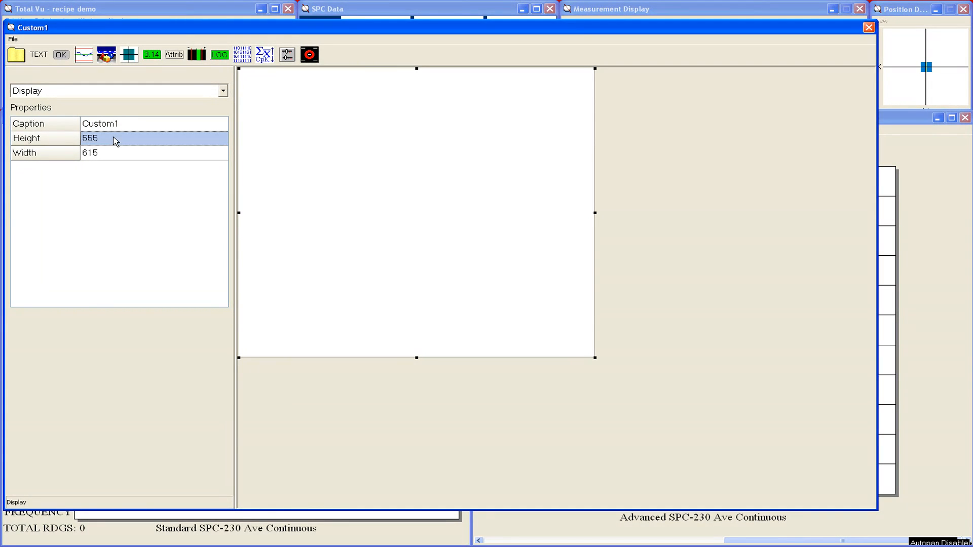
text(820)
key(Return)
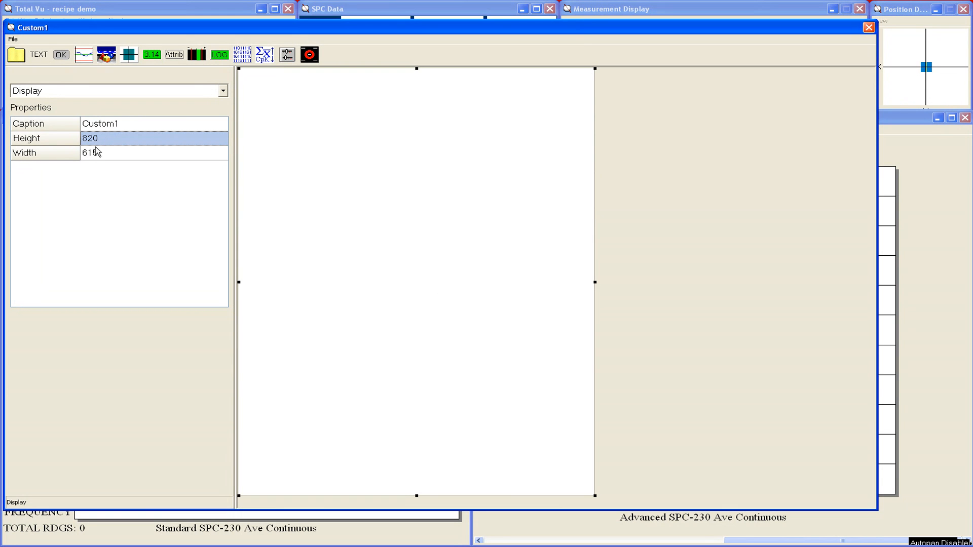
click(95, 153)
text(1200)
key(Return)
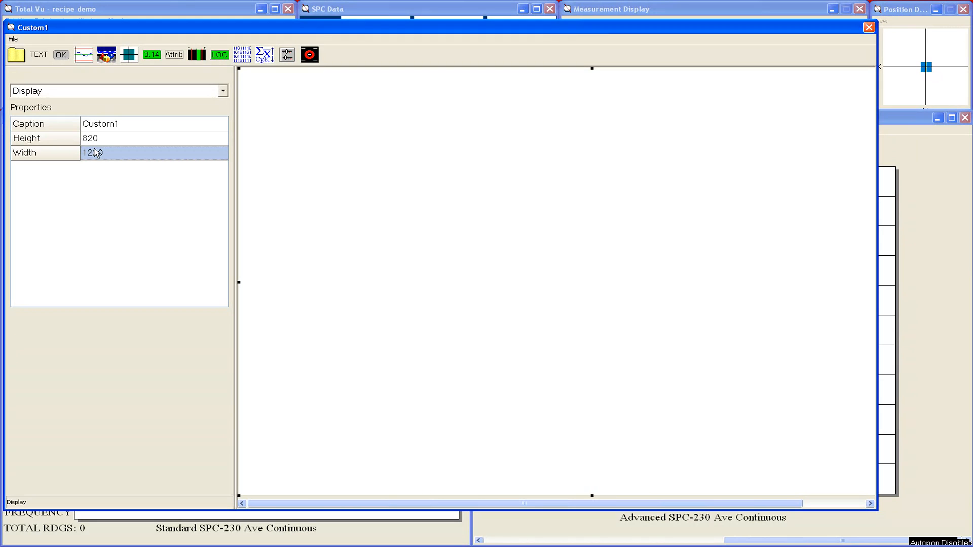
Change the display's caption to "Custom Display".
click(102, 125)
click(113, 124)
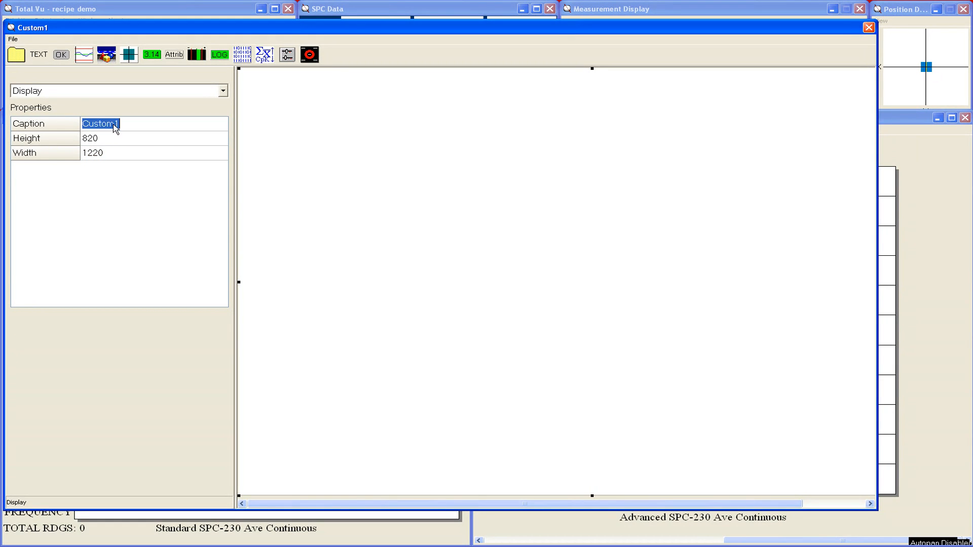
text(Custom S)
key(BackSpace)
text(Display)
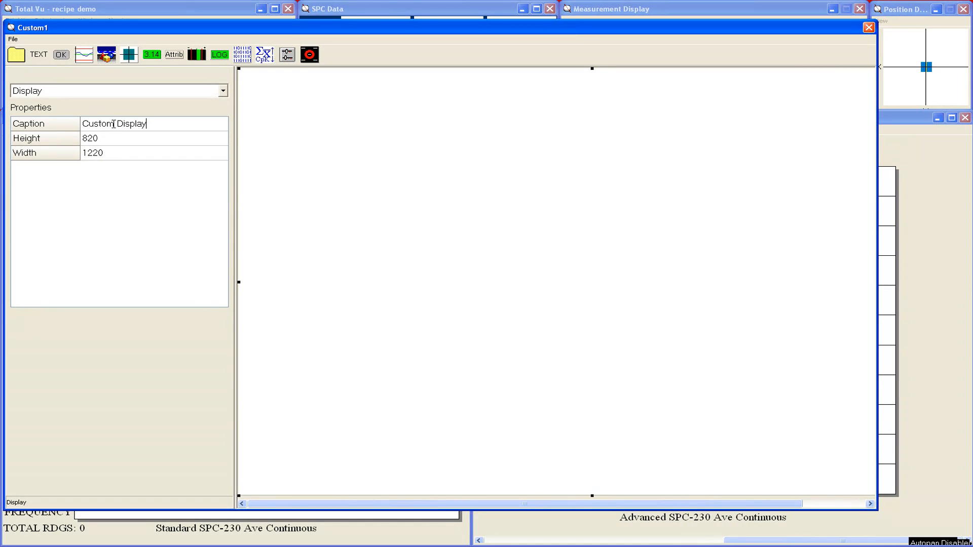
key(Return)
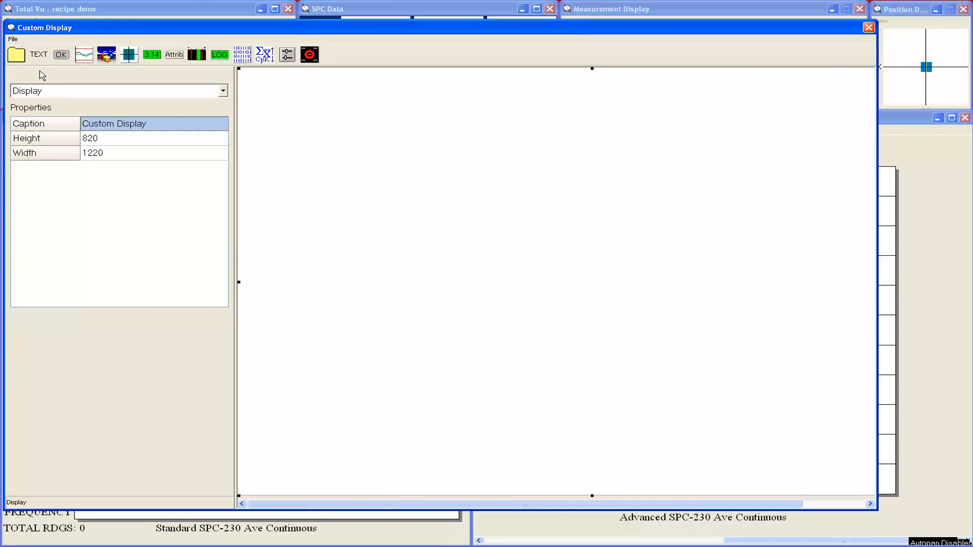
Add a tab to the display and caption it "Numerical Data".
click(16, 54)
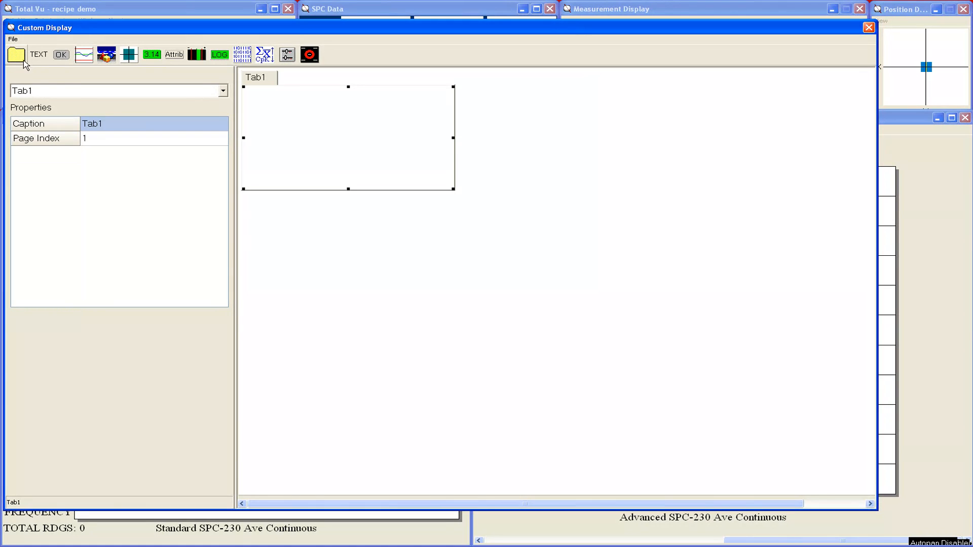
click(106, 128)
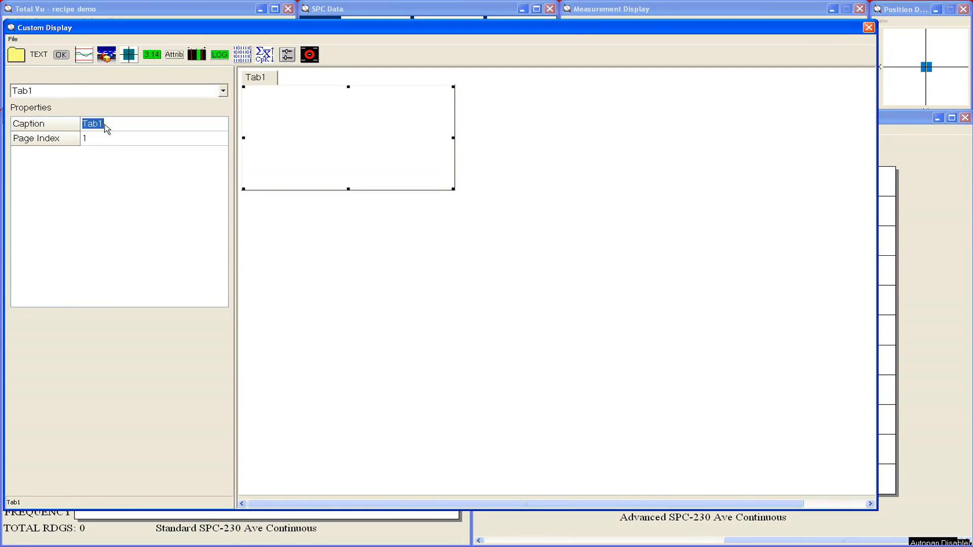
text(Numerical Data)
key(Return)
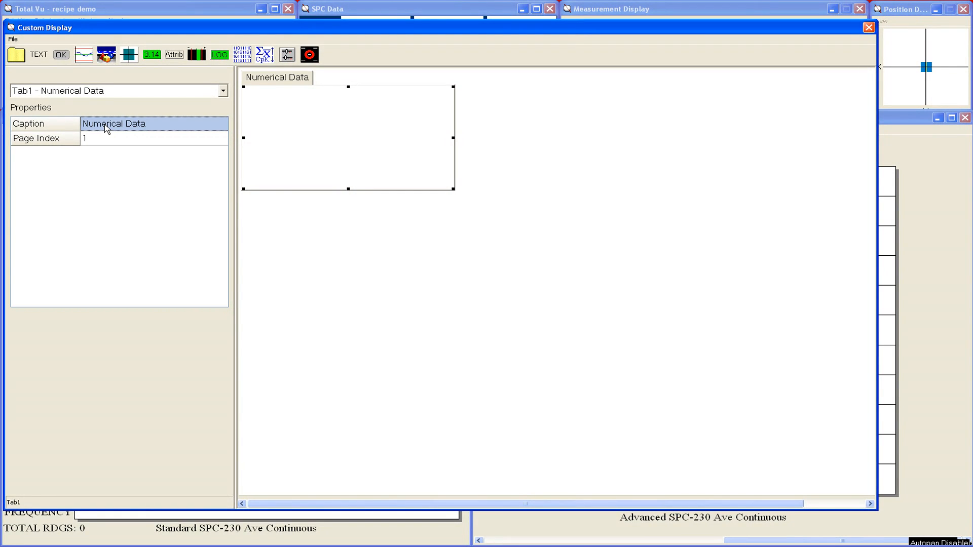
Add a second tab to the display and caption it "Charts".
click(16, 57)
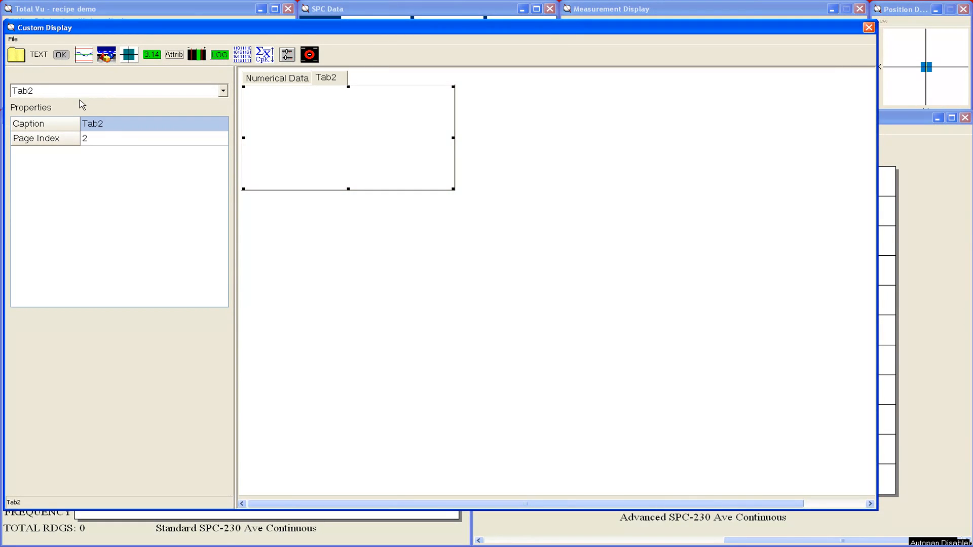
click(106, 127)
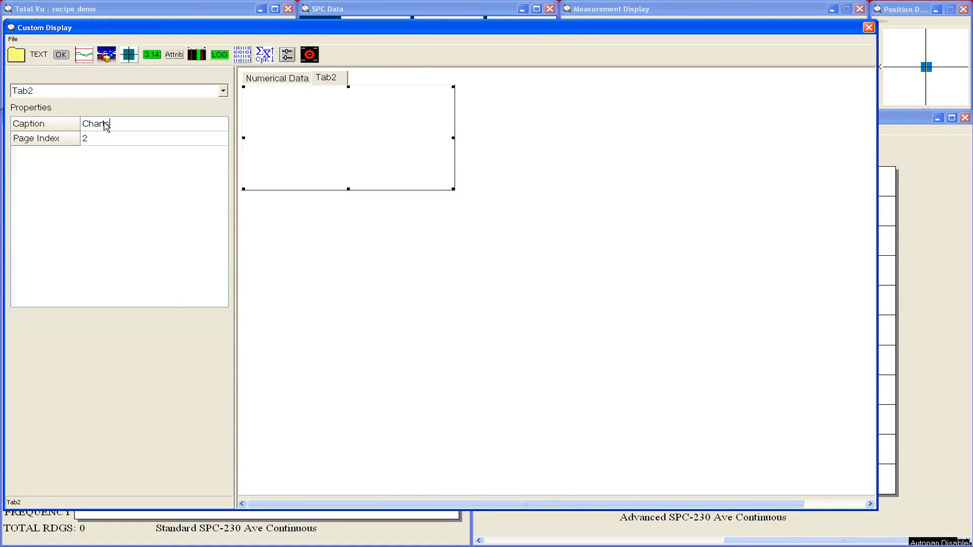
key(Return)
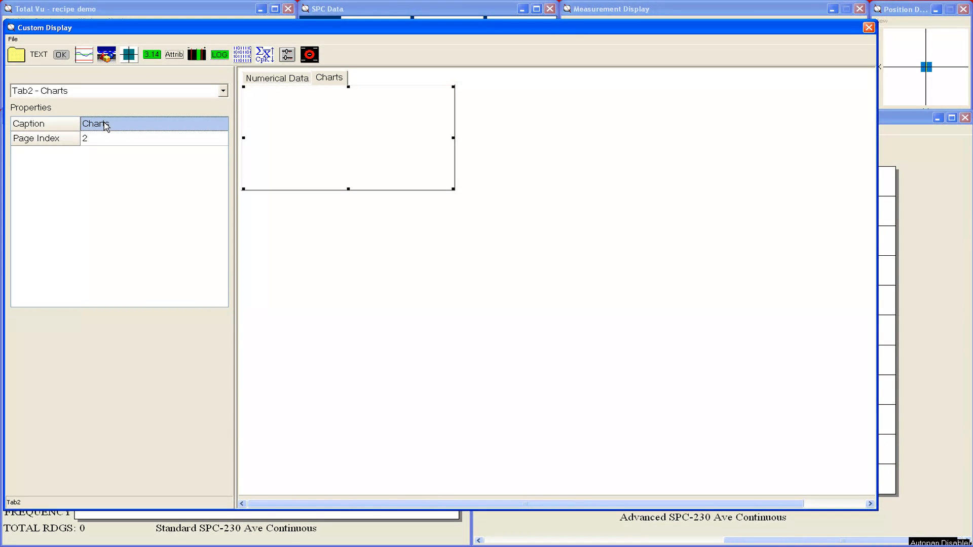
Select the TabSheets object, move it to about left 128, top 109, and enlarge it to about 498 wide by 325 high.
click(223, 91)
click(190, 136)
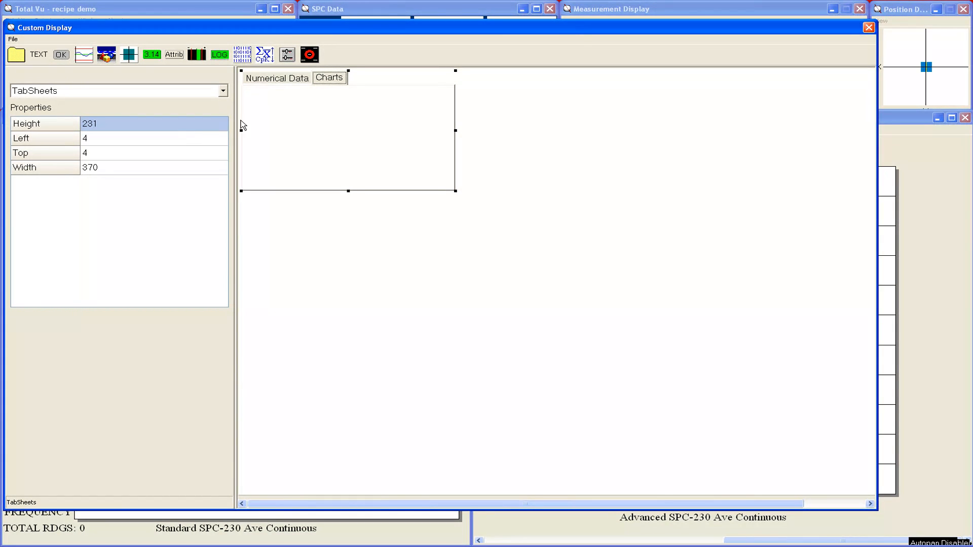
drag(325, 80, 398, 138)
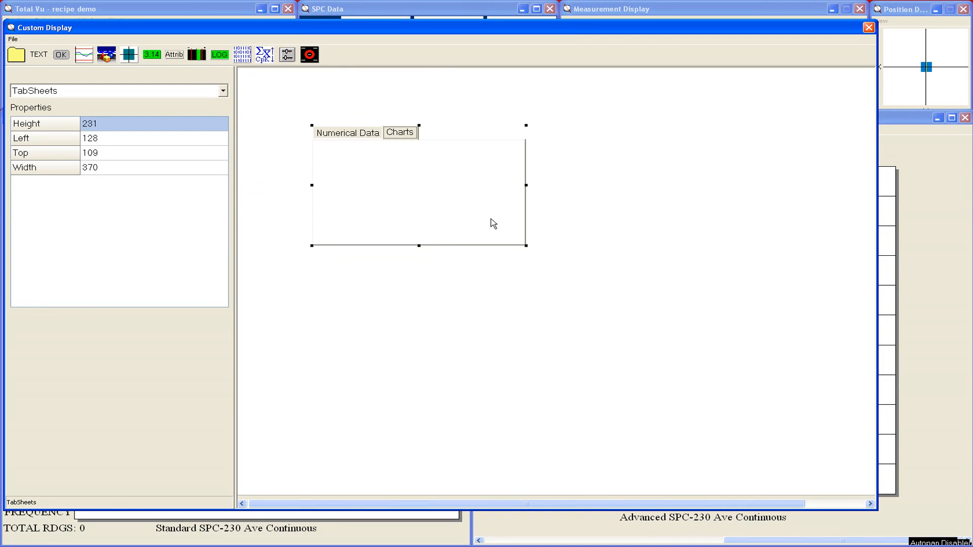
drag(526, 246, 600, 294)
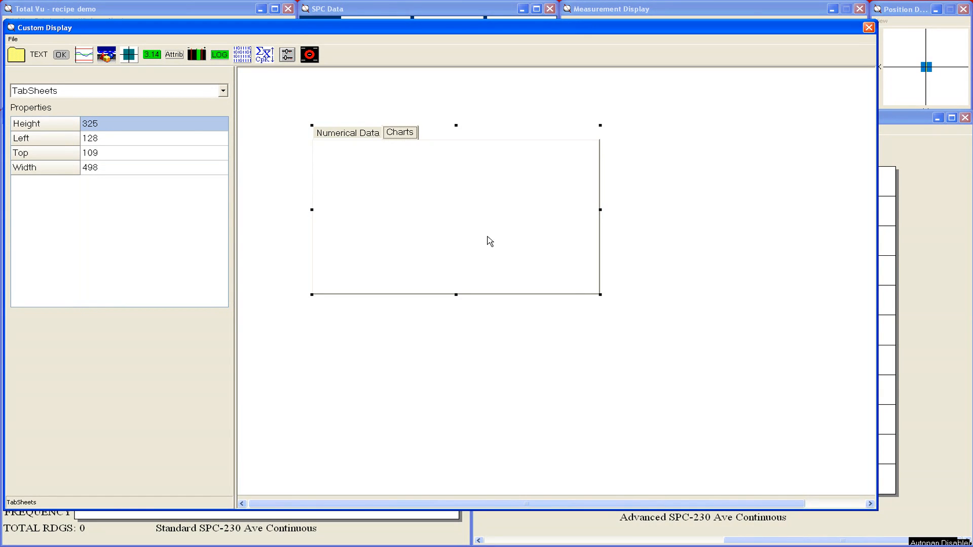
Set the TabSheets object's height to 800 and its width to 1200.
click(160, 126)
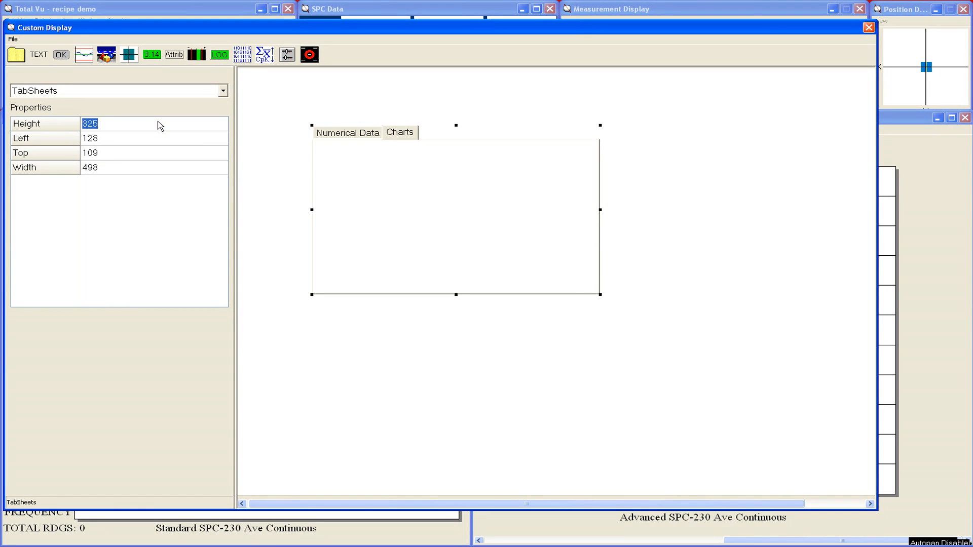
text(800)
key(Return)
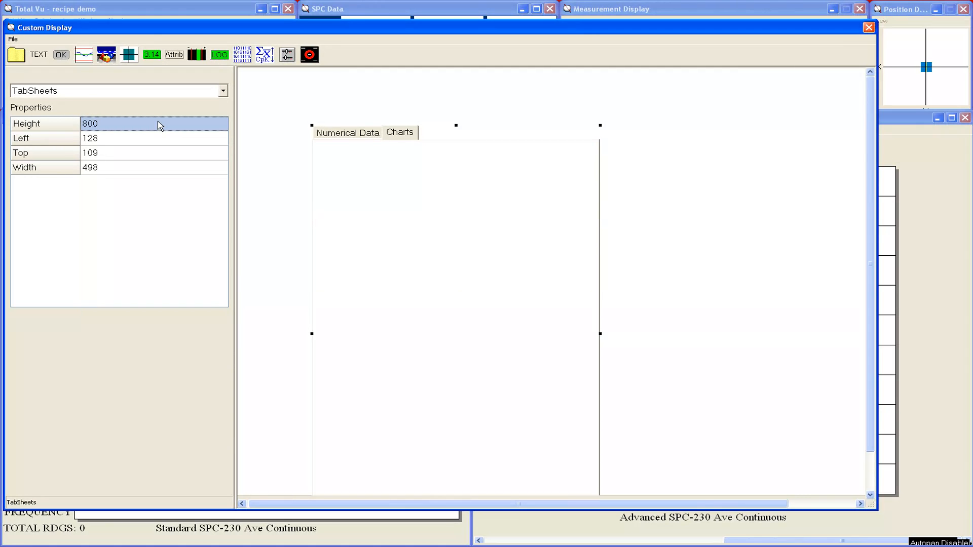
click(142, 167)
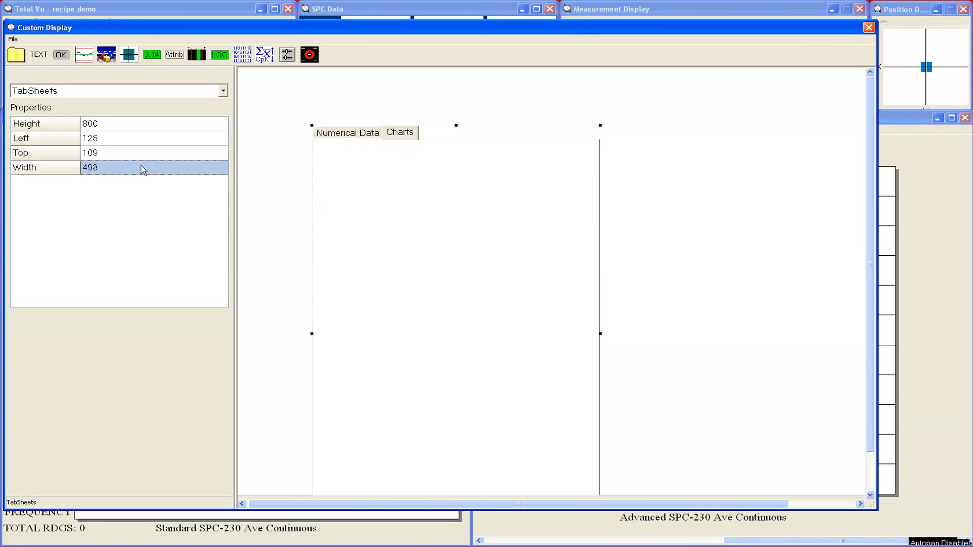
text(1200)
key(Return)
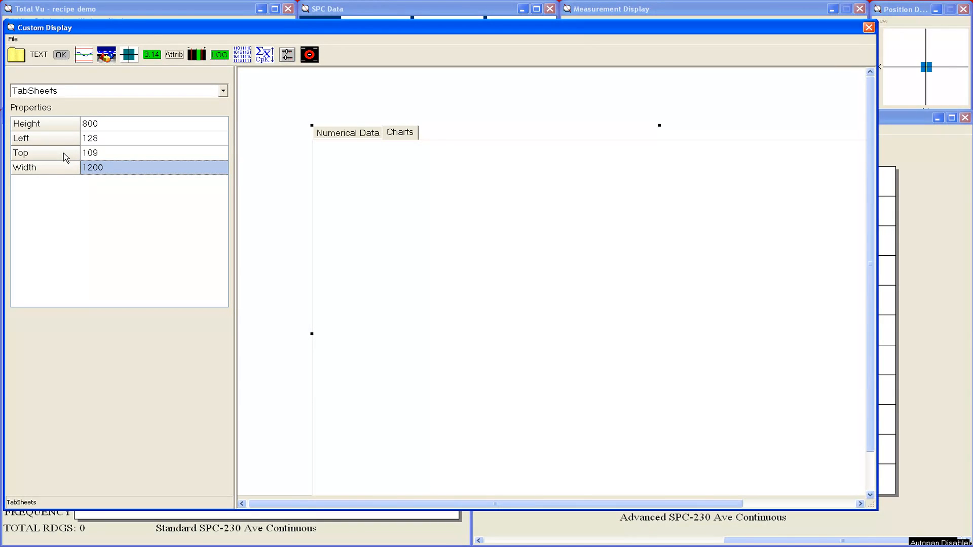
Position the TabSheets object at left 4 and top 4.
click(90, 141)
text(4)
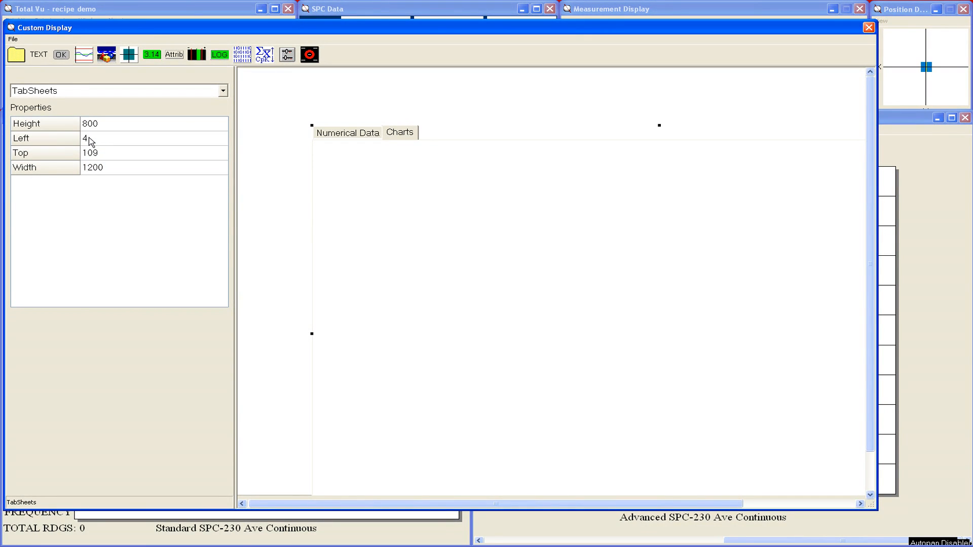
key(Return)
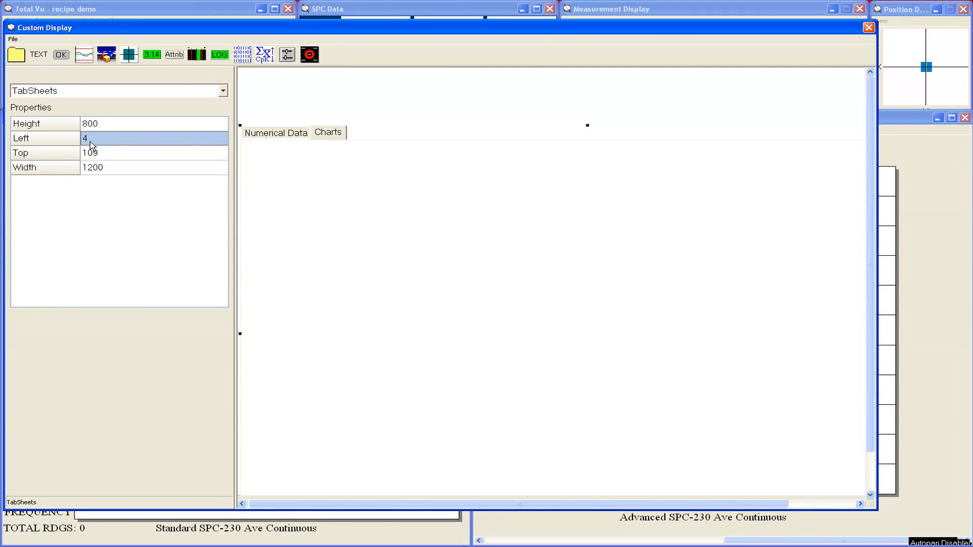
click(93, 151)
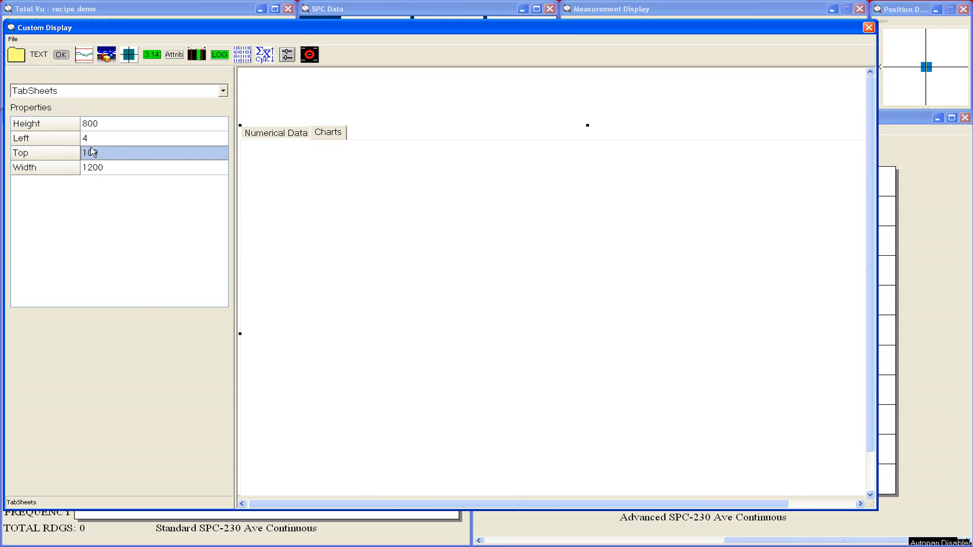
text(4)
key(Return)
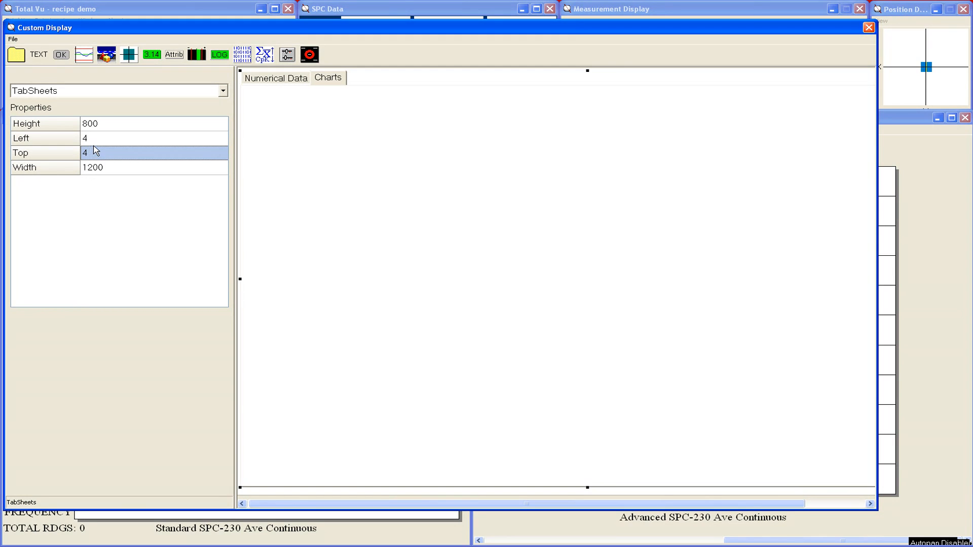
Reorder the tabs by setting the Charts tab's page index to 1.
click(222, 91)
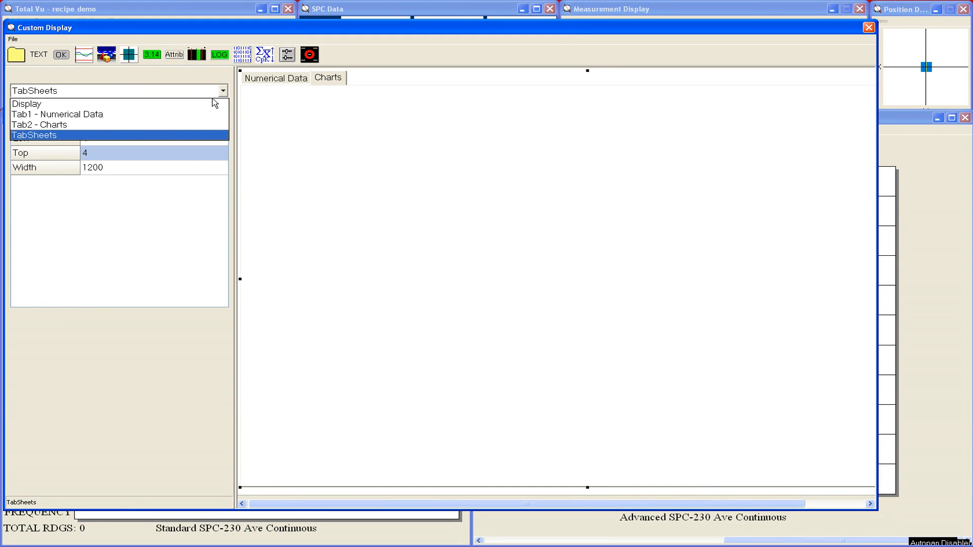
click(177, 127)
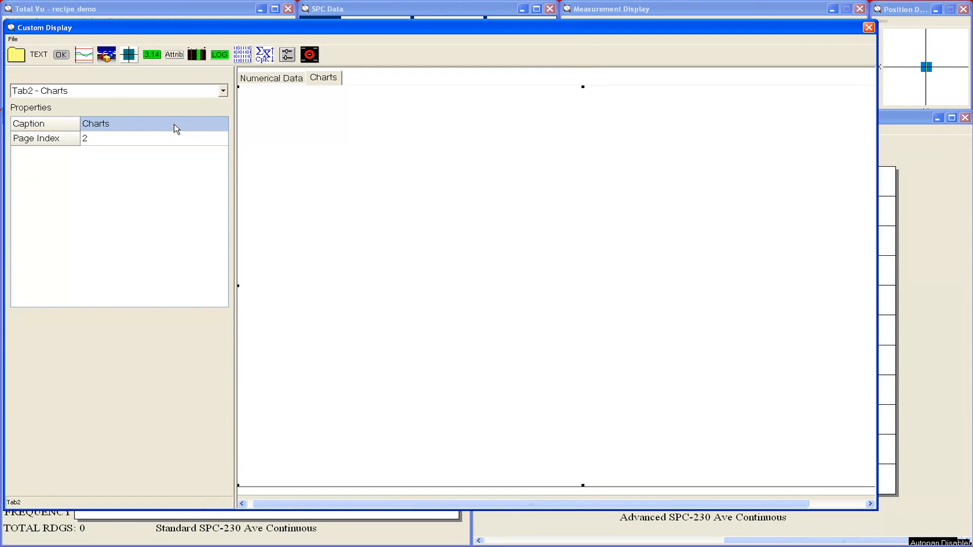
click(117, 139)
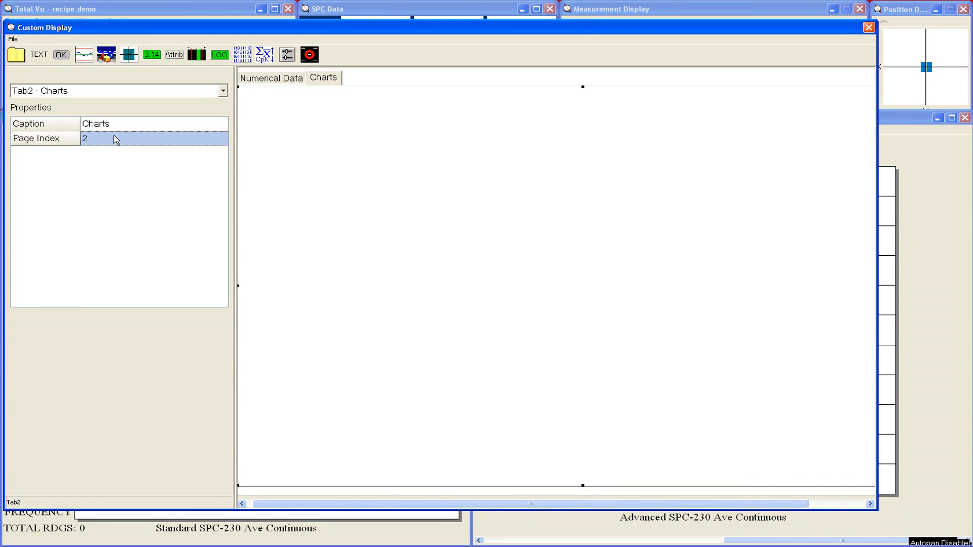
text(1)
key(Return)
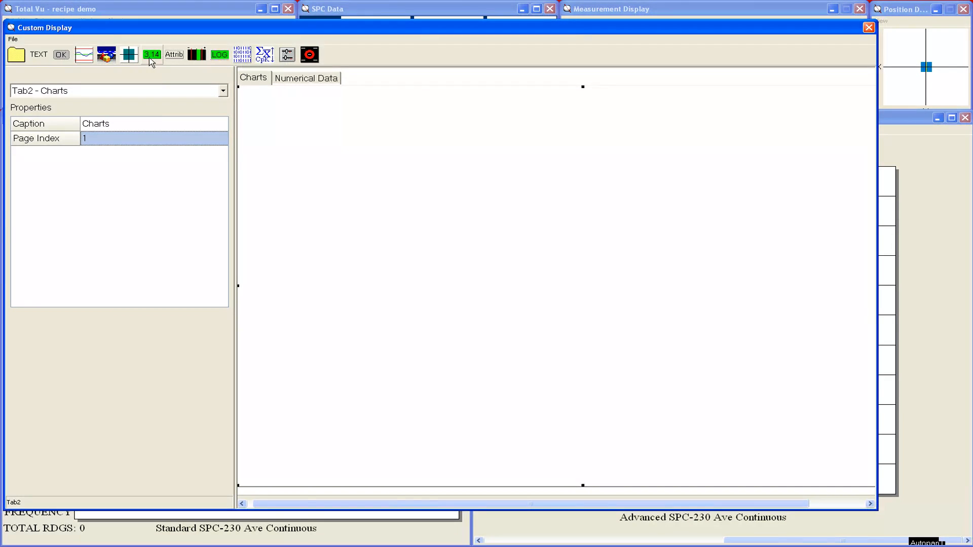
Add a measurement object to the Numerical Data tab at about left 105, top 332, and assign it the 230 Ave Discrete measurement.
click(287, 79)
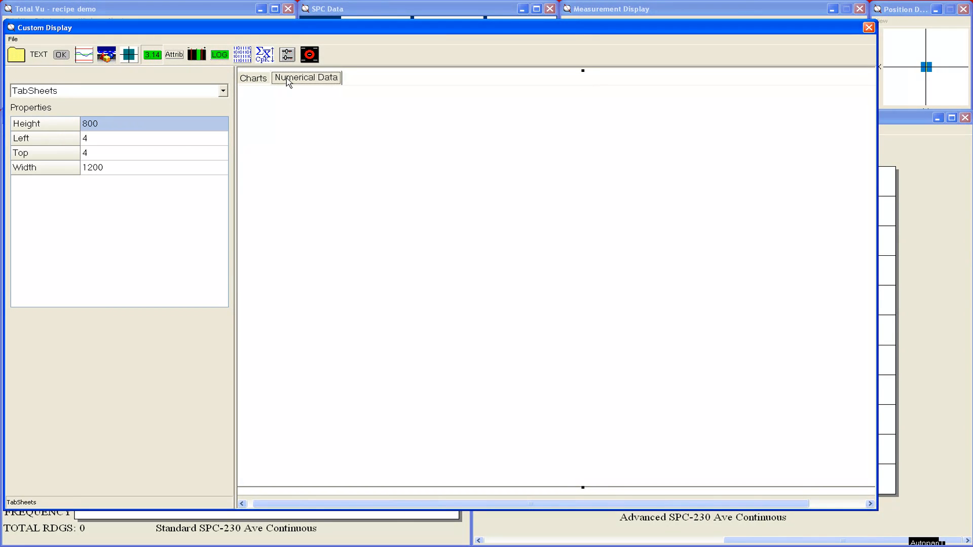
click(299, 260)
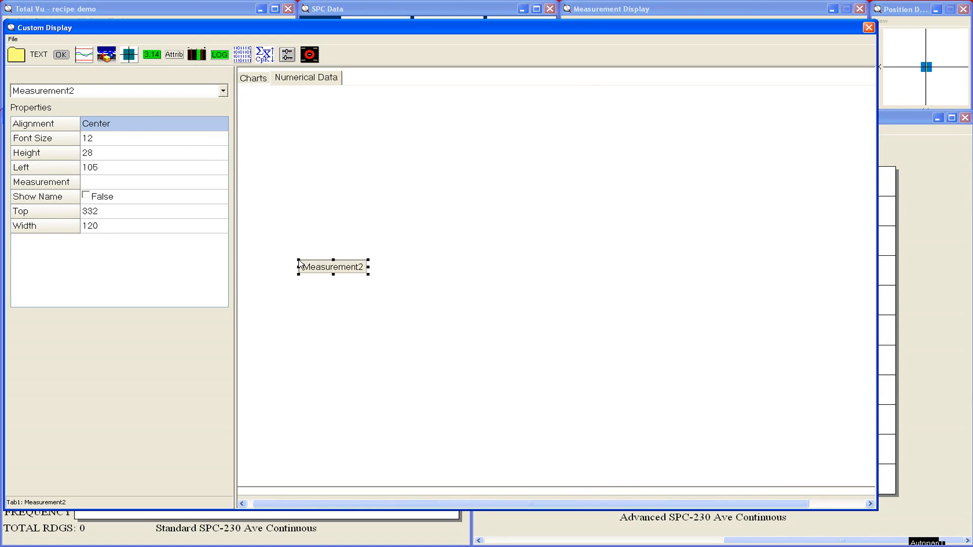
click(225, 185)
click(222, 186)
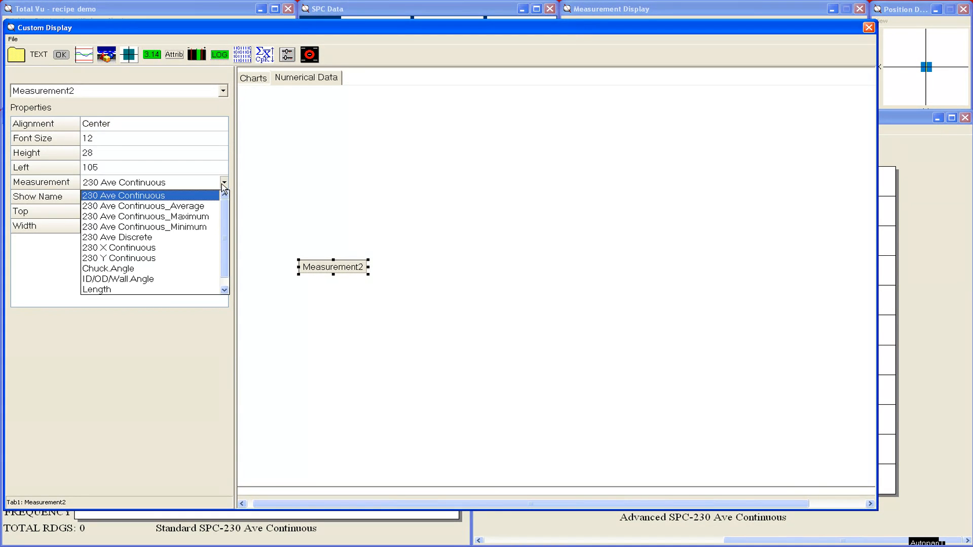
click(195, 236)
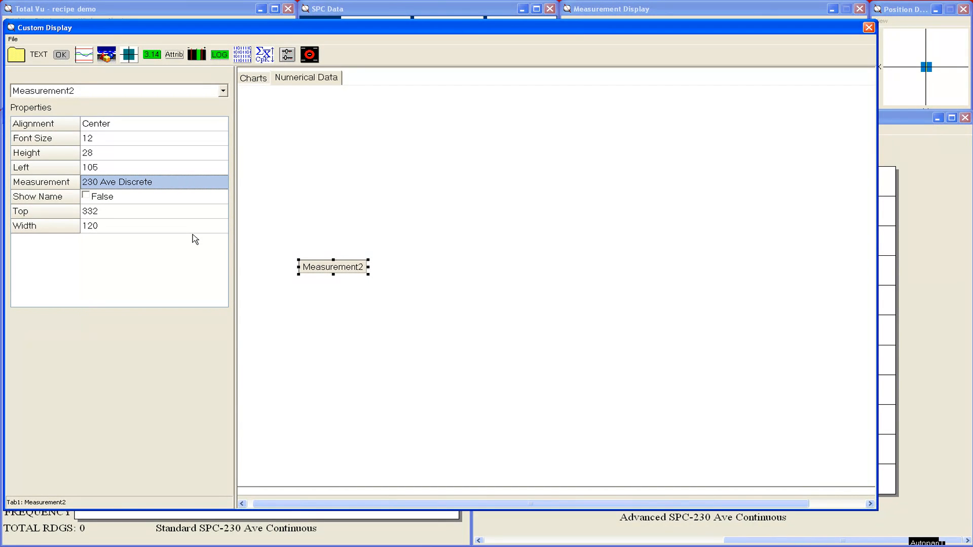
Position the measurement object at left 140 and top 300.
click(129, 168)
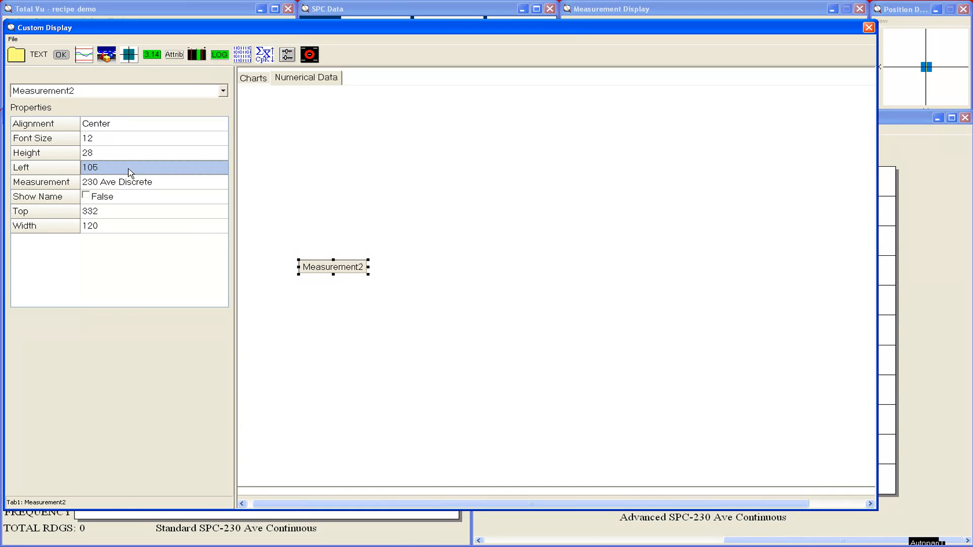
text(140)
key(Return)
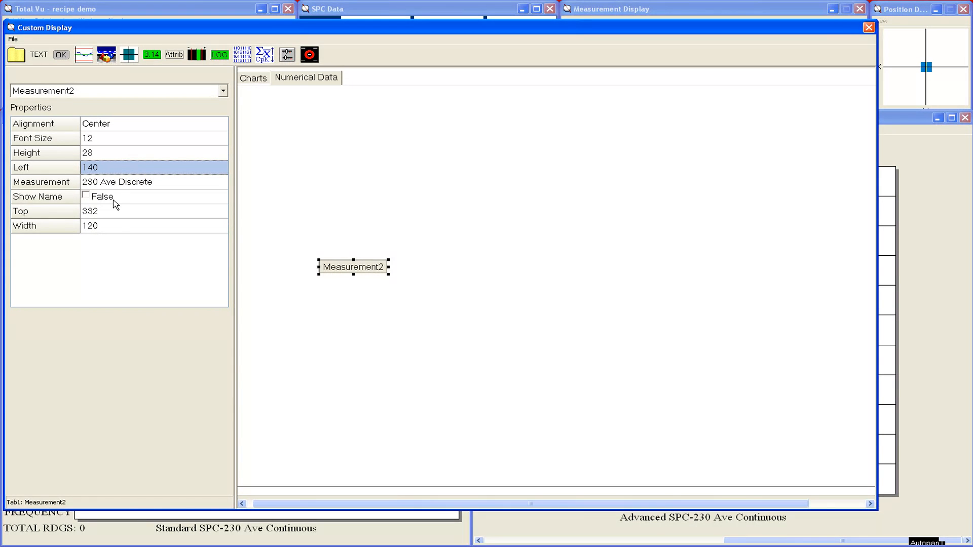
click(112, 211)
text(3)
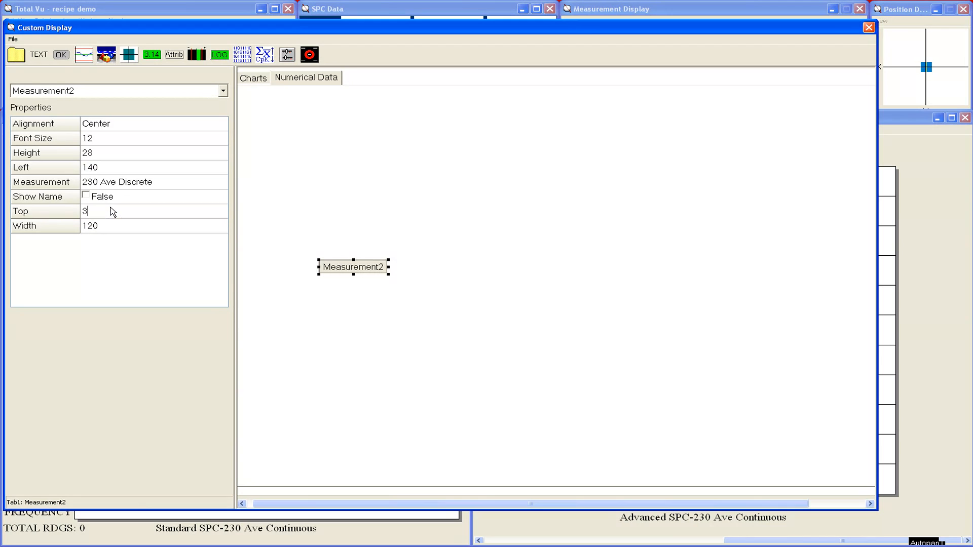
text(00)
key(Return)
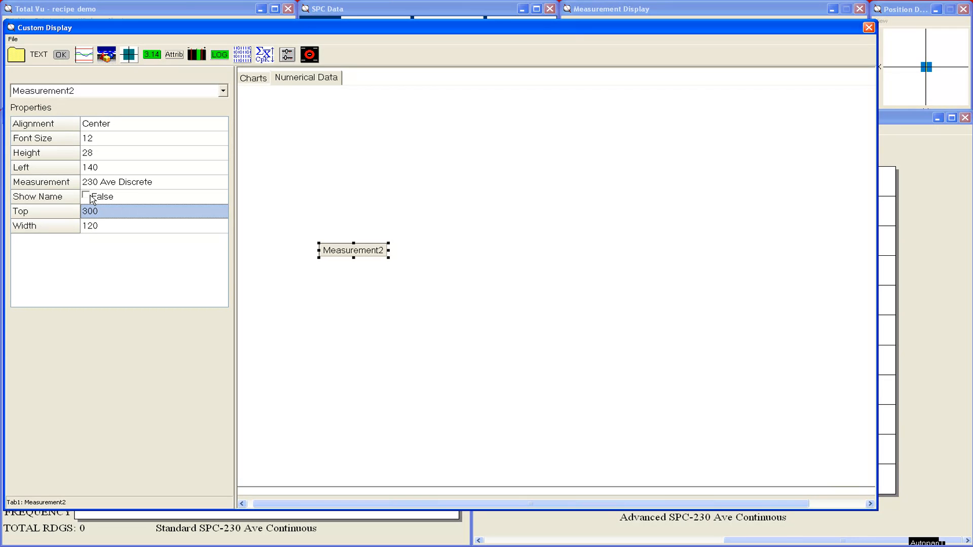
Add a text label at about left 21, top 296, beside the measurement object and caption it Ave Discrete.
click(40, 56)
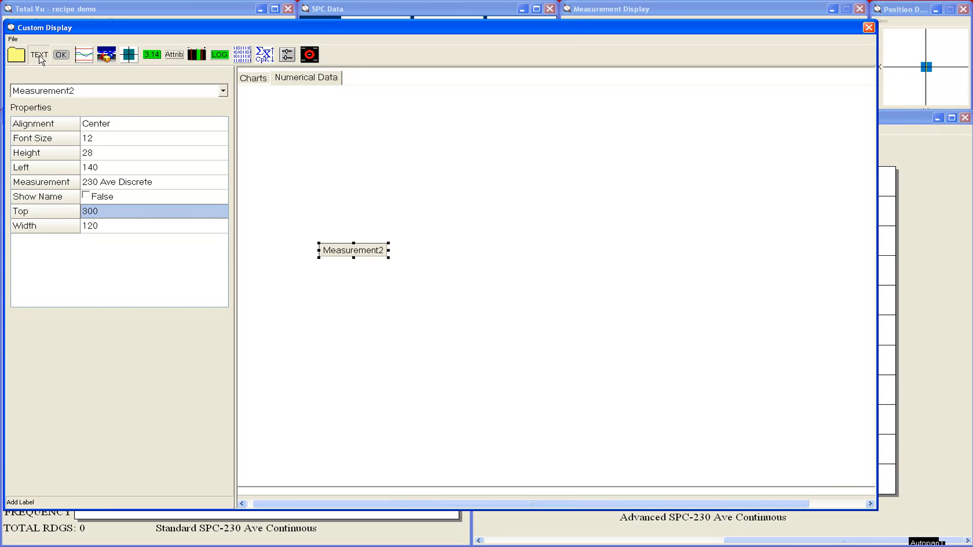
click(252, 246)
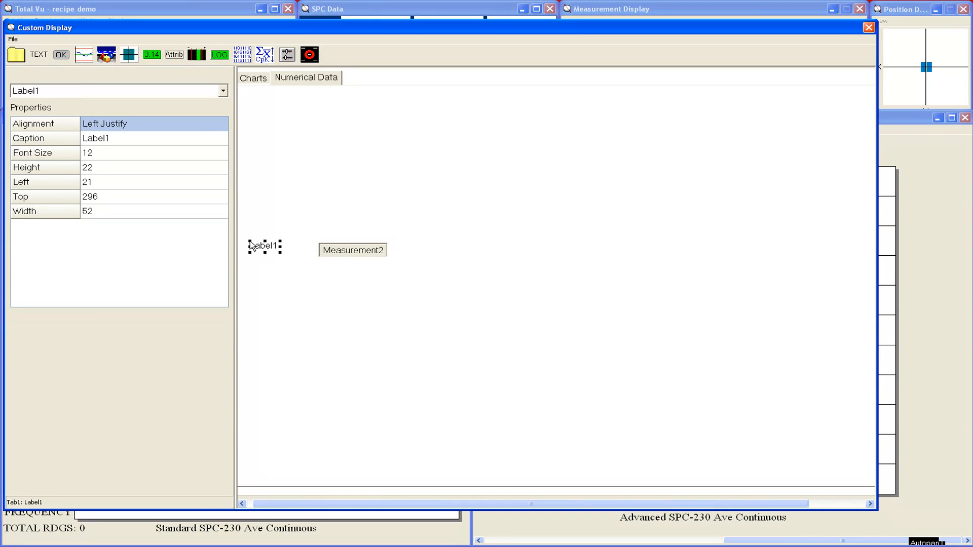
click(129, 142)
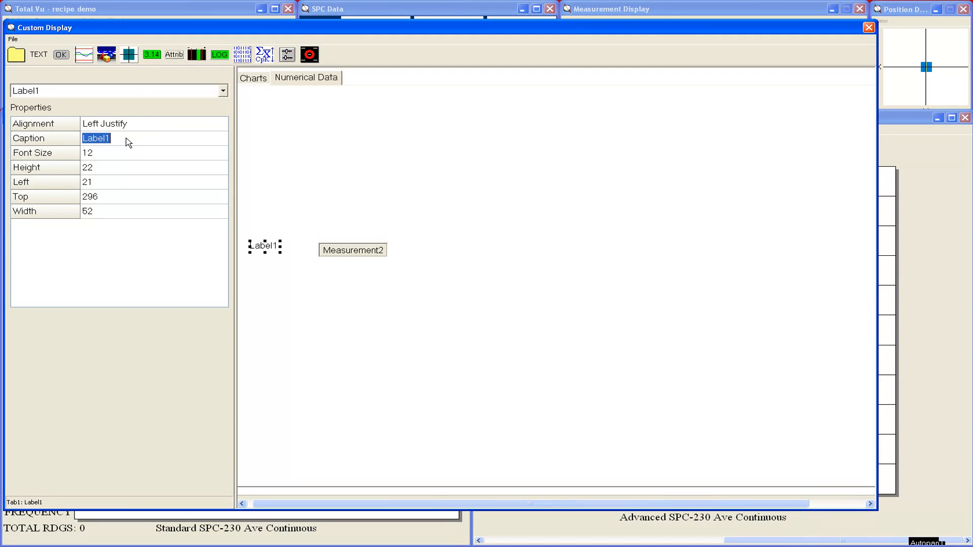
text(Ave Discrete)
key(Return)
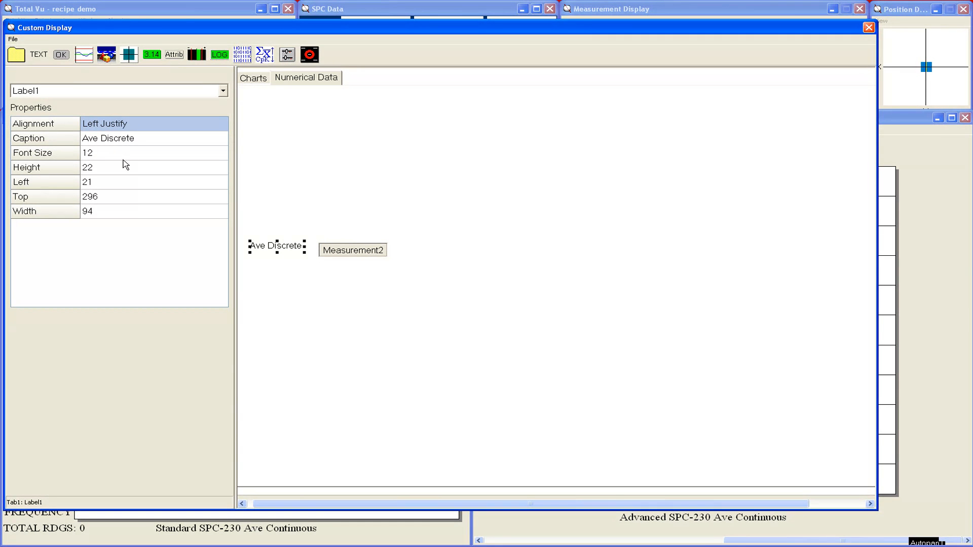
Position the Ave Discrete label at left 10 and top 300.
click(112, 183)
text(10)
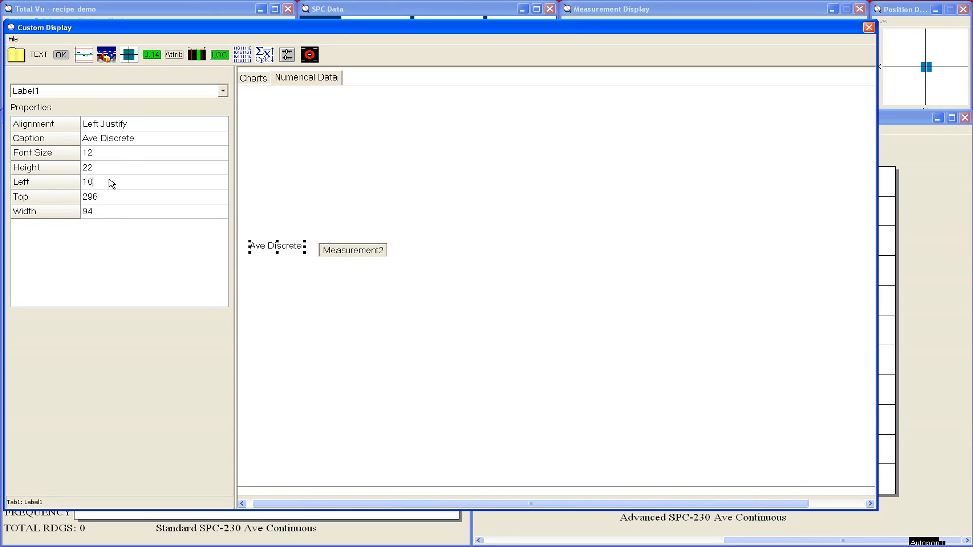
key(Return)
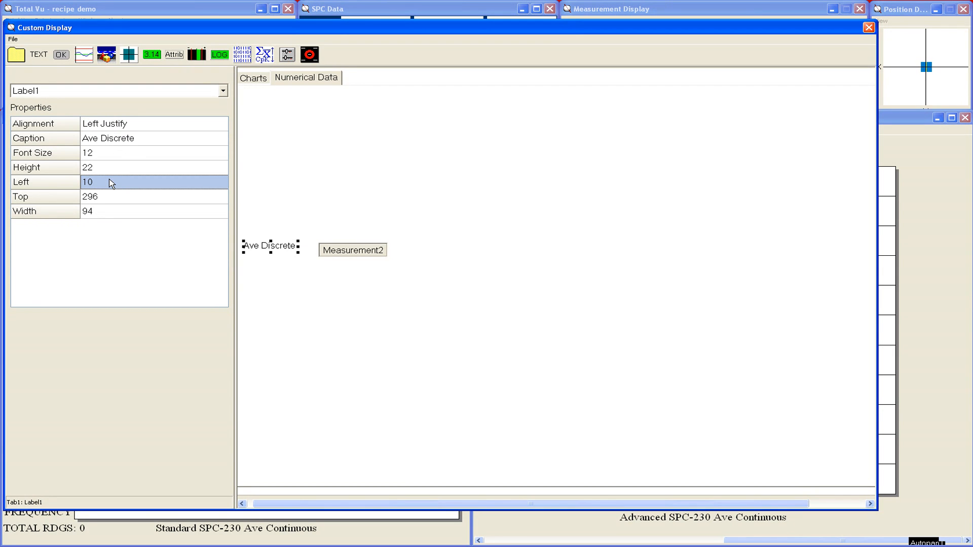
click(113, 217)
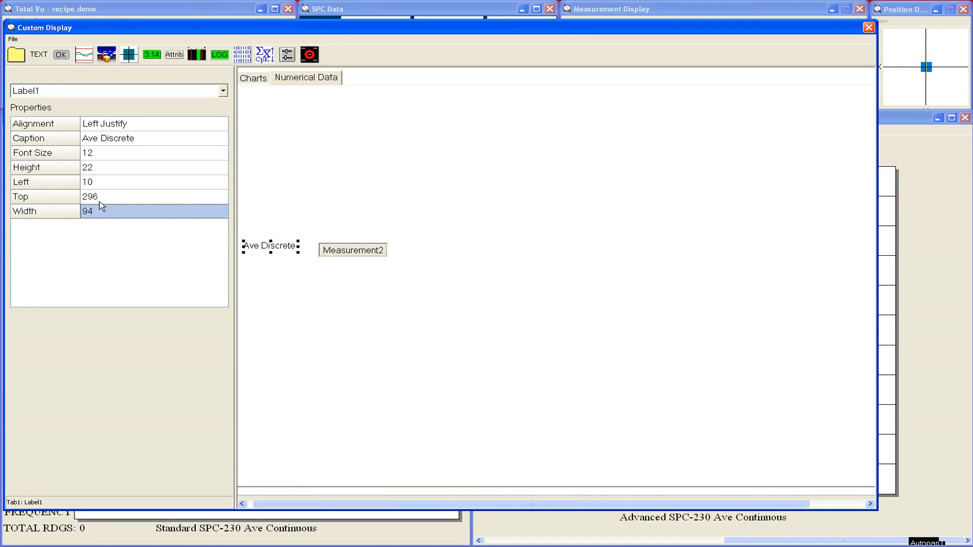
click(99, 195)
text(300)
key(Return)
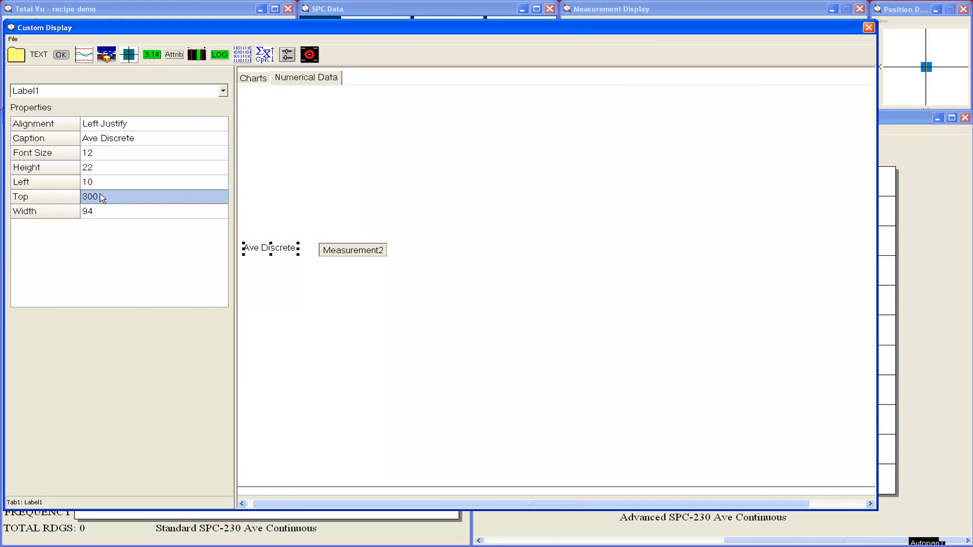
Add a button at about left 277, top 301, beside the measurement object and assign it the Sample Discrete action.
click(61, 55)
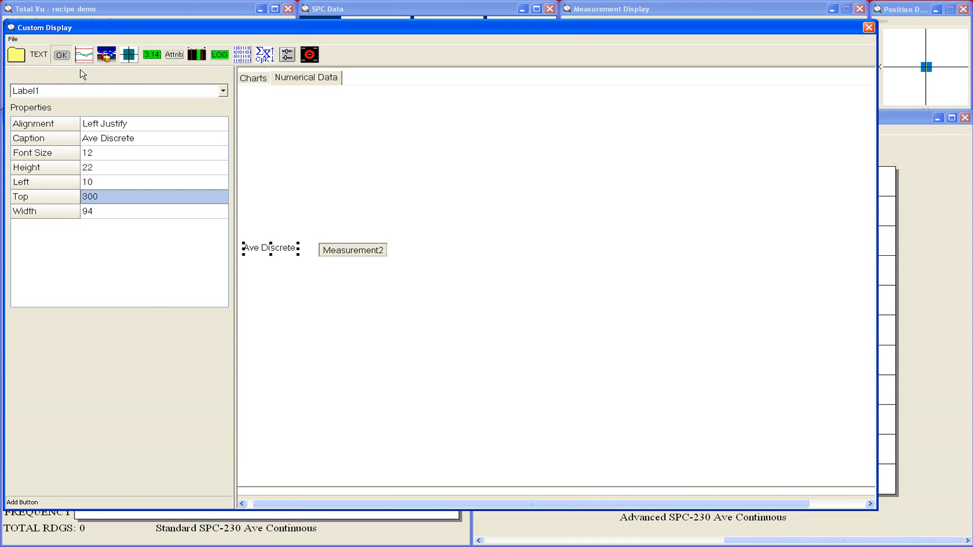
click(398, 245)
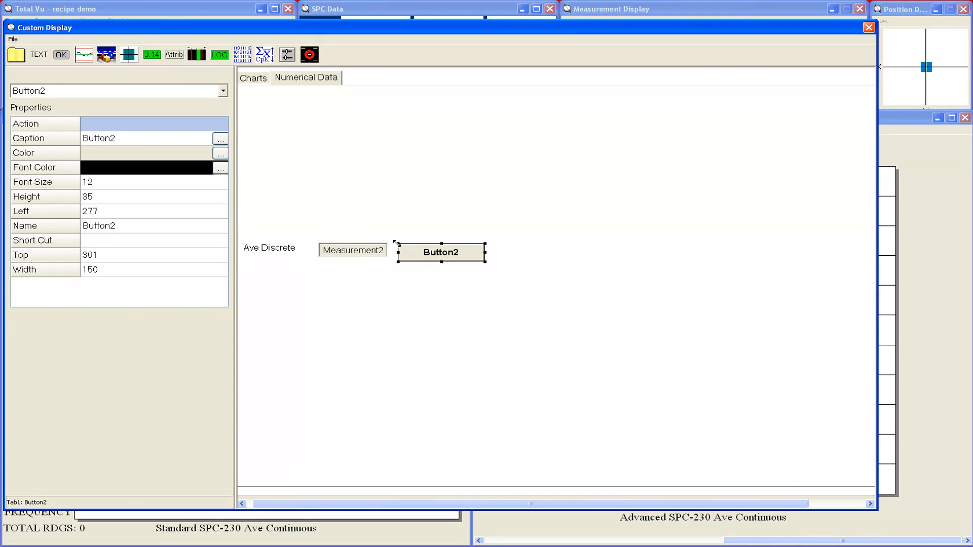
click(221, 126)
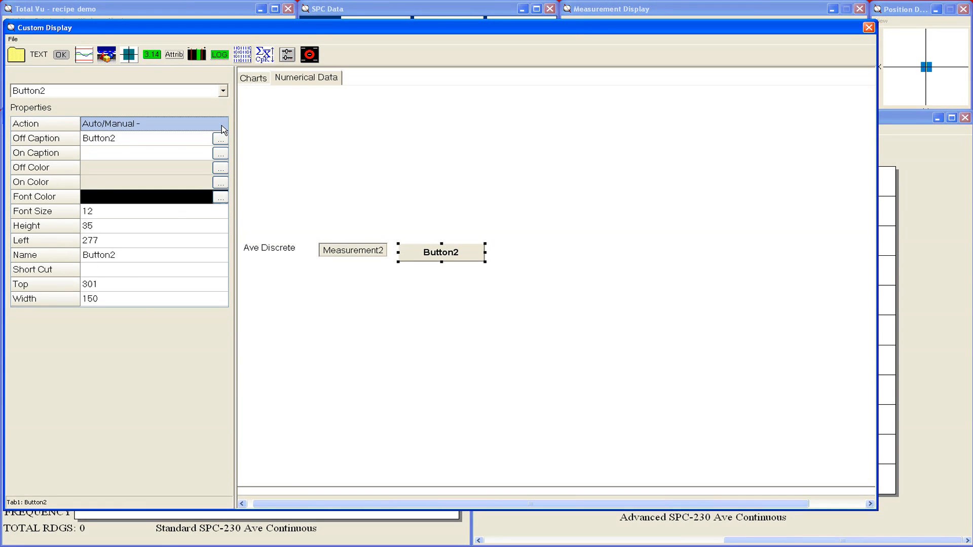
click(221, 126)
scroll(226, 149, down, 2)
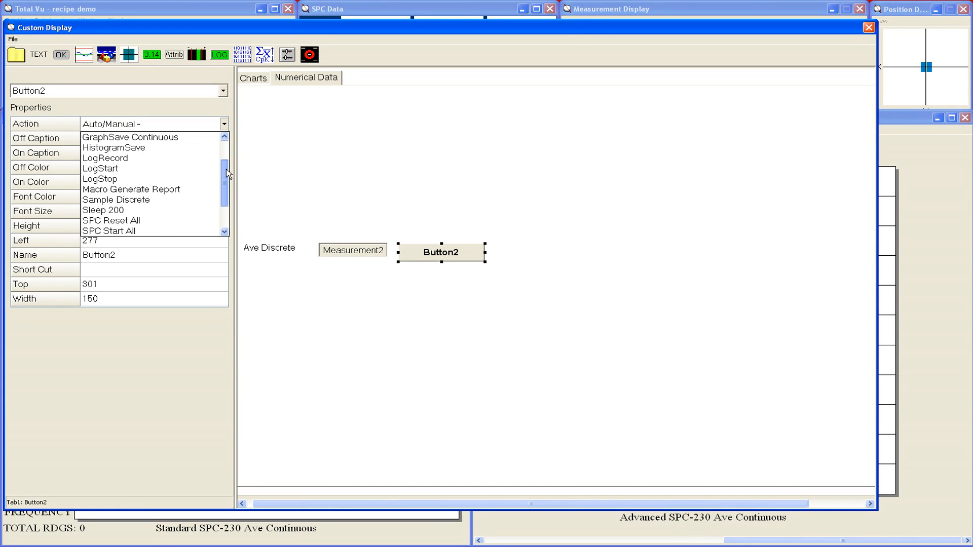
click(148, 197)
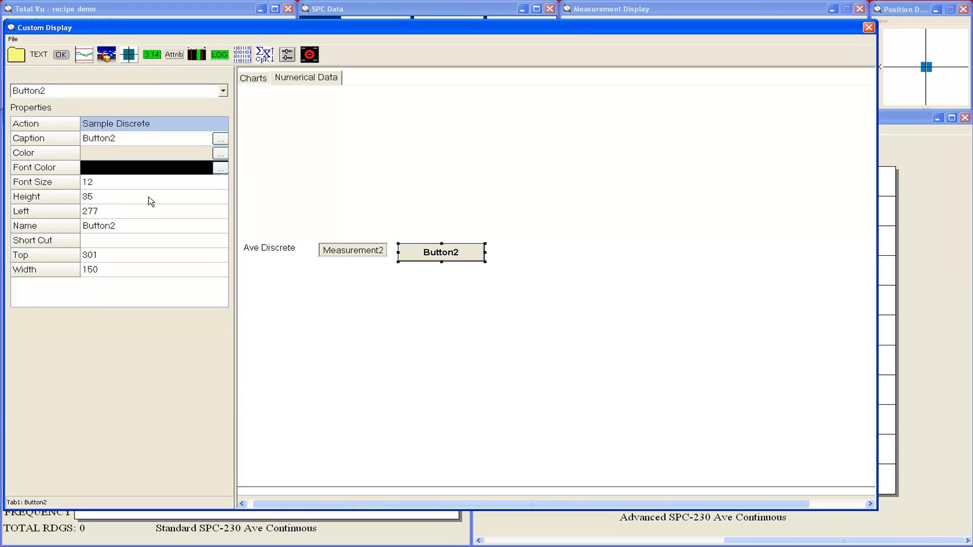
Change the new button's caption to Sample Discrete.
click(220, 138)
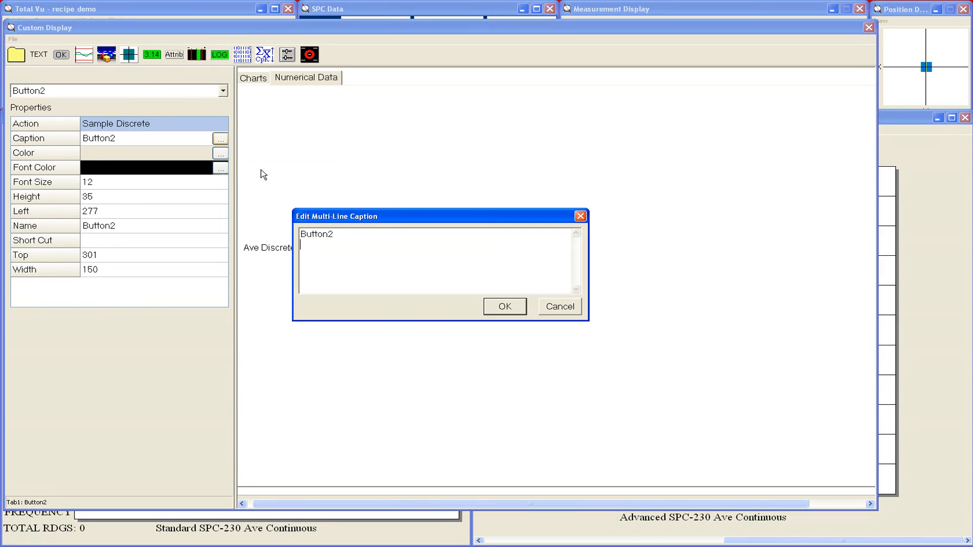
drag(324, 262, 233, 213)
text(Sample Discrete)
click(504, 306)
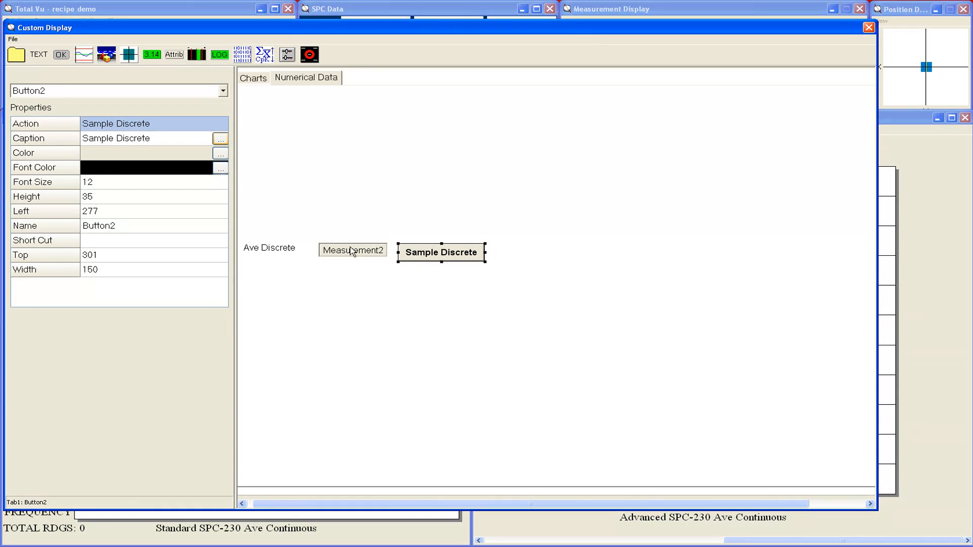
Set the Sample Discrete button's color to blue and its font color to white.
click(220, 153)
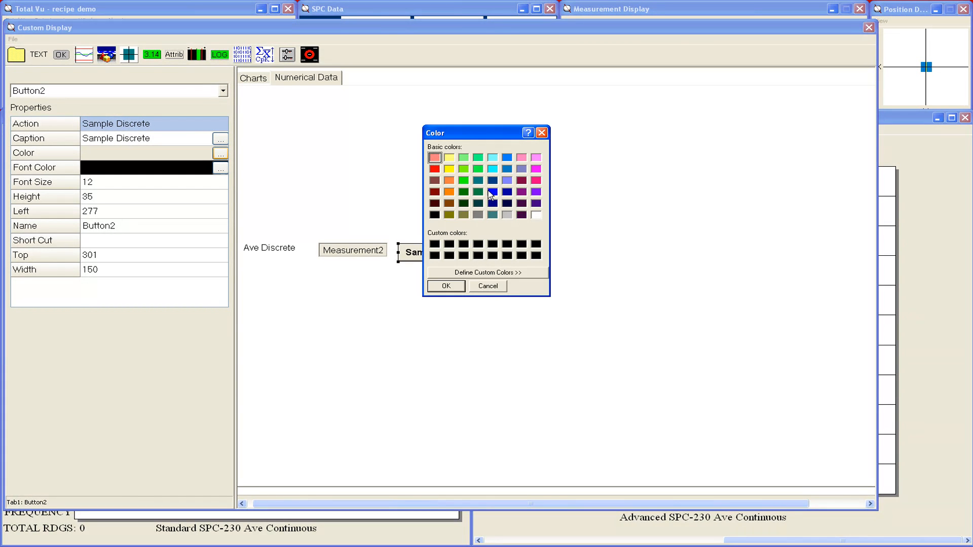
click(492, 192)
click(446, 285)
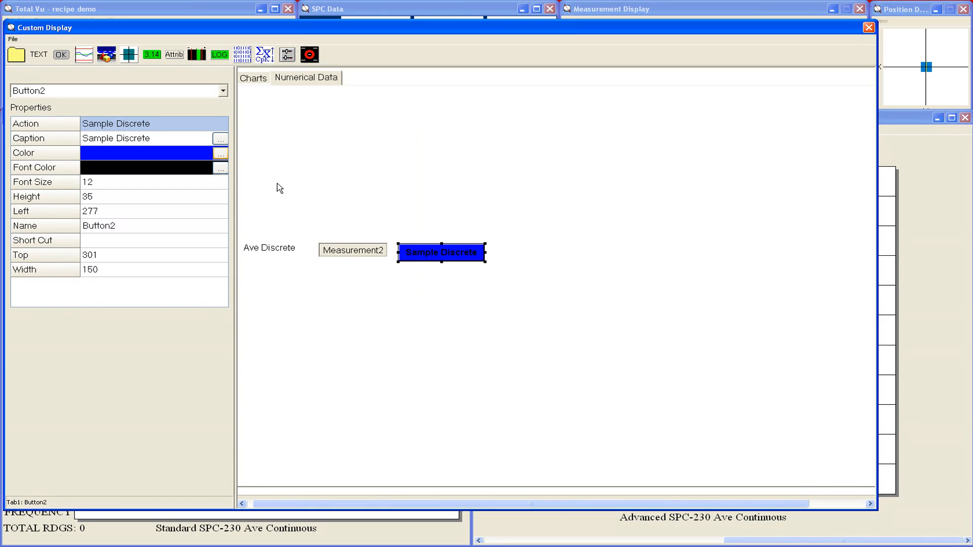
click(220, 168)
click(536, 215)
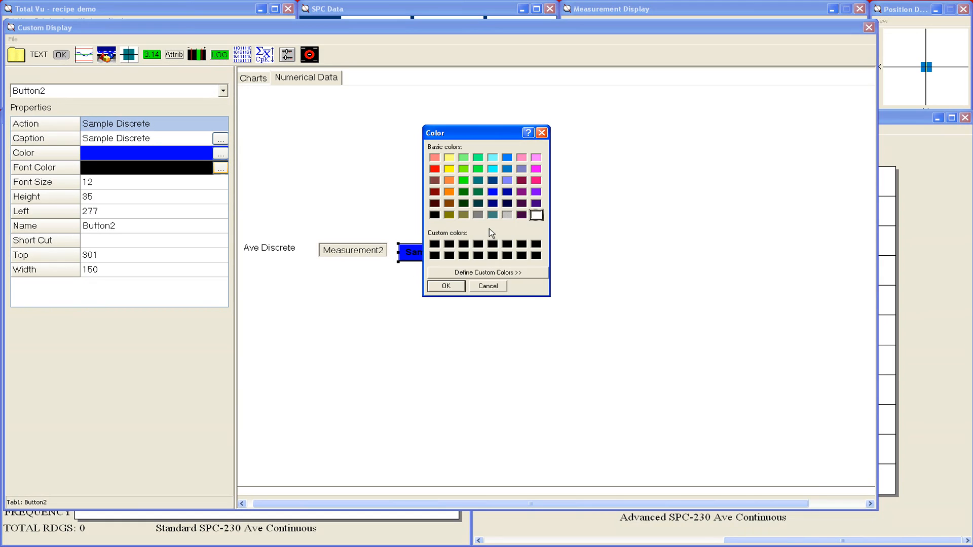
click(440, 286)
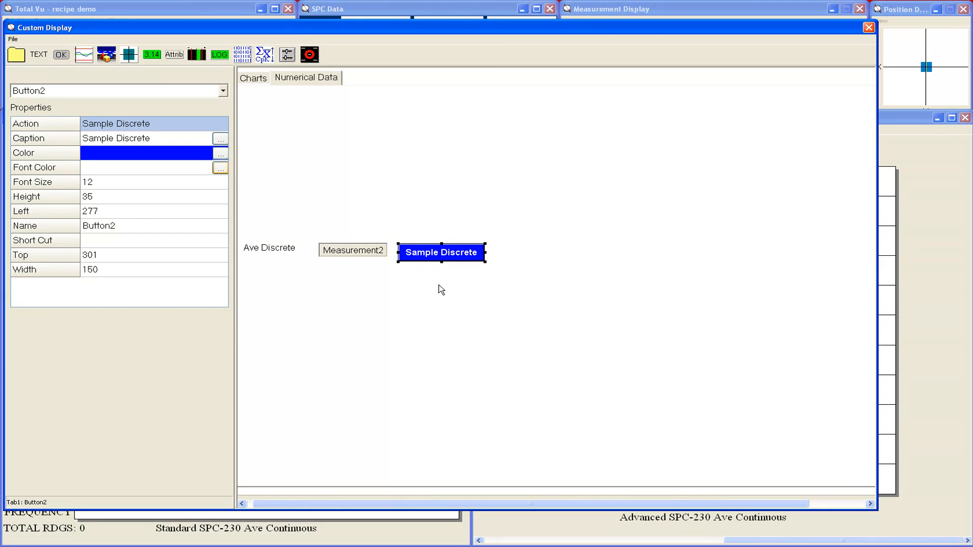
Set the Sample Discrete button's name to Sample Discrete Custom.
click(142, 225)
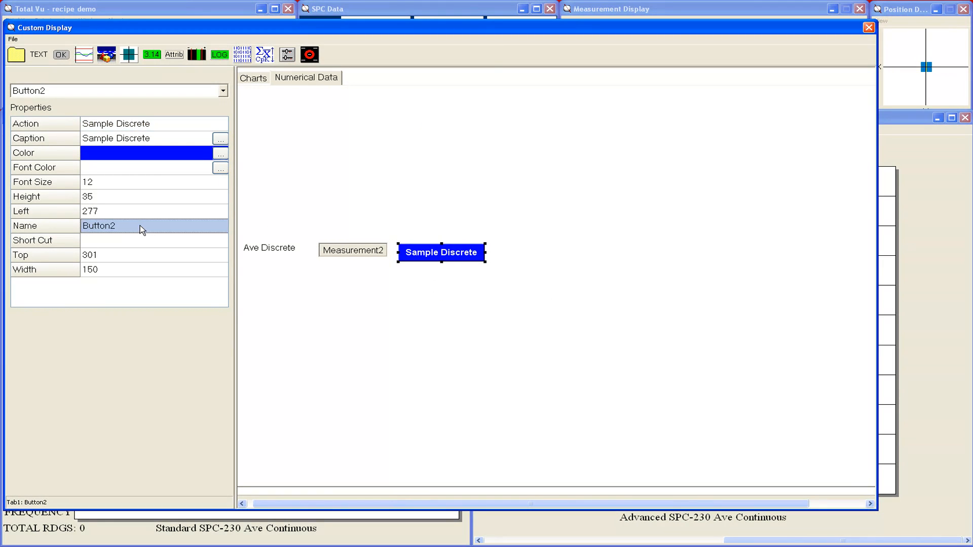
click(129, 225)
text(Sampl)
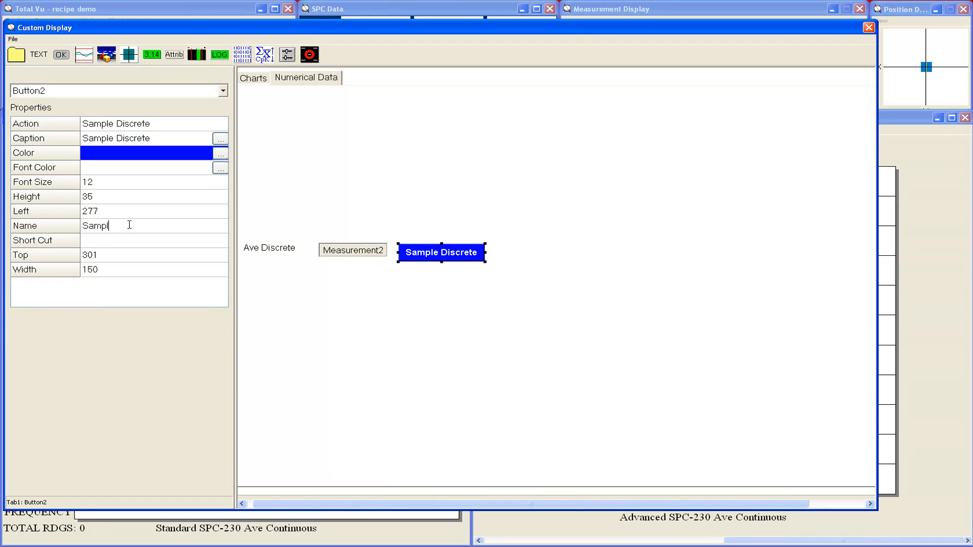
text(e Discrete Custom)
click(124, 242)
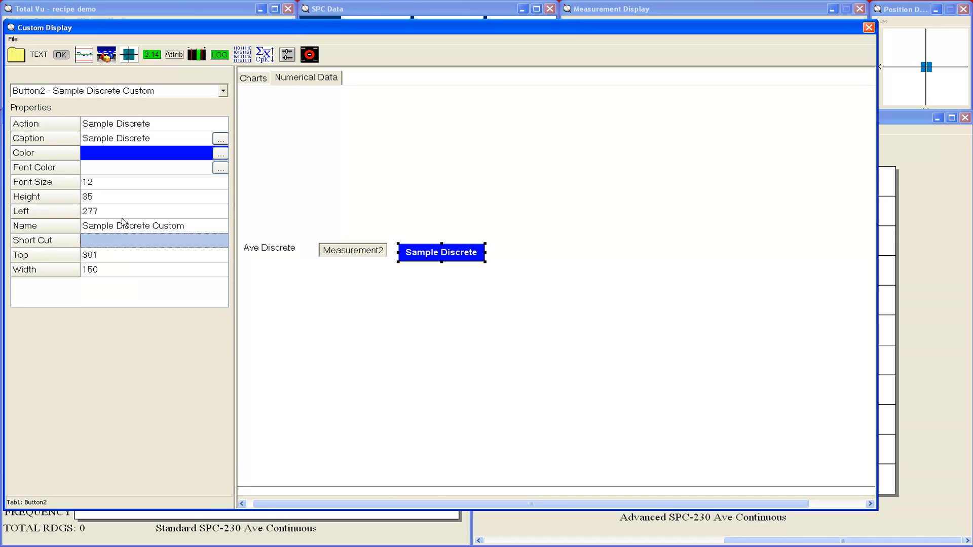
Position the Sample Discrete button at left 268 and top 300.
click(119, 213)
text(268)
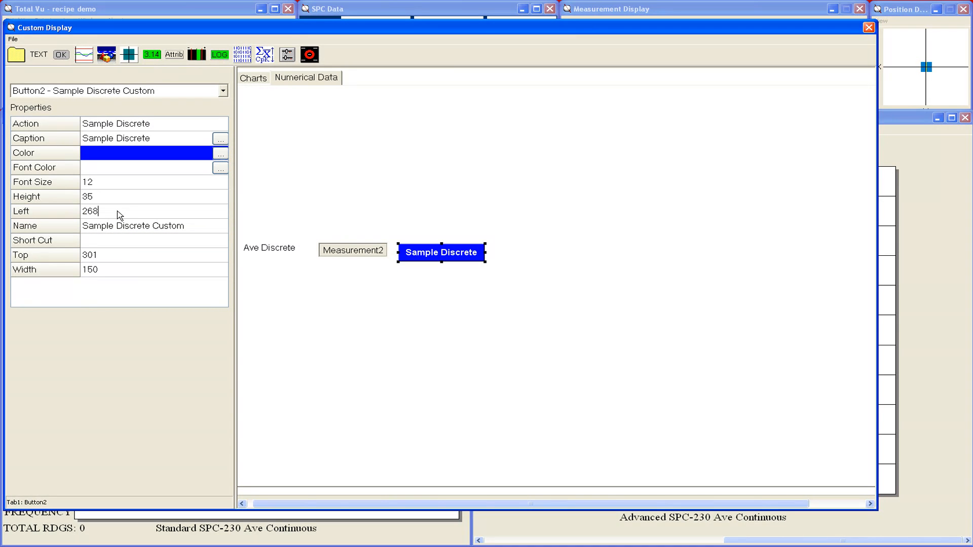
key(Return)
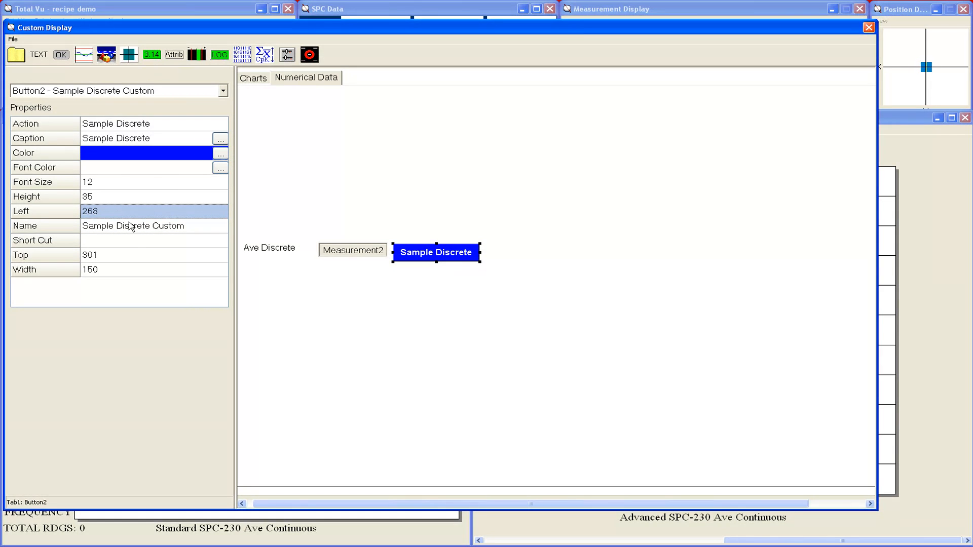
click(115, 259)
text(300)
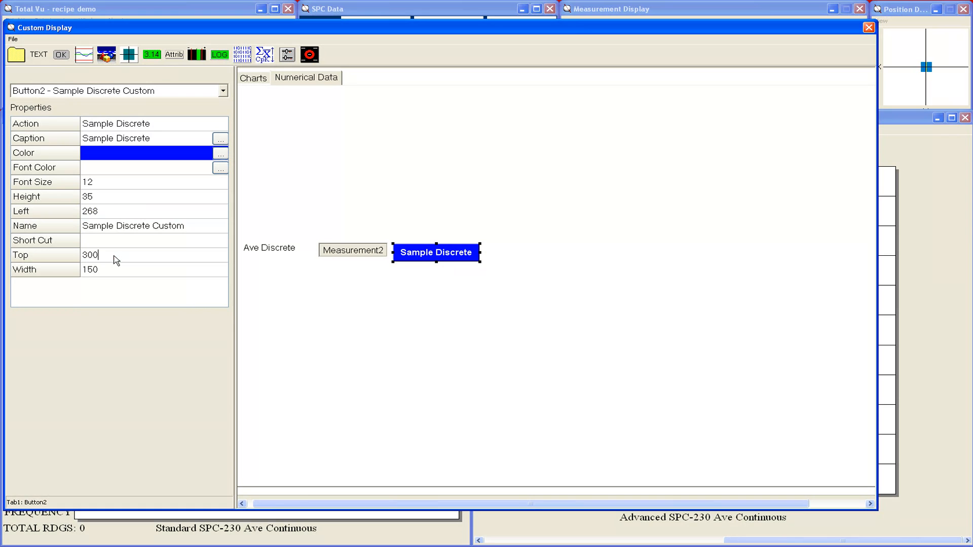
key(Return)
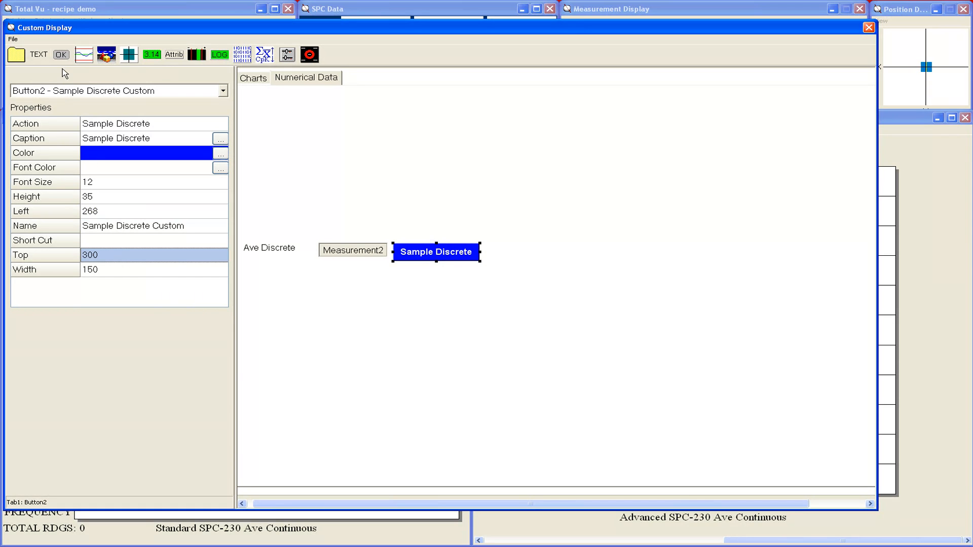
Add a new button to the Numerical Data tab above the Sample Discrete button and assign it the SPC Start All action.
click(61, 55)
click(481, 144)
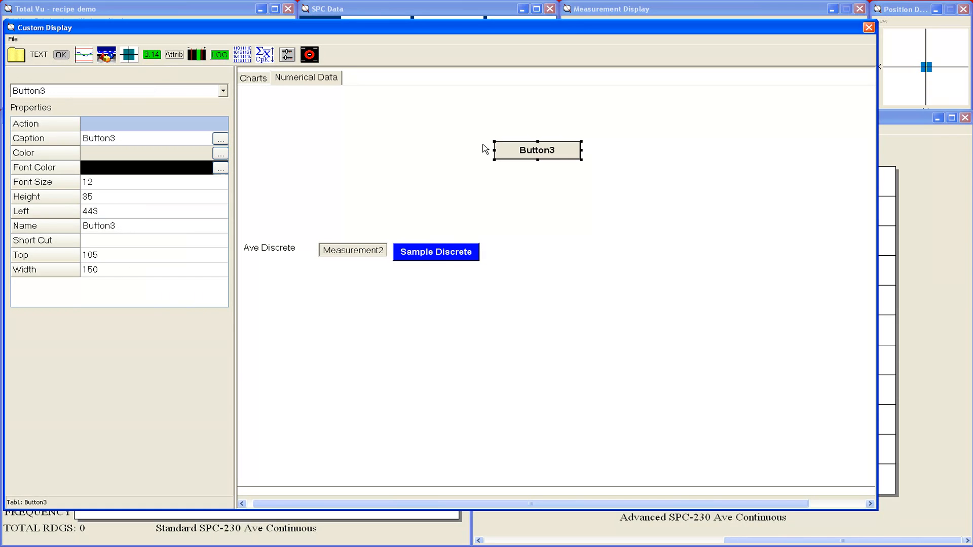
click(223, 123)
scroll(205, 186, down, 3)
click(158, 200)
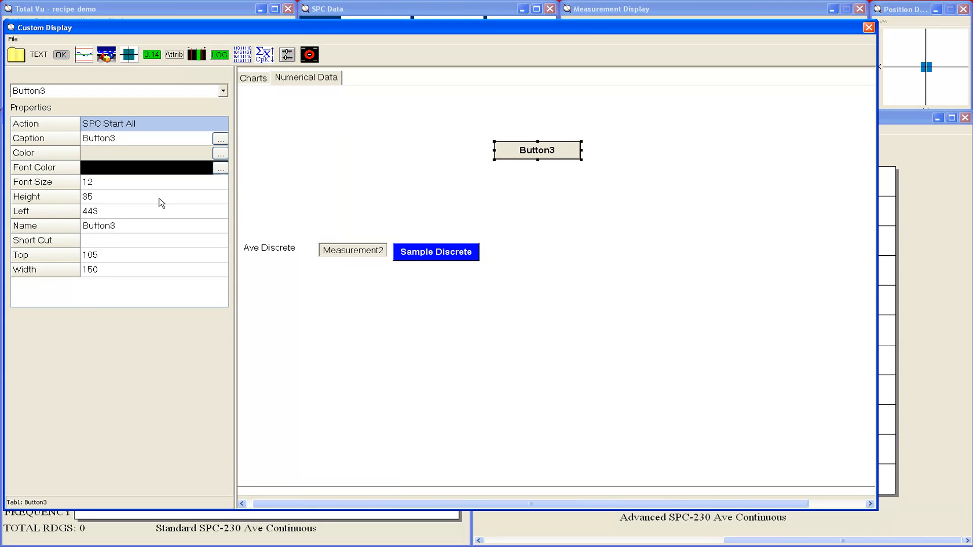
Set the new button's caption to SPC Start and open its color selection.
click(220, 138)
text(SPC Start)
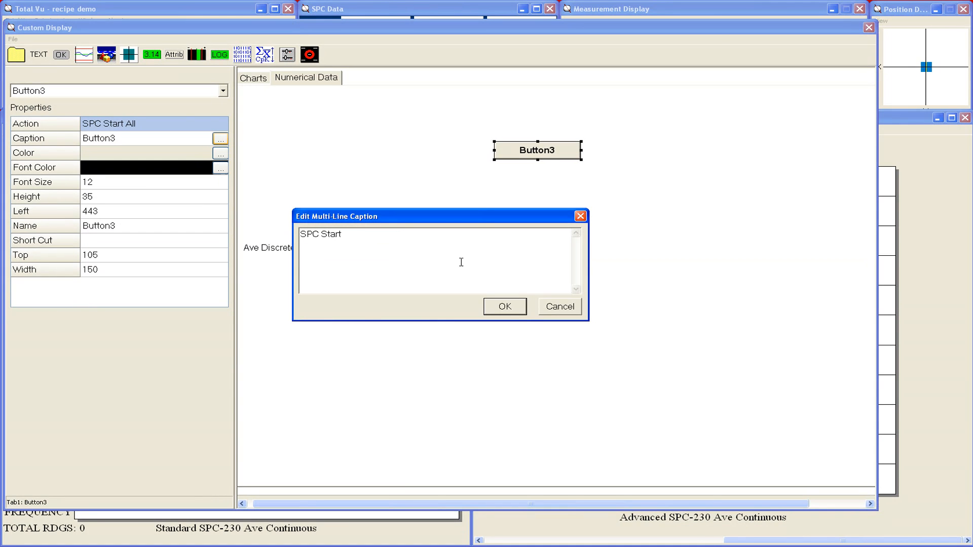
click(505, 306)
click(219, 153)
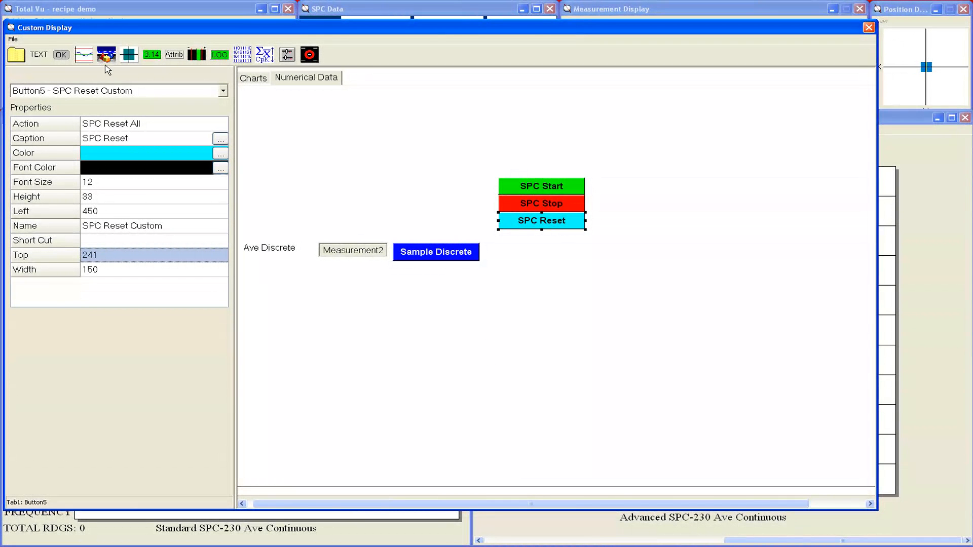
Add a chart to the Charts tab and set its chart type to Histogram.
click(84, 59)
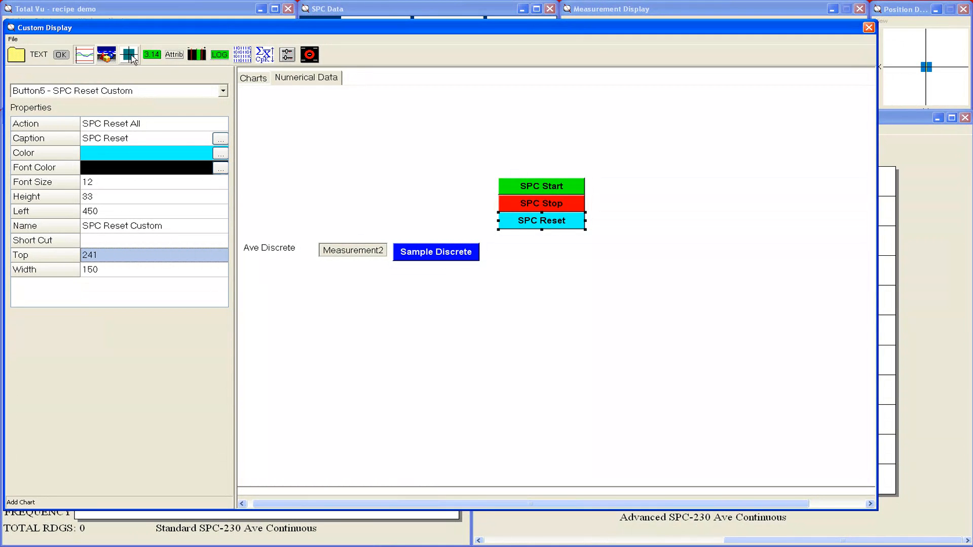
click(248, 82)
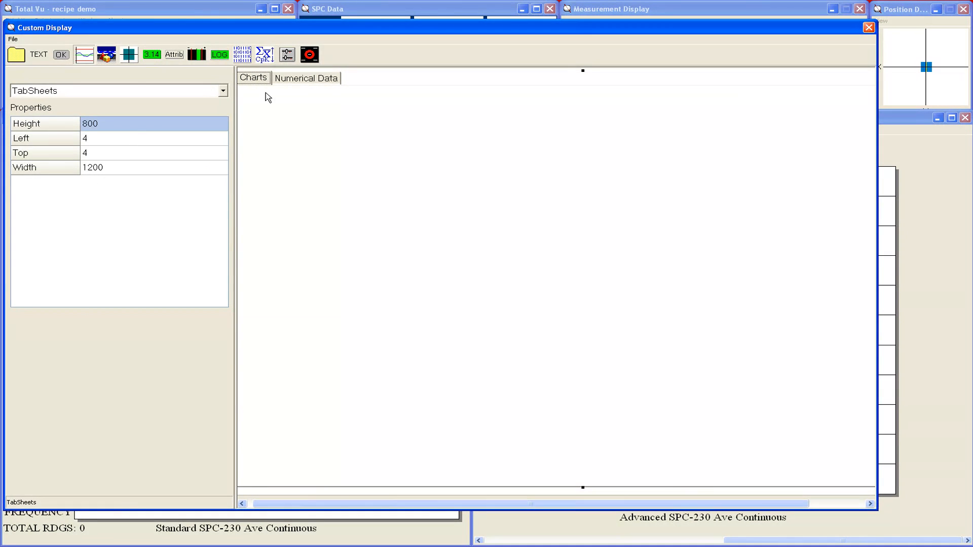
click(306, 186)
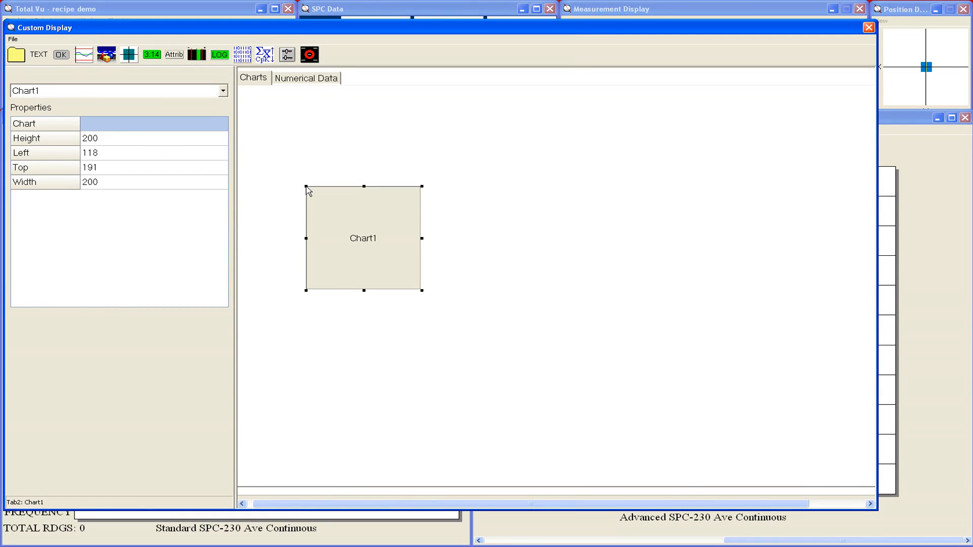
click(224, 128)
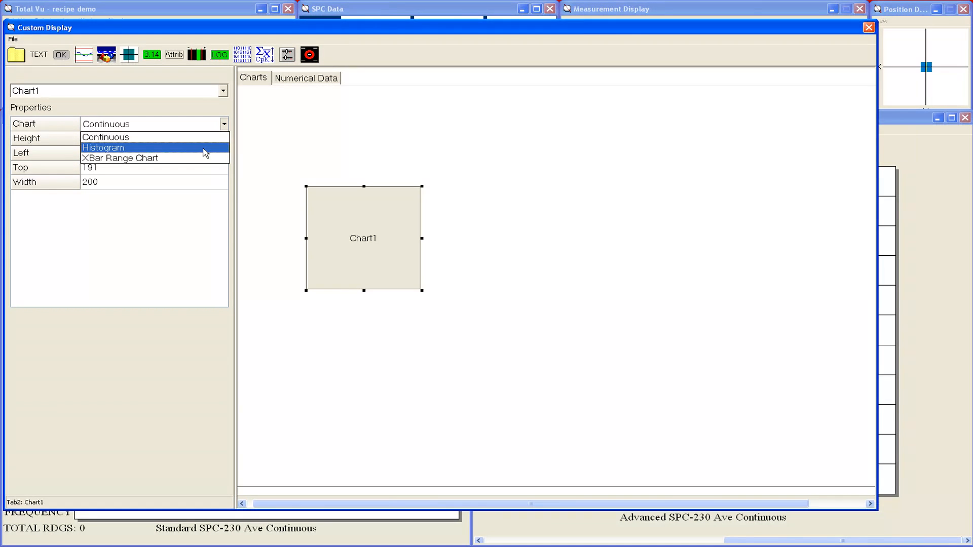
click(205, 152)
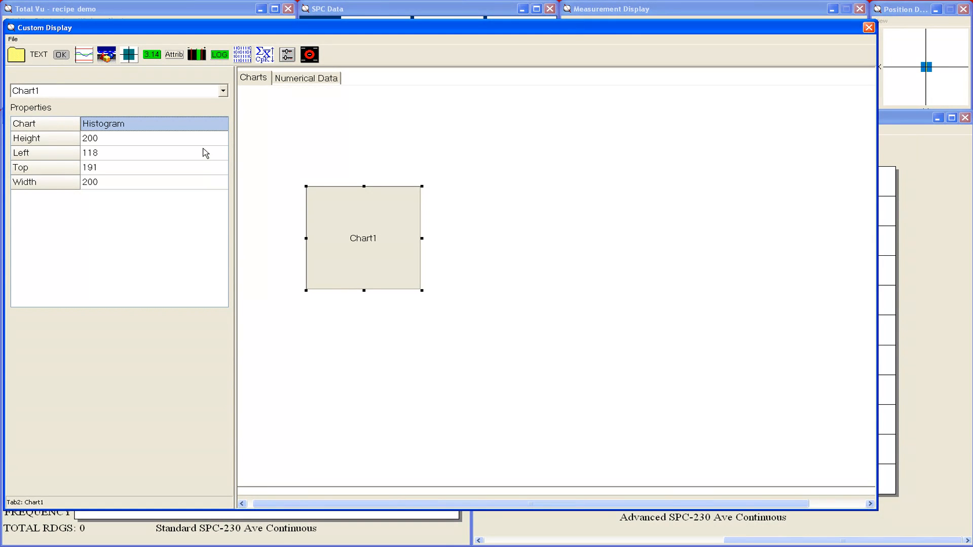
Move the histogram chart to about left 122, top 159 and resize it to about 253 wide by 260 high.
mouse_move(347, 222)
mouse_down()
mouse_move(391, 209)
mouse_move(363, 228)
mouse_move(354, 217)
mouse_up()
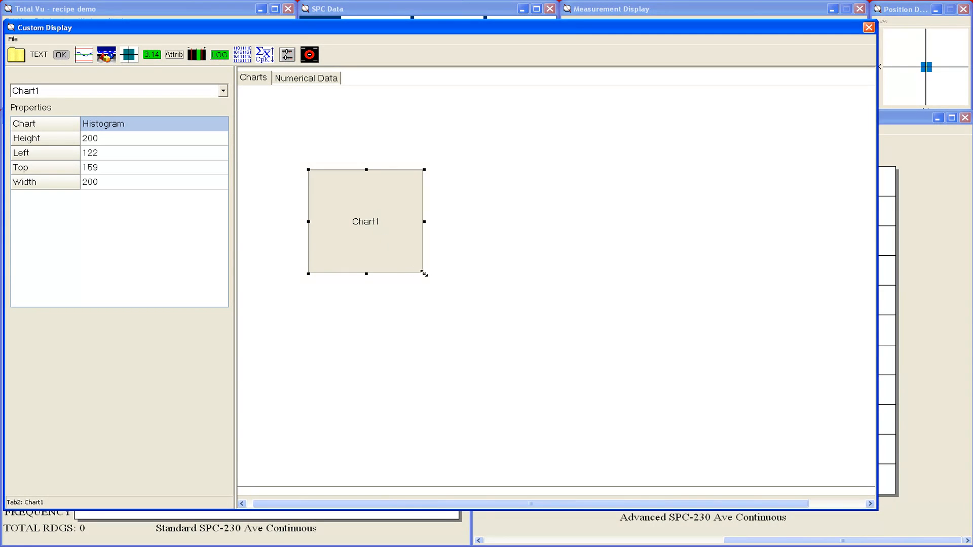
drag(424, 273, 455, 305)
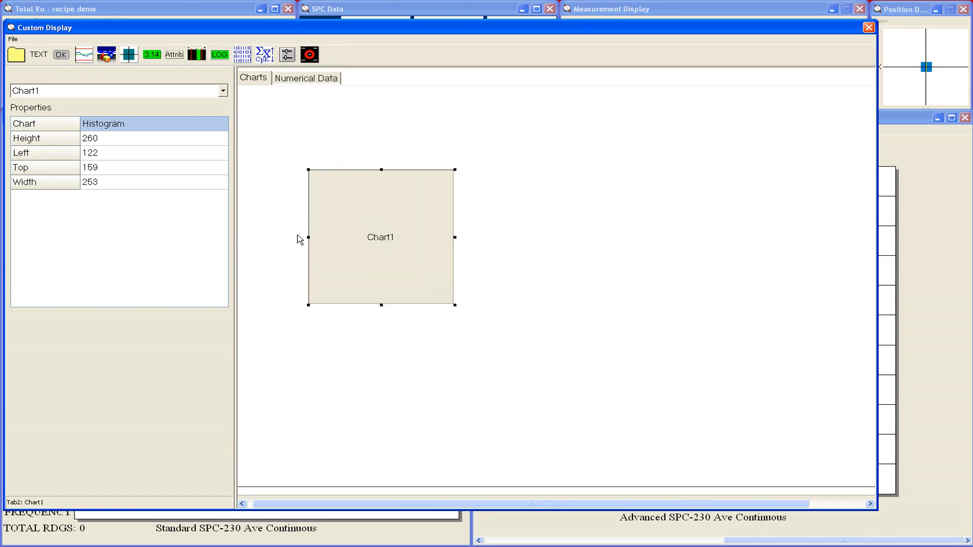
Set the histogram chart's height to 500, left to 30, top to 100 and width to 500.
click(162, 143)
text(5)
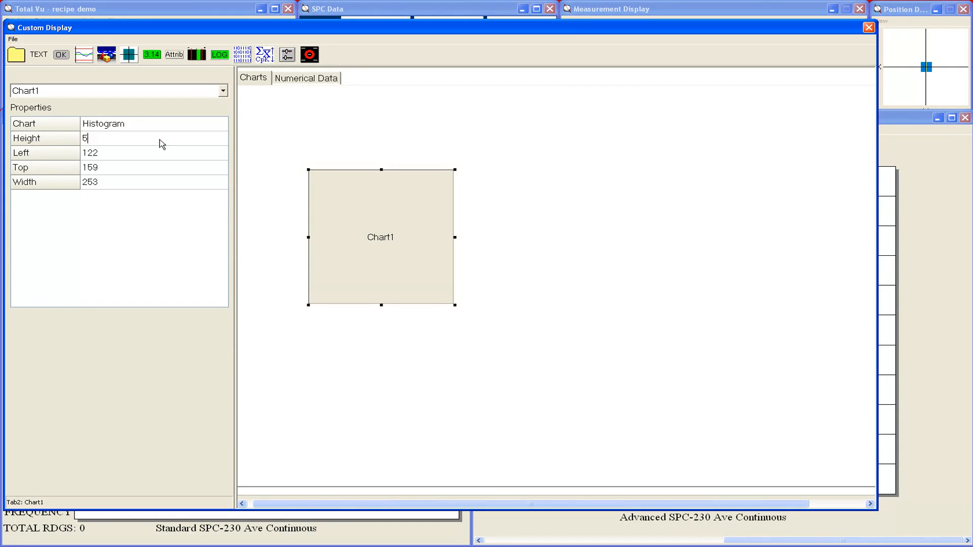
text(00)
key(Return)
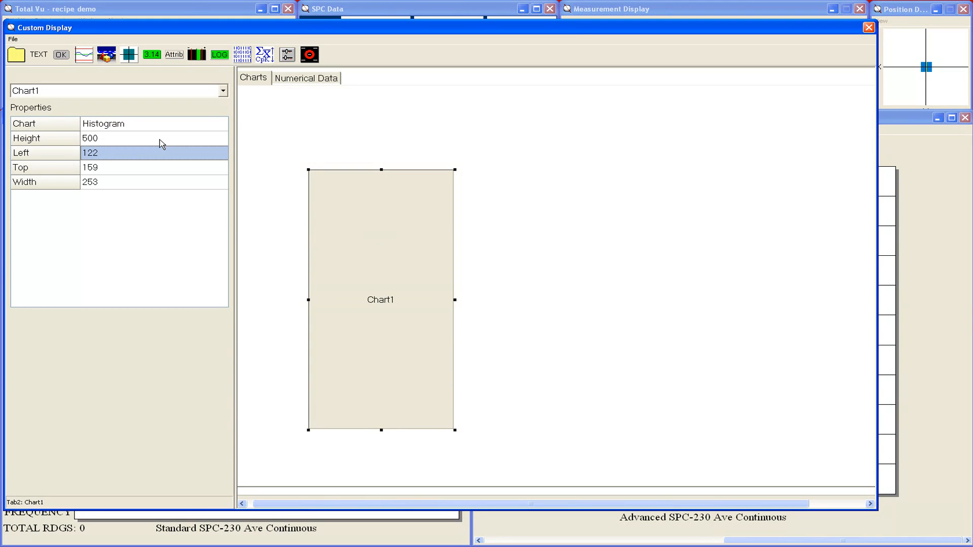
text(30)
key(Return)
text(100)
key(Return)
text(500)
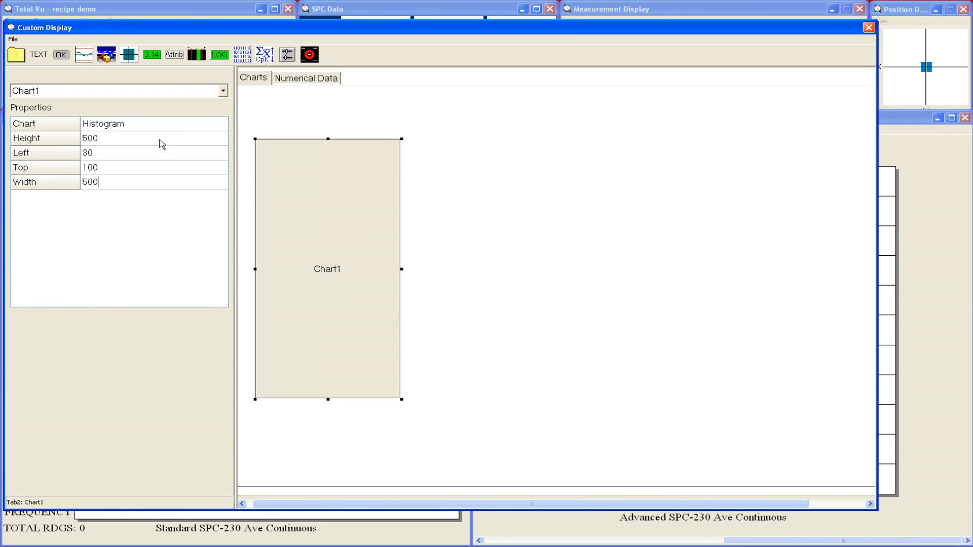
key(Return)
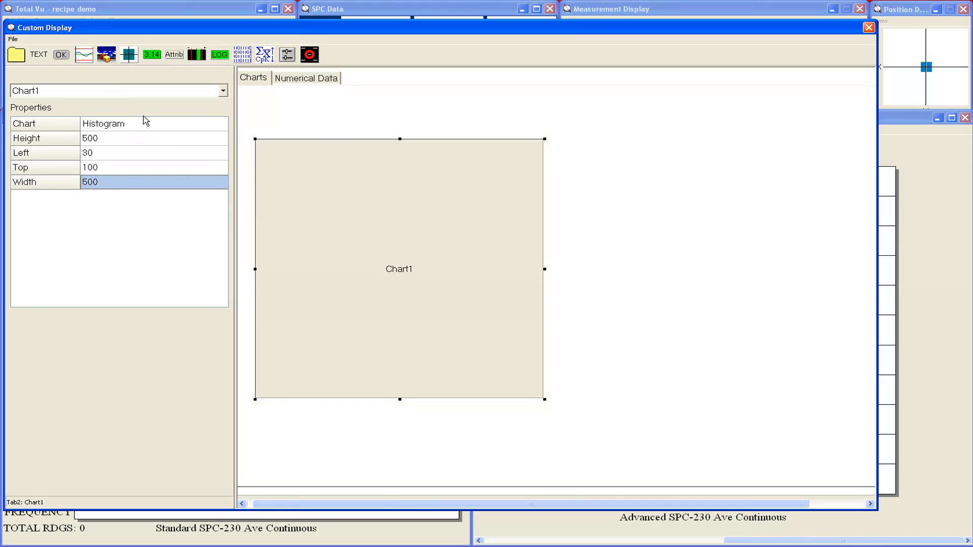
Add a second chart to the right of the histogram and set its type to XBar Range Chart.
click(85, 57)
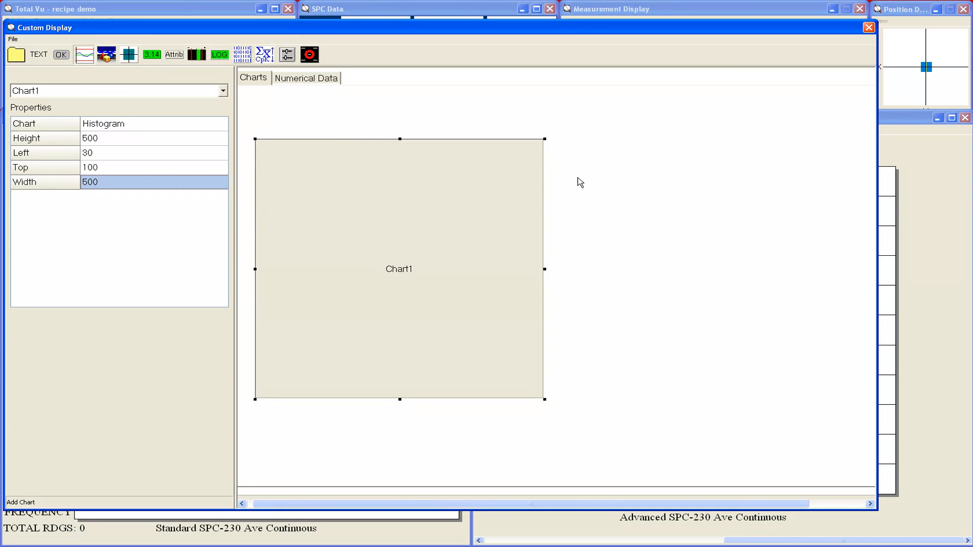
click(586, 141)
click(128, 124)
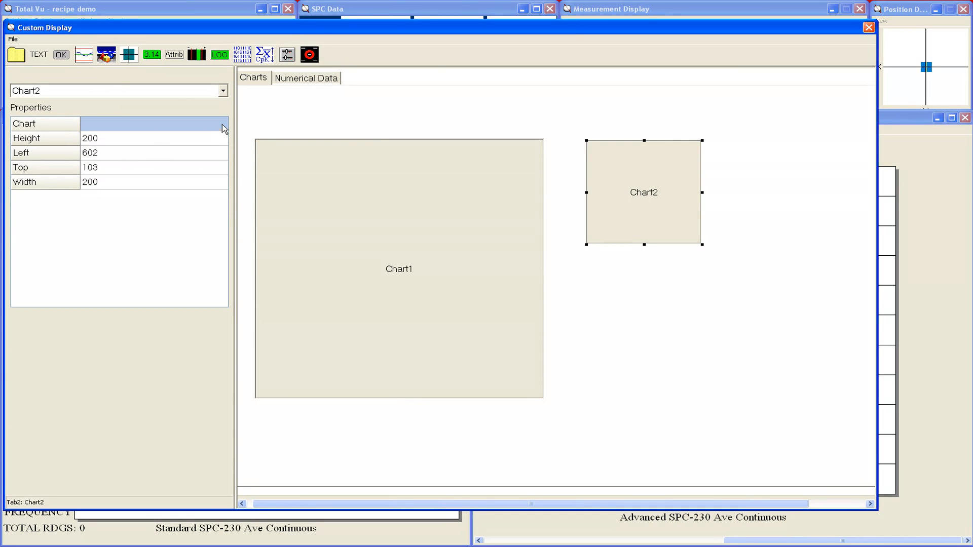
click(223, 124)
click(171, 158)
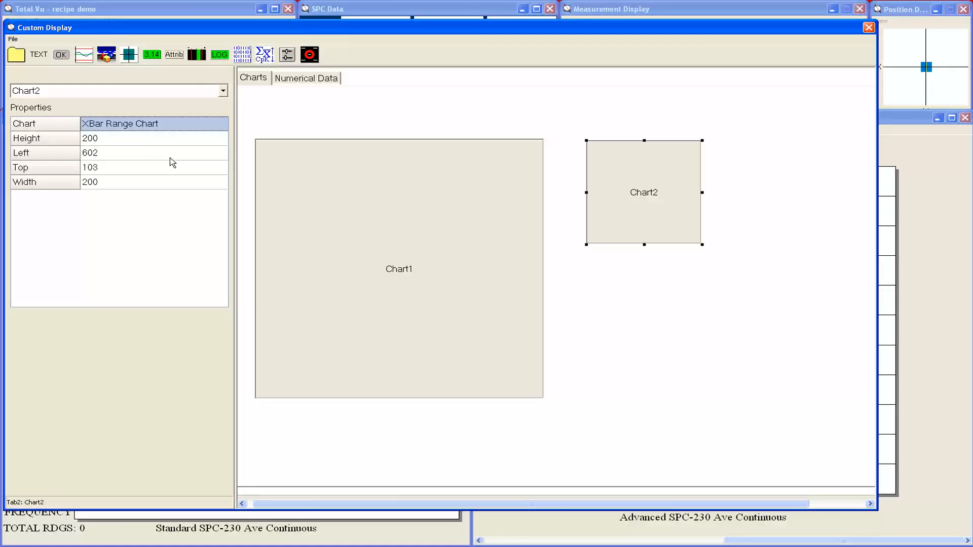
Set the XBar Range chart's height to 500, left to 650, top to 100 and width to 500.
click(128, 140)
text(500)
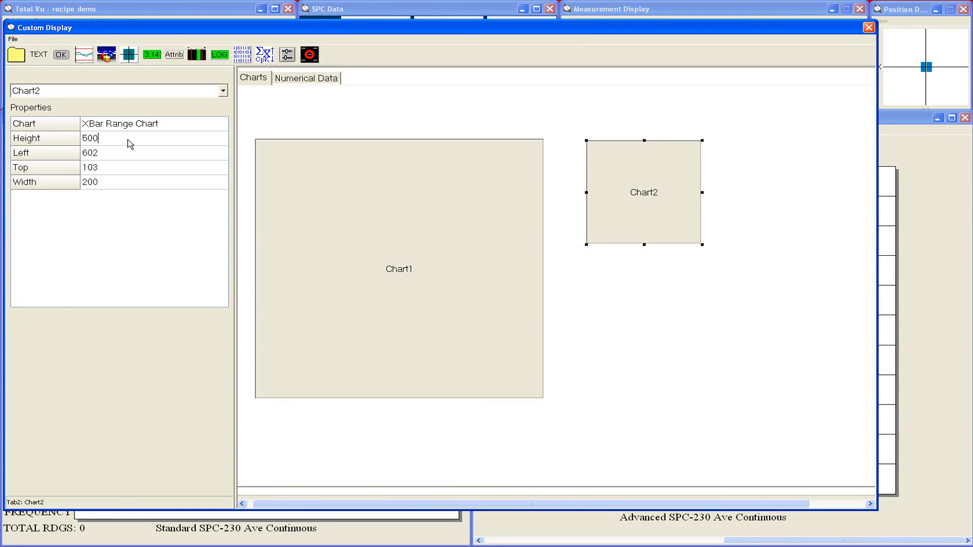
key(Tab)
text(650)
key(Tab)
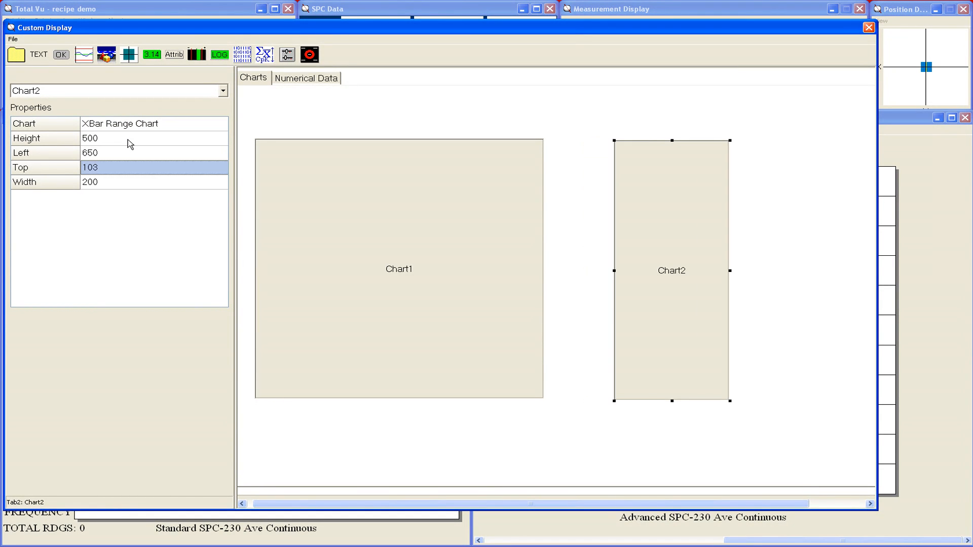
text(100)
key(Tab)
text(500)
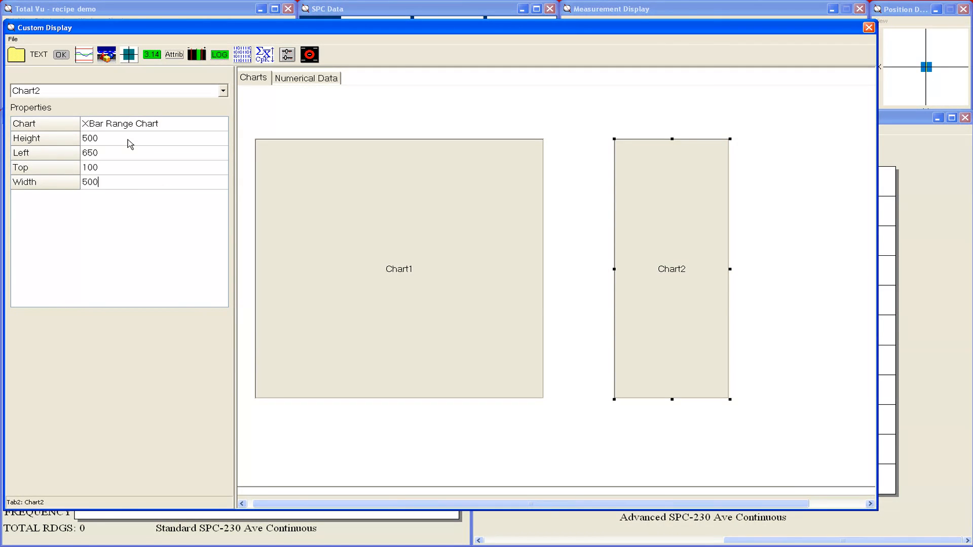
key(Return)
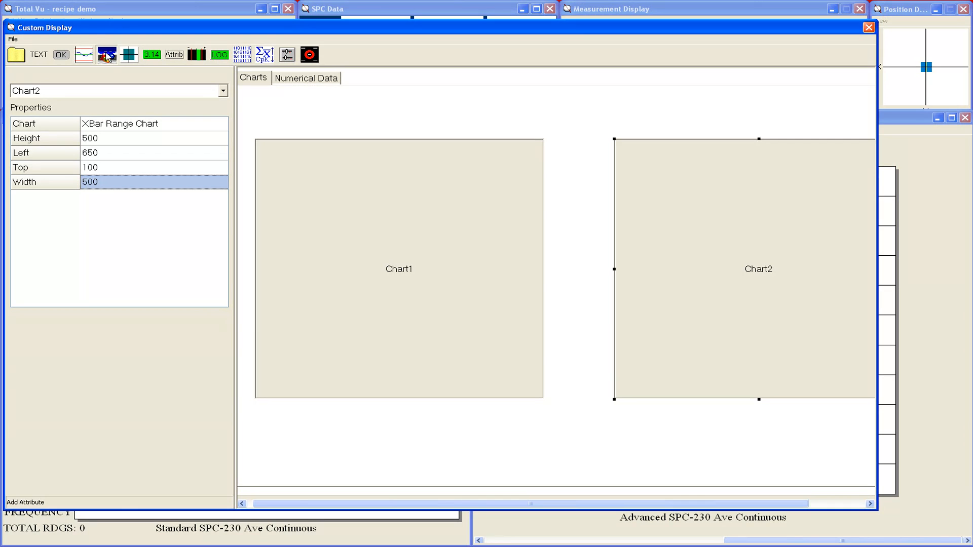
Insert the Sample Attribute attribute on the Numerical Data tab, to the right of the SPC buttons.
click(290, 80)
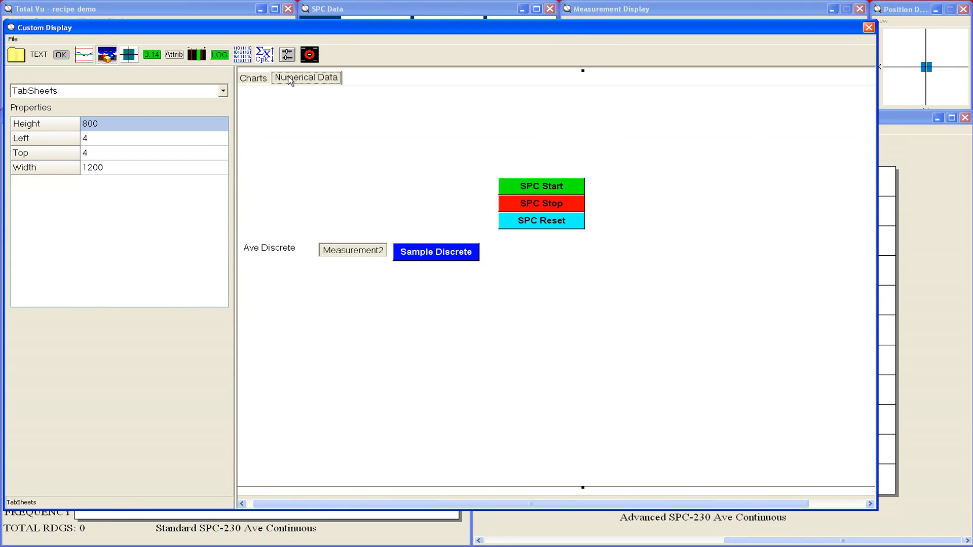
click(634, 182)
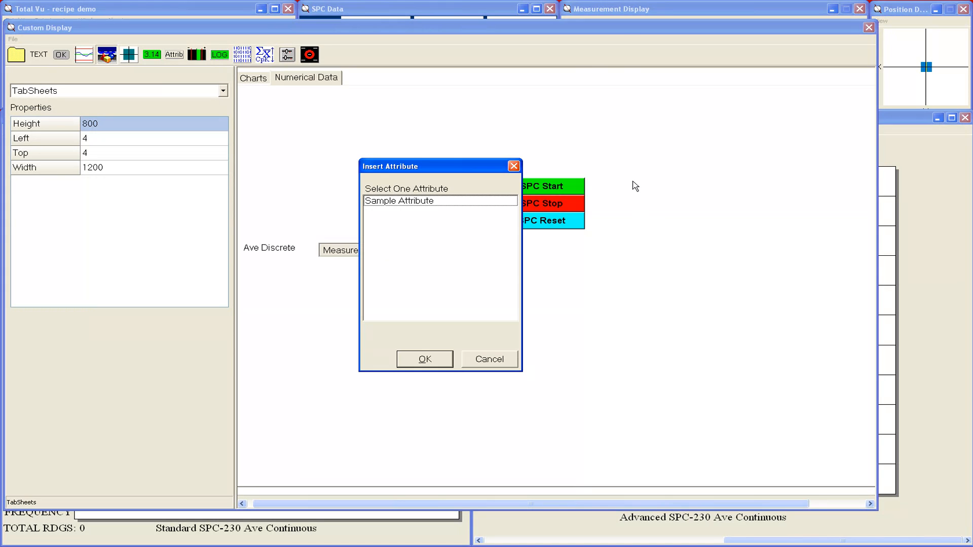
click(426, 202)
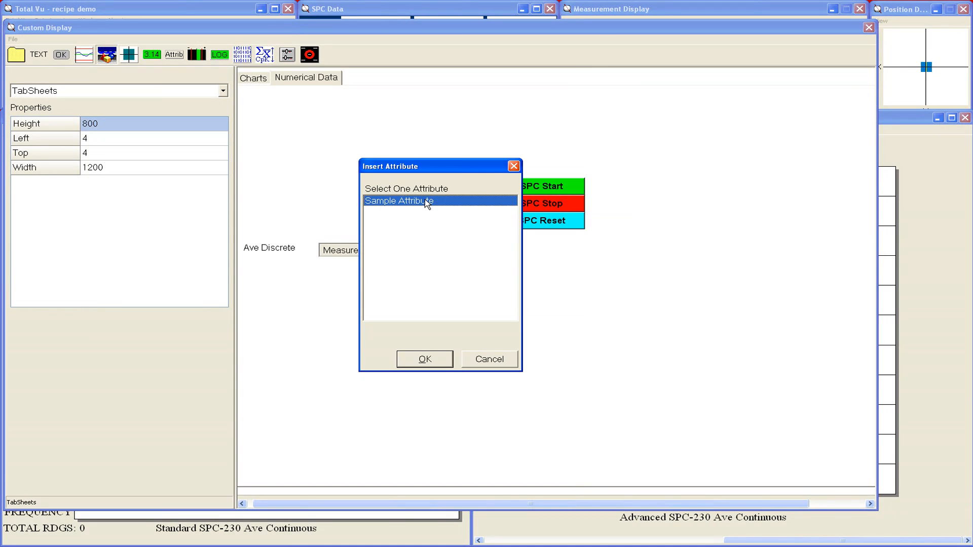
click(440, 361)
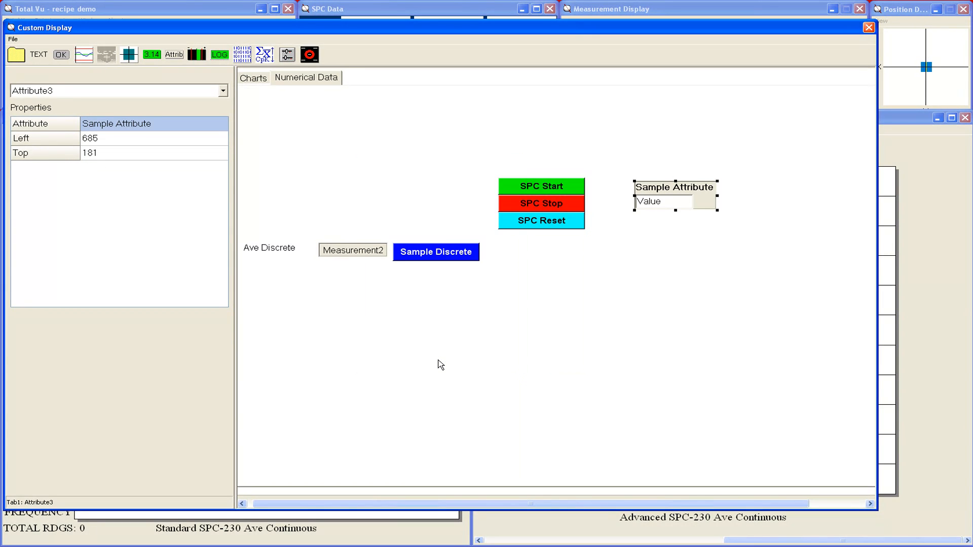
Position the Sample Attribute box at left 653 and top 175.
click(116, 141)
text(653)
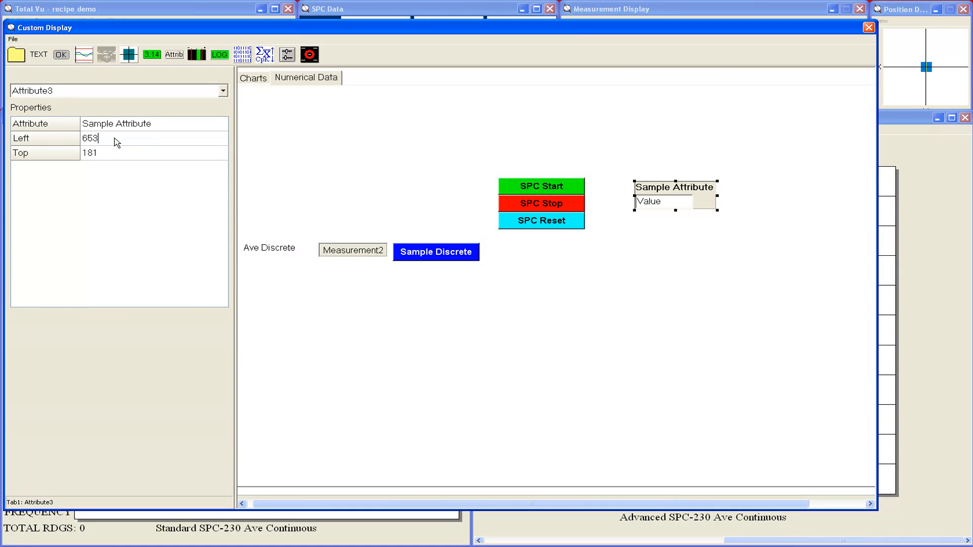
key(Down)
text(175)
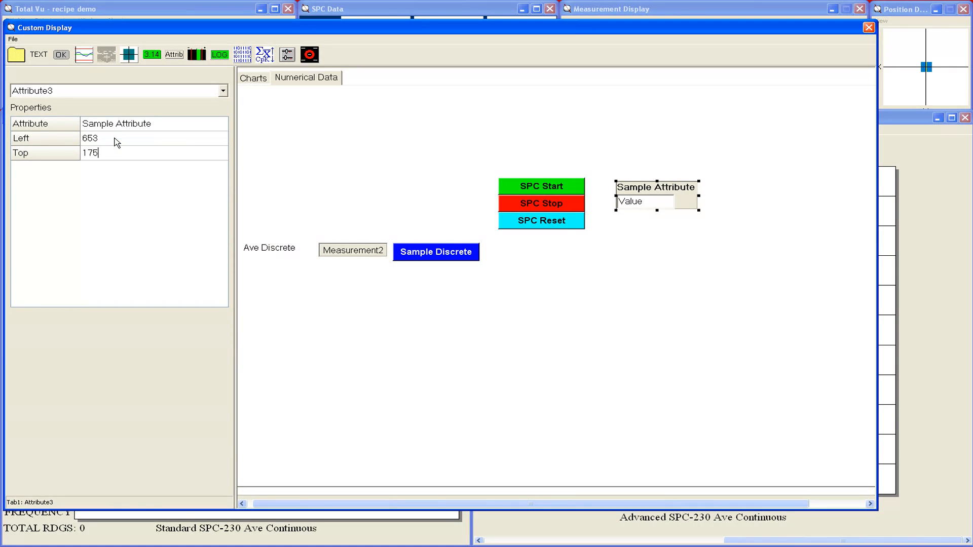
key(Return)
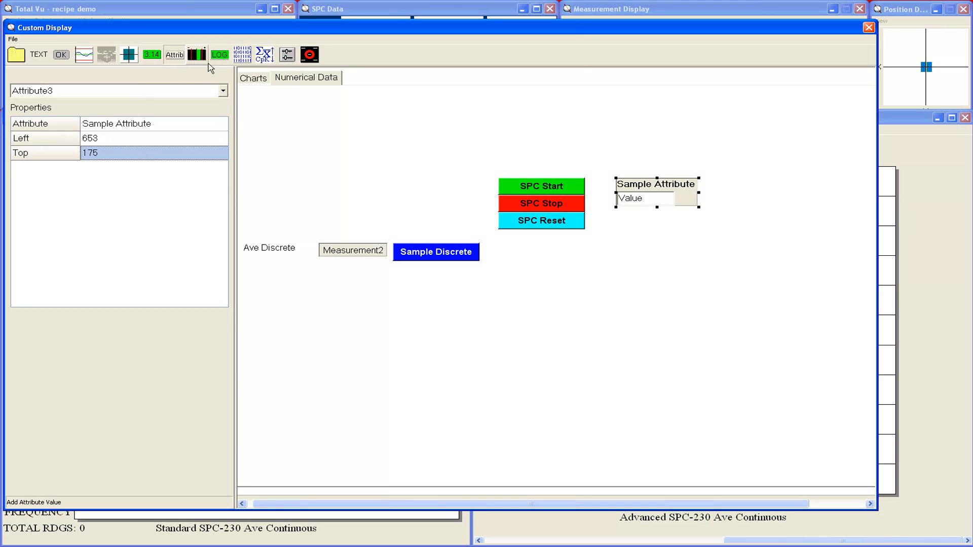
Add an attribute value below the histogram on the Charts tab and link it to Sample Attribute.
click(255, 80)
click(256, 81)
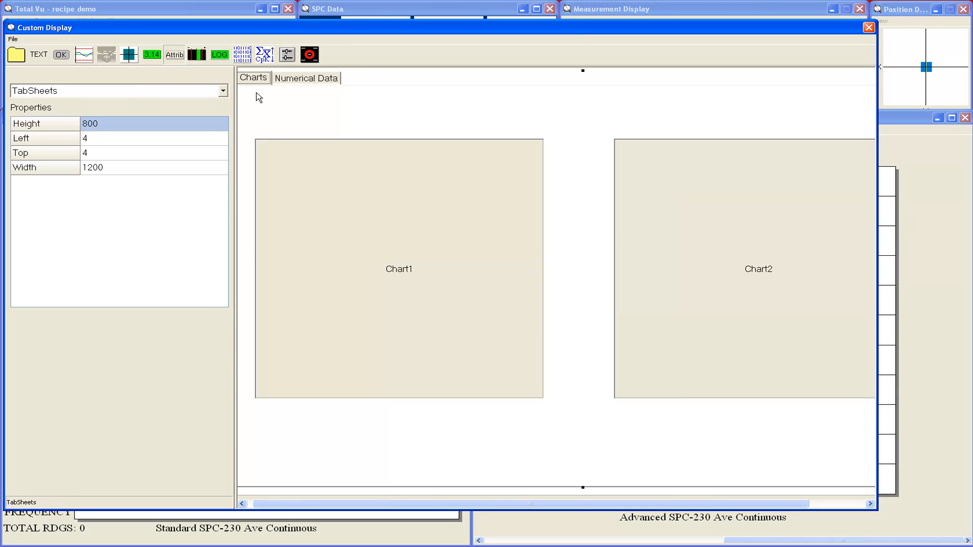
click(258, 421)
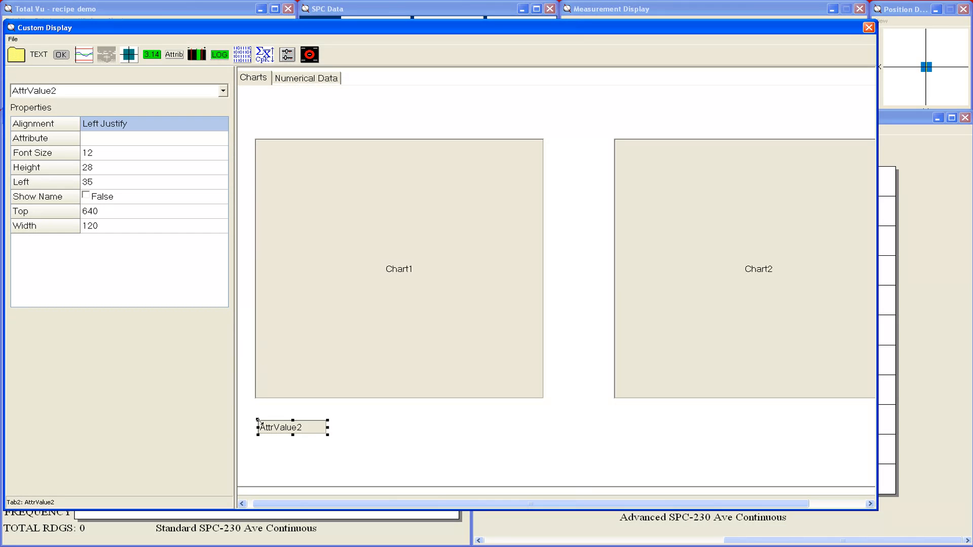
click(221, 138)
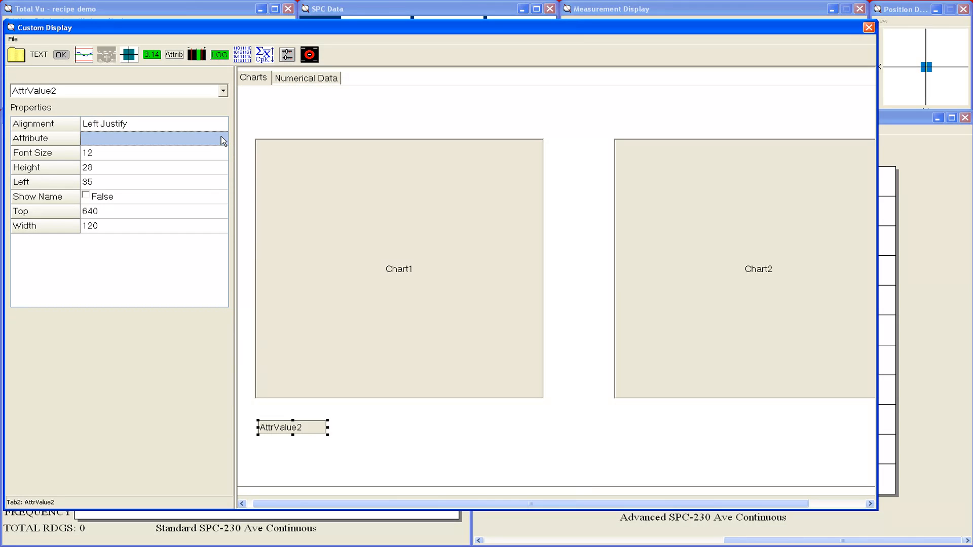
click(222, 139)
click(192, 155)
Set the attribute value's left position to 30 to align it with the histogram chart.
click(129, 187)
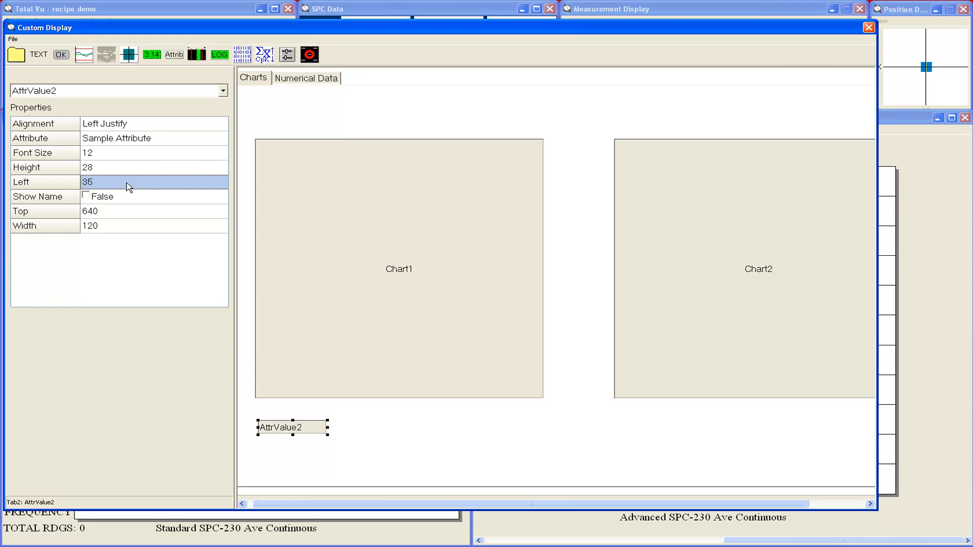
text(30)
key(Return)
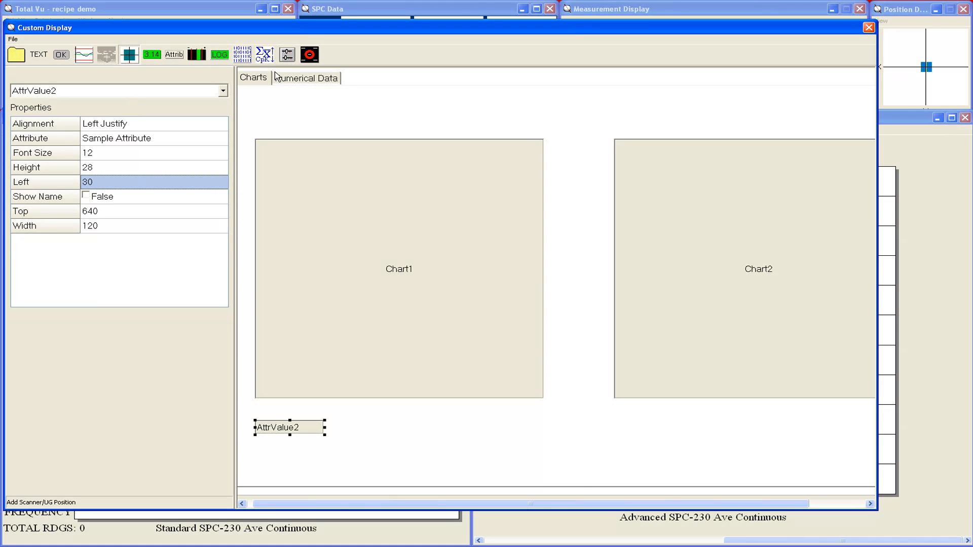
Place a scanner position display below the Ave Discrete row on the Numerical Data tab and assign it the TLAser230 device.
click(296, 80)
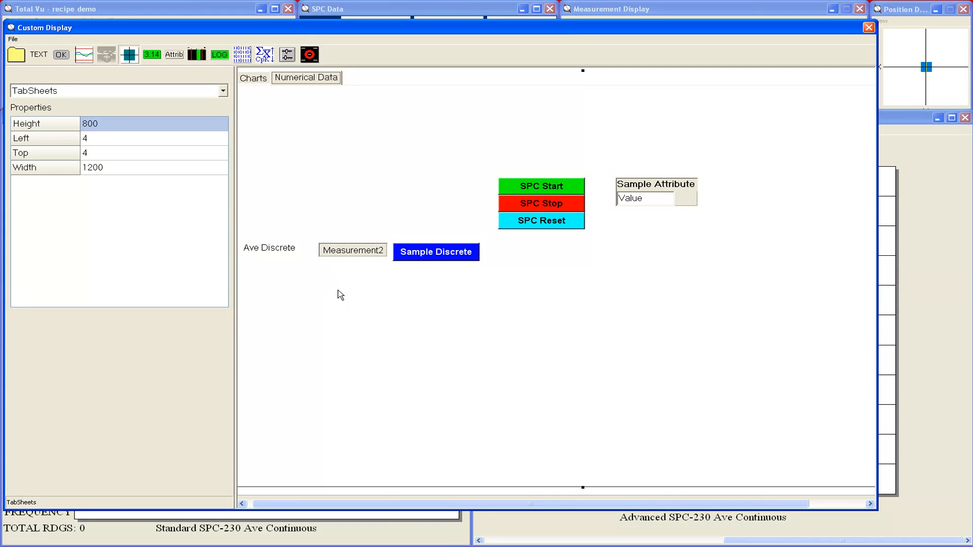
click(349, 319)
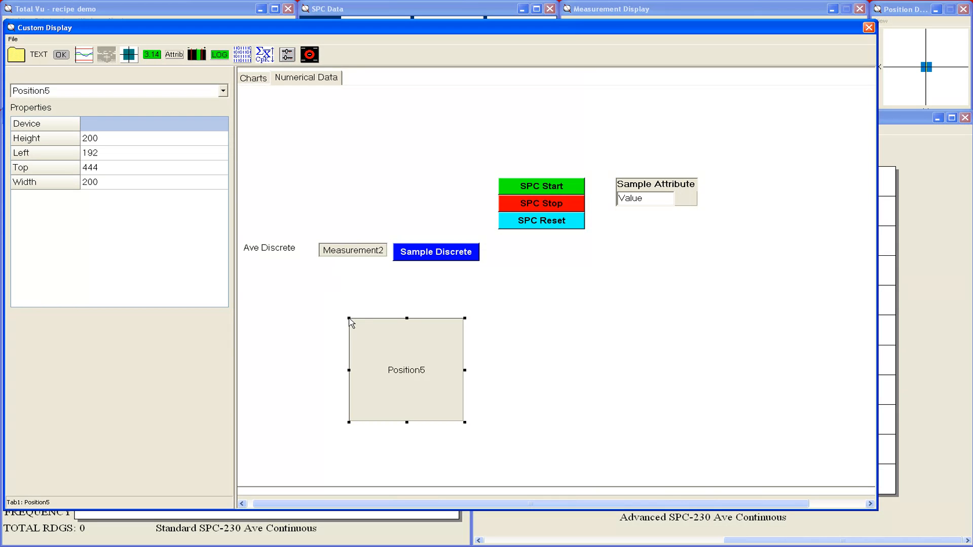
click(223, 124)
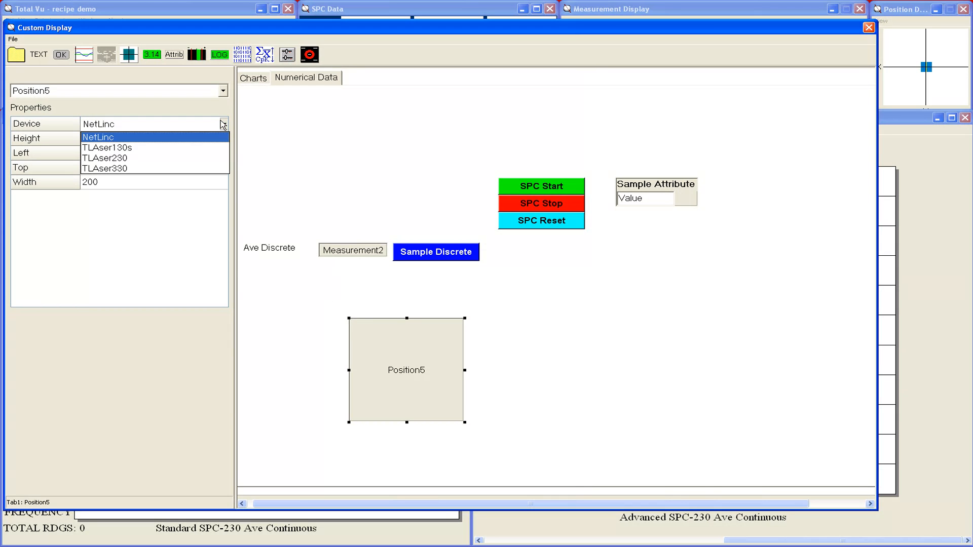
click(209, 158)
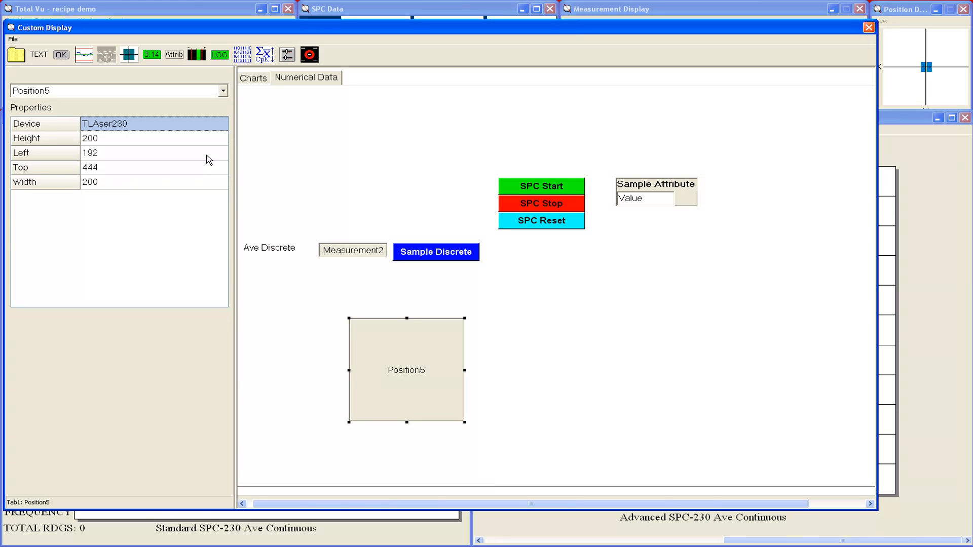
Set the position display's height to 350, left to 150, top to 380 and width to 350.
click(197, 142)
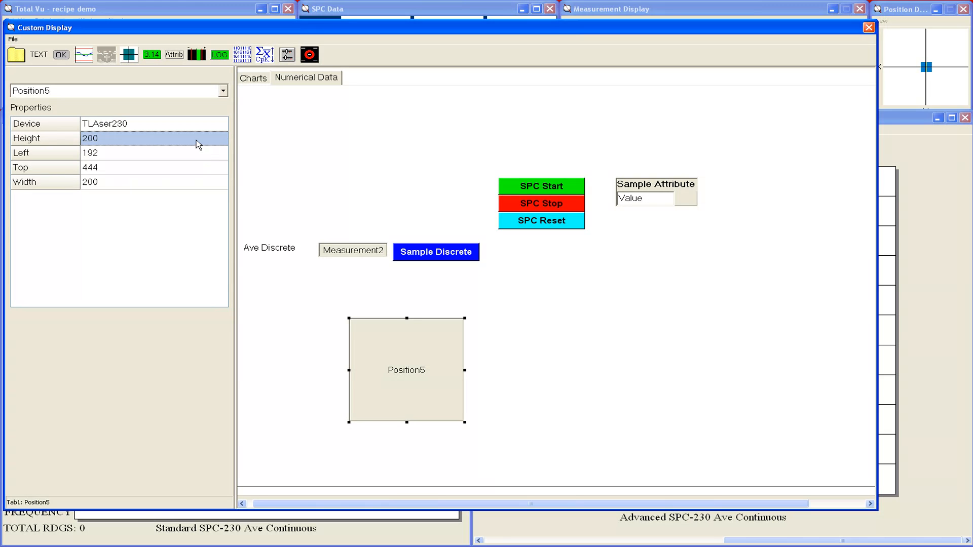
text(350)
key(Return)
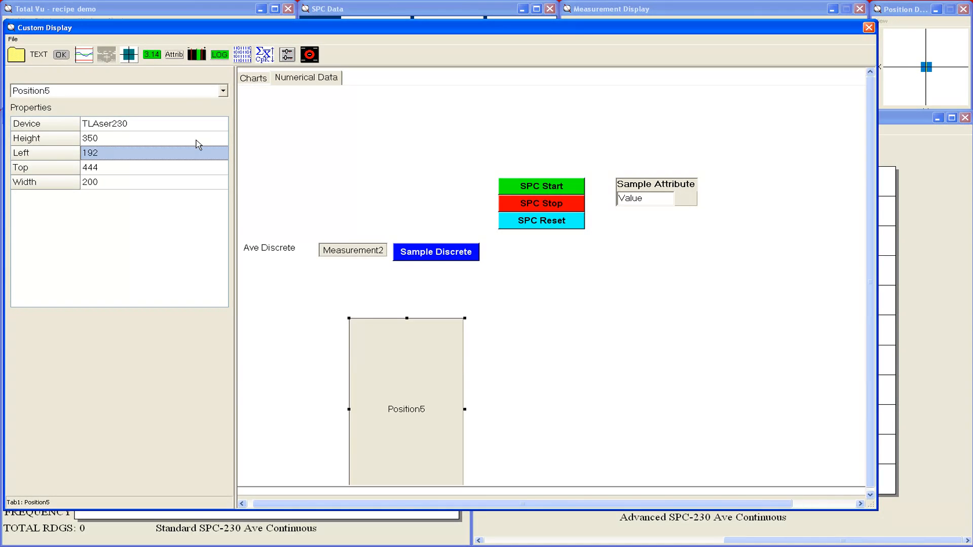
text(150)
key(Return)
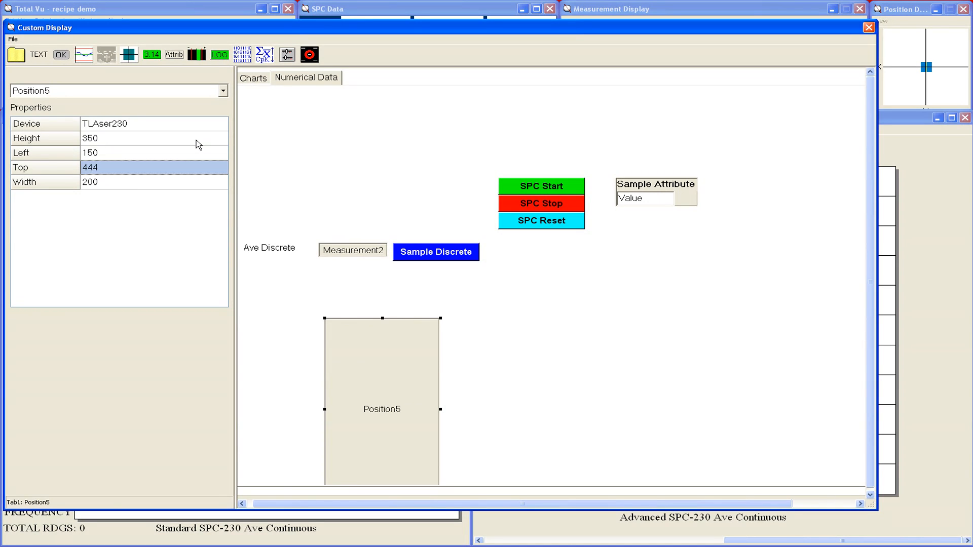
text(380)
key(Return)
text(3)
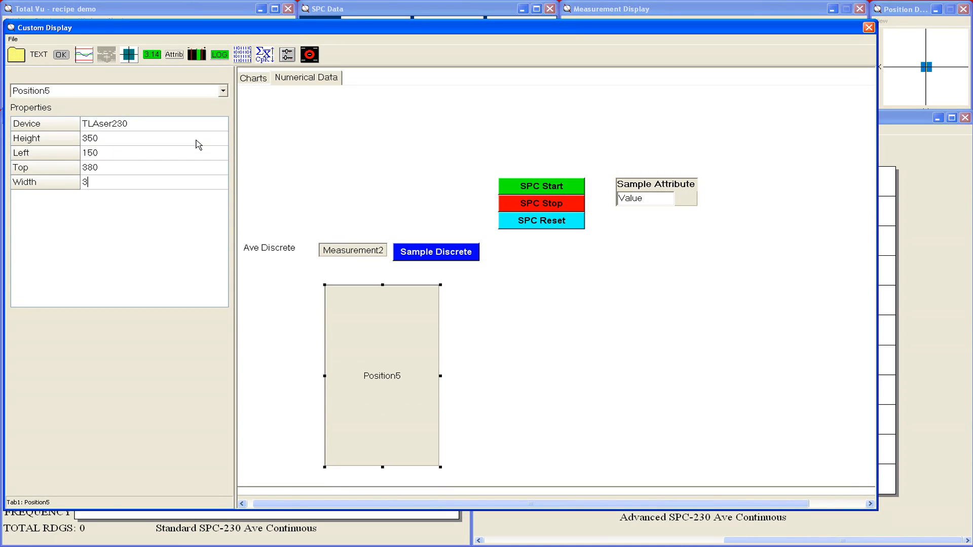
text(50)
key(Return)
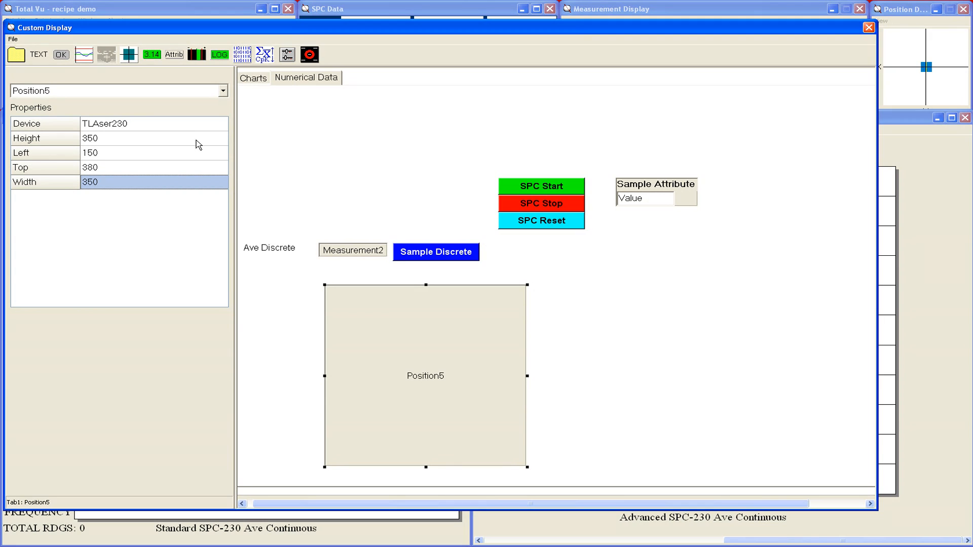
Add a log status box below the Sample Attribute box and position it at left 653 and top 241.
click(220, 57)
click(619, 215)
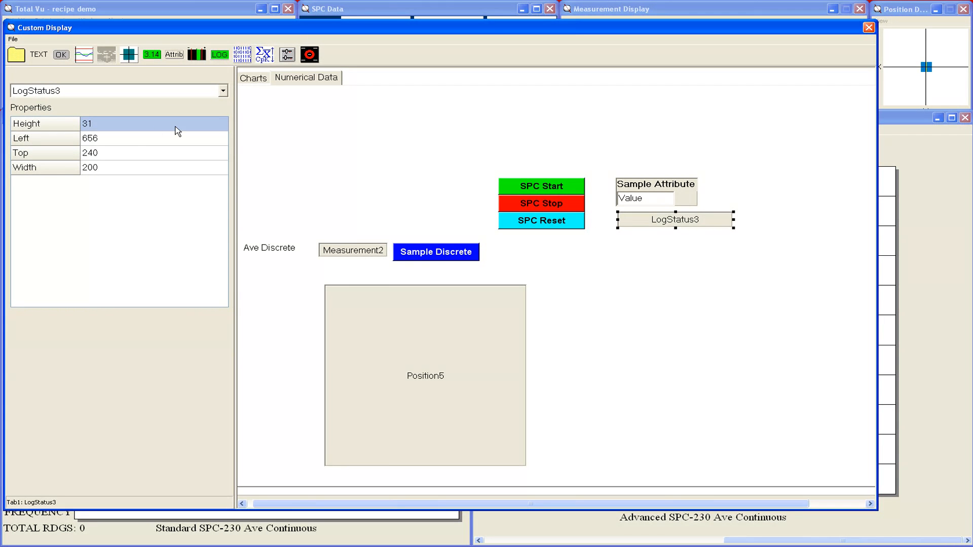
click(123, 143)
key(BackSpace)
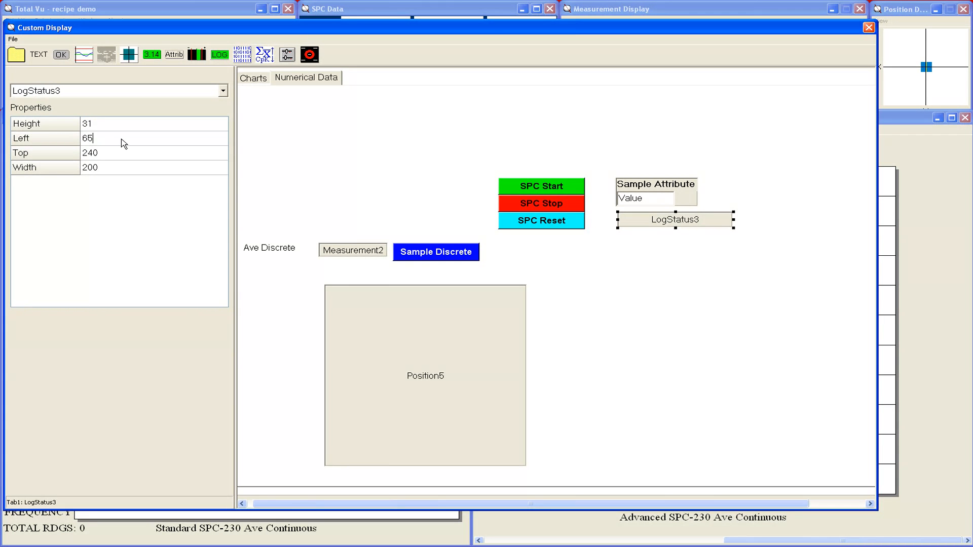
text(3)
key(Return)
click(120, 159)
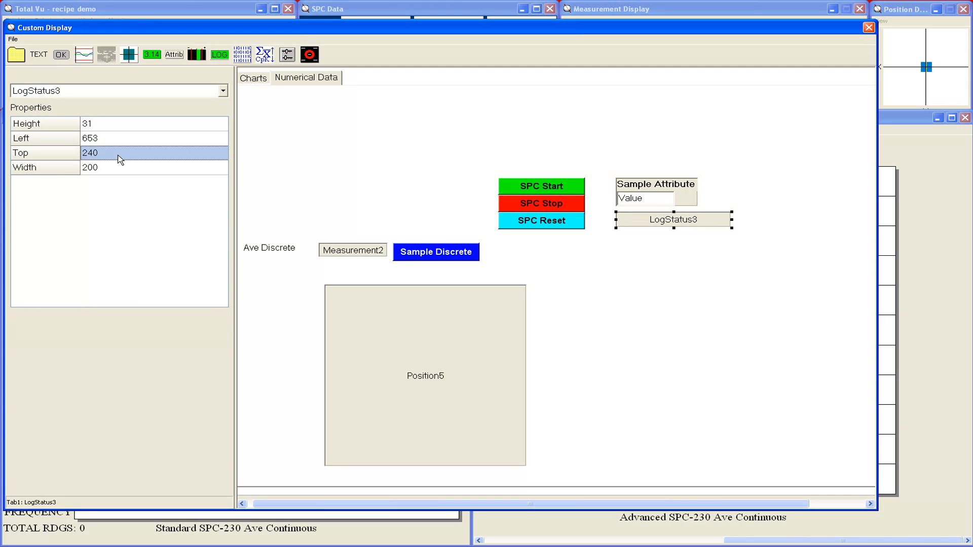
key(BackSpace)
text(1)
key(Return)
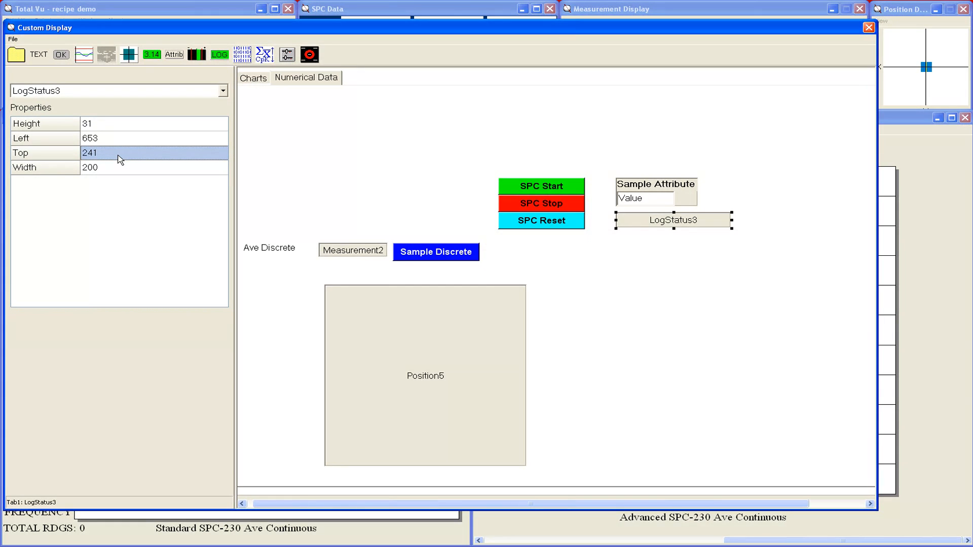
Insert measurement data above the Ave Discrete row, selecting 230 Ave Continuous_Average, 230 Ave Continuous_Maximum and 230 Ave Continuous_Minimum.
click(246, 56)
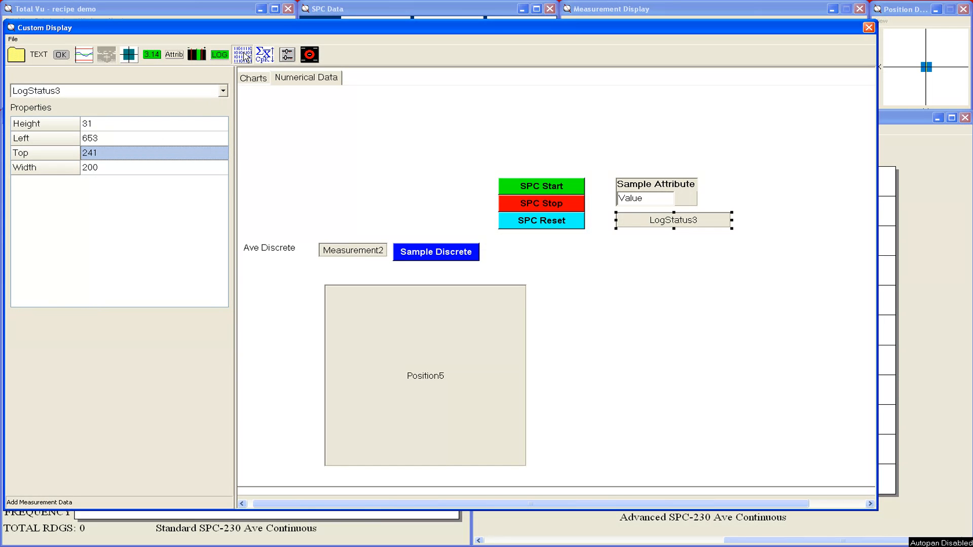
click(241, 151)
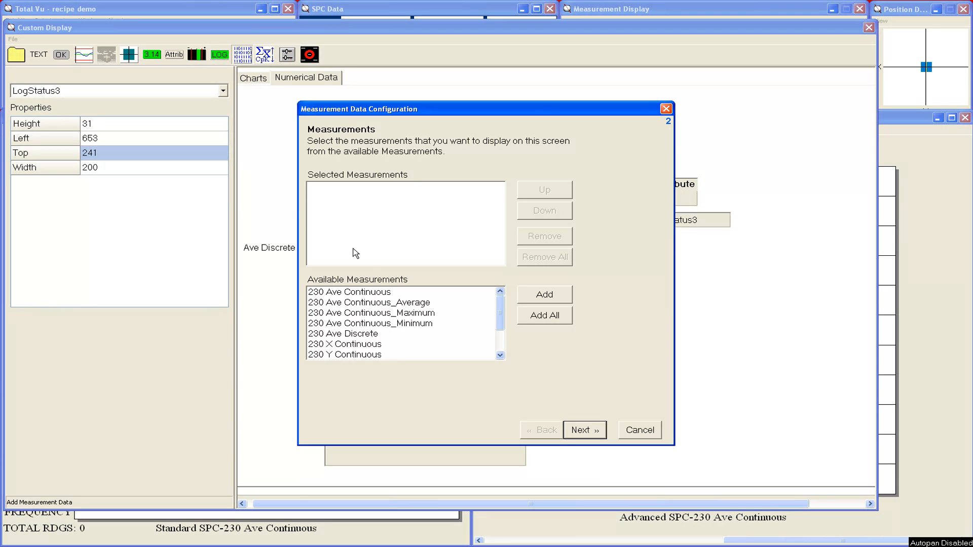
click(391, 303)
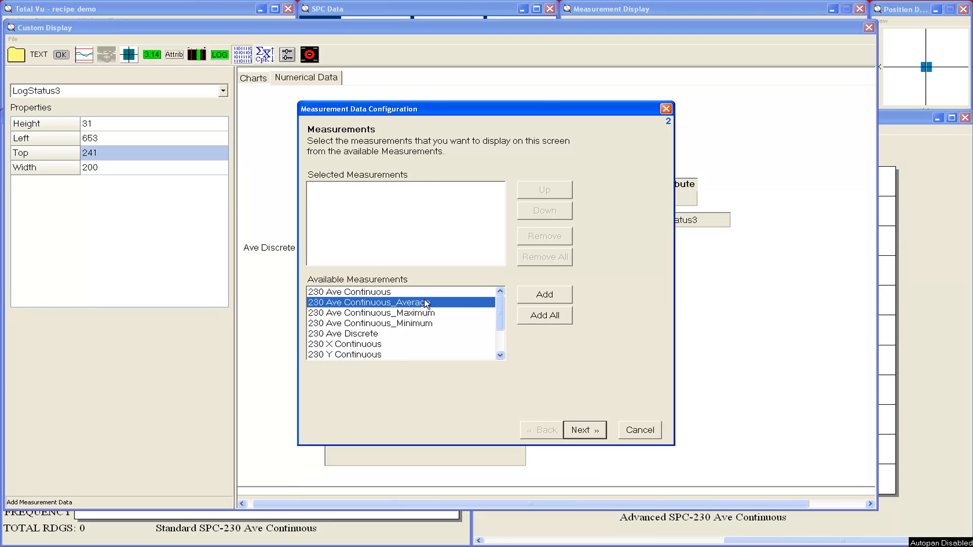
click(545, 298)
click(420, 303)
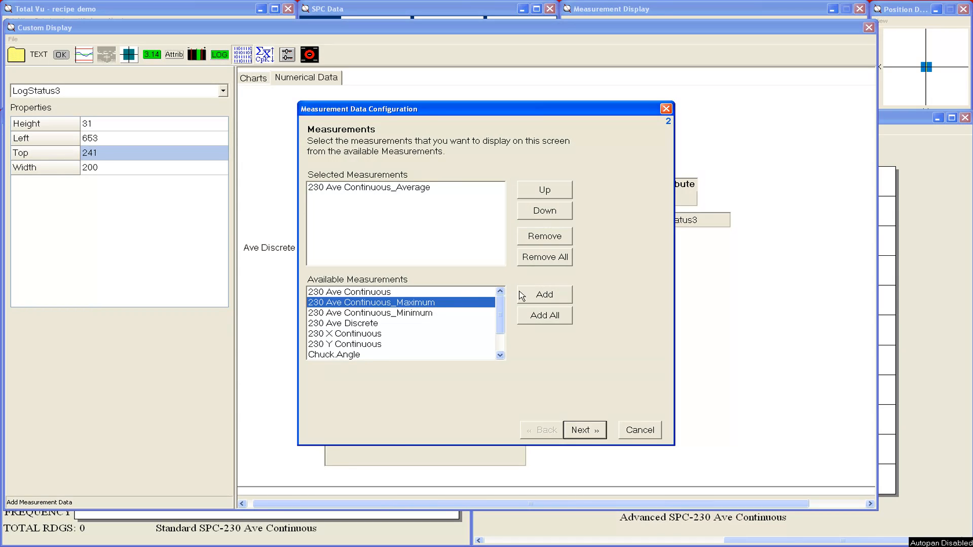
click(523, 296)
click(428, 302)
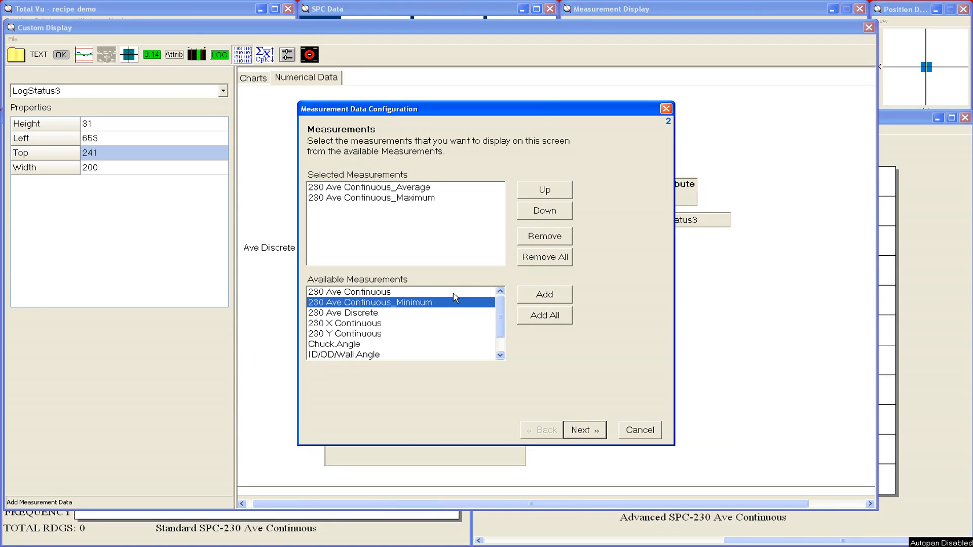
click(524, 294)
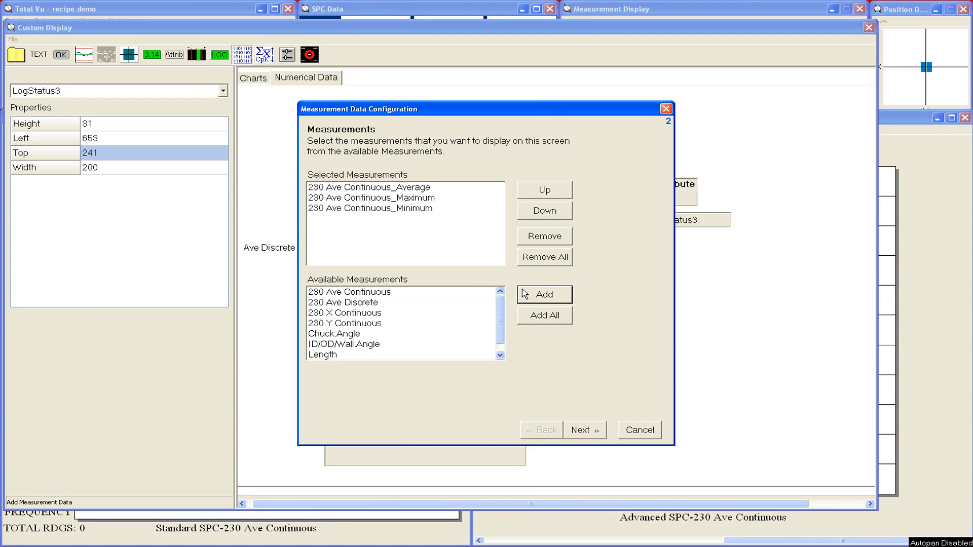
click(583, 430)
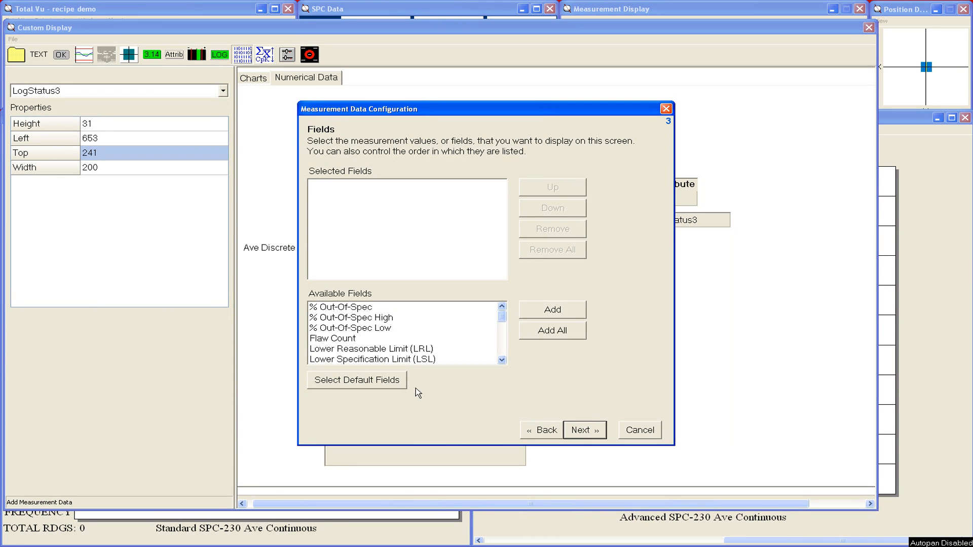
Select the default fields for the measurement data and arrange each measurement's data in the same row.
click(382, 381)
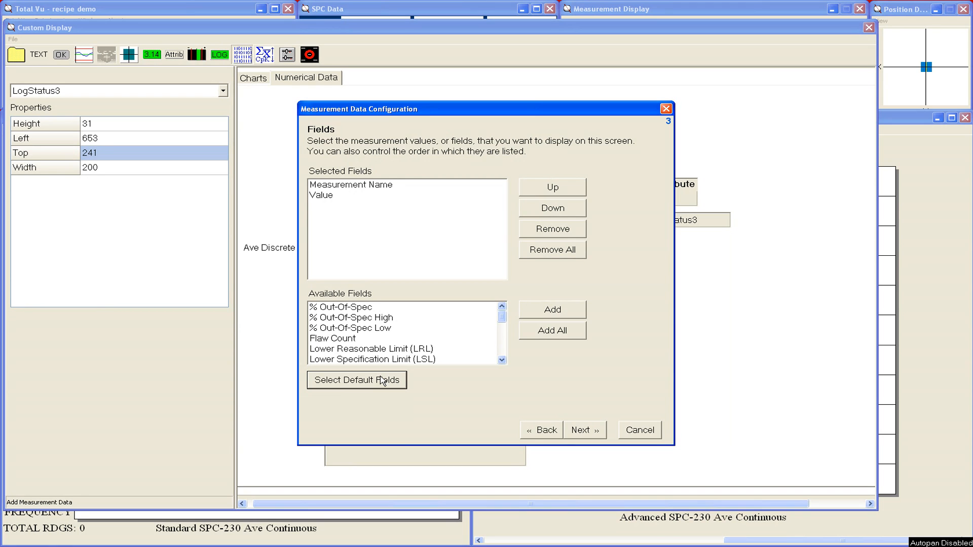
scroll(502, 323, down, 1)
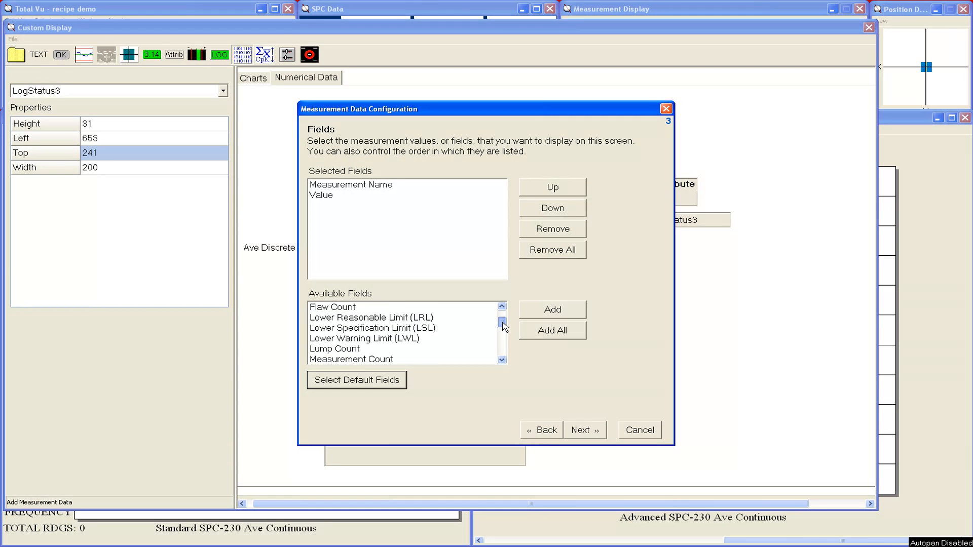
drag(503, 323, 501, 358)
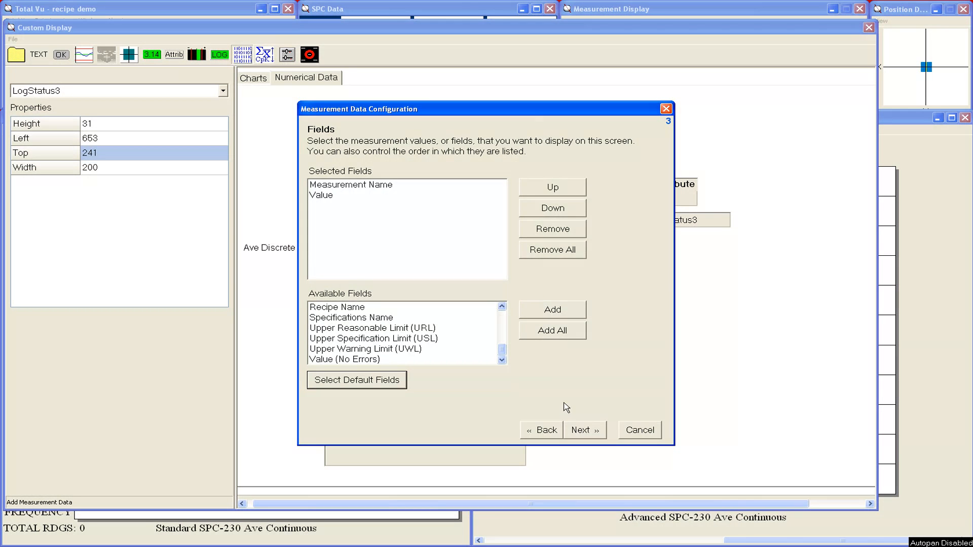
click(575, 428)
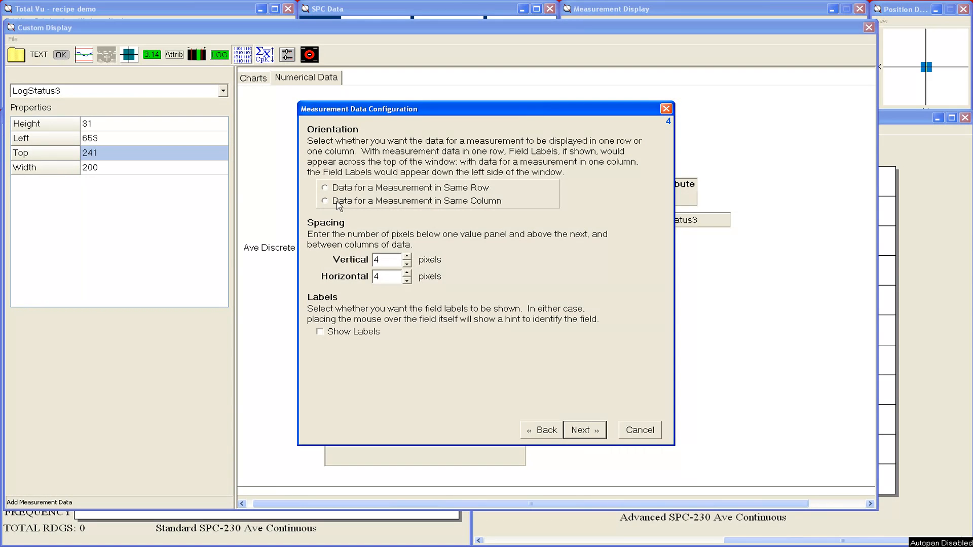
click(326, 189)
click(584, 429)
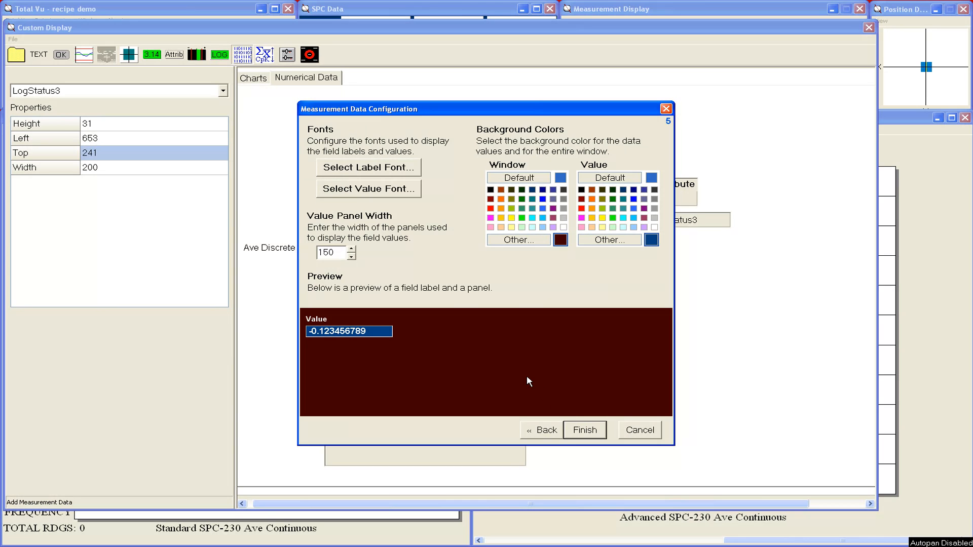
Set the value font size of the measurement data to 16, keeping the label font as is.
click(392, 168)
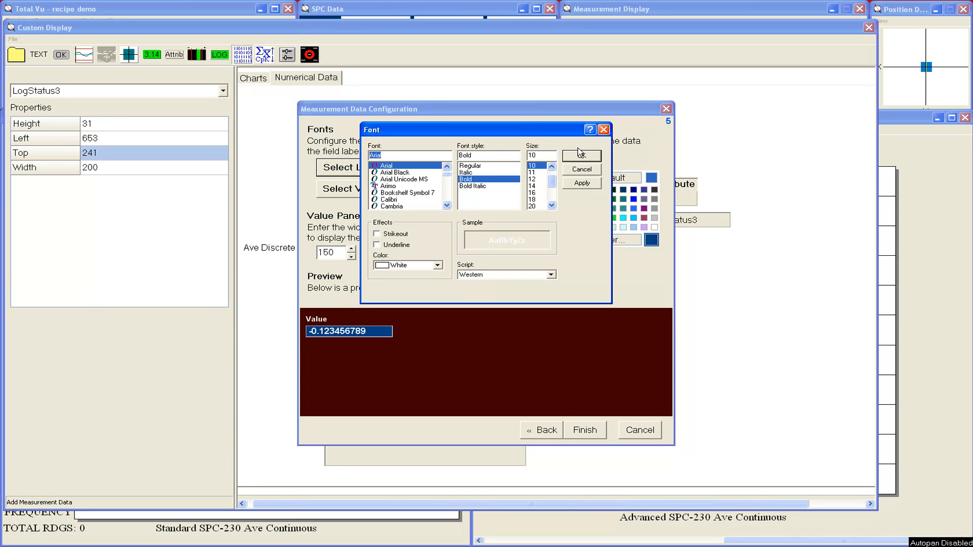
click(602, 130)
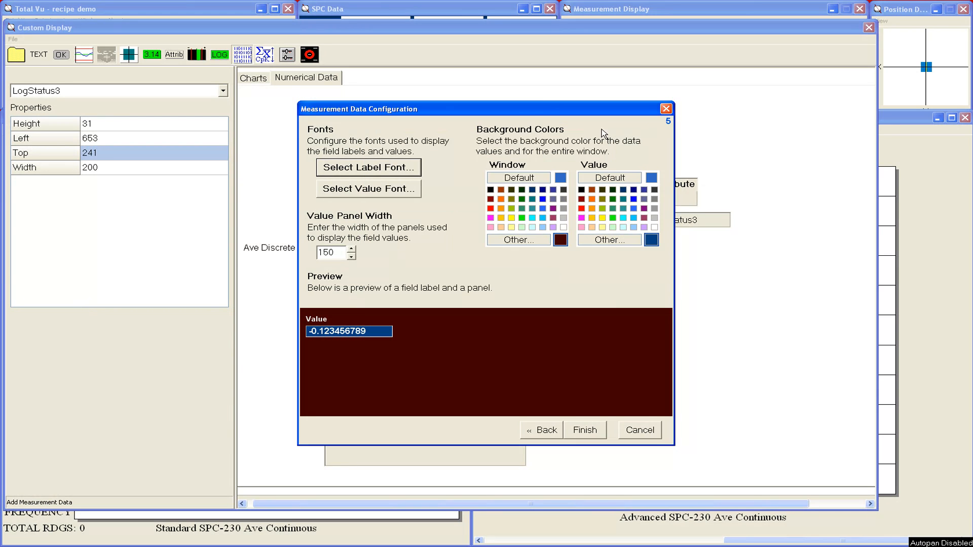
click(377, 191)
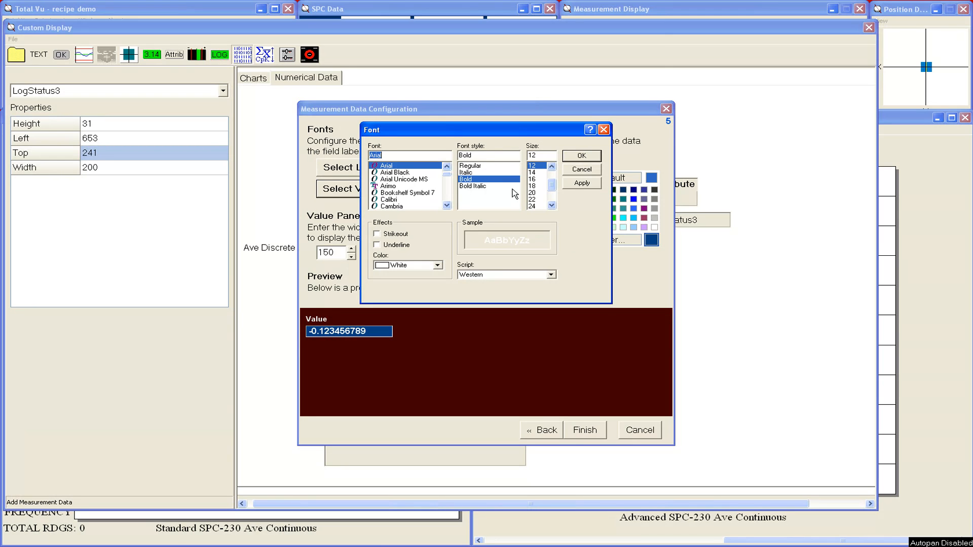
click(532, 180)
click(565, 184)
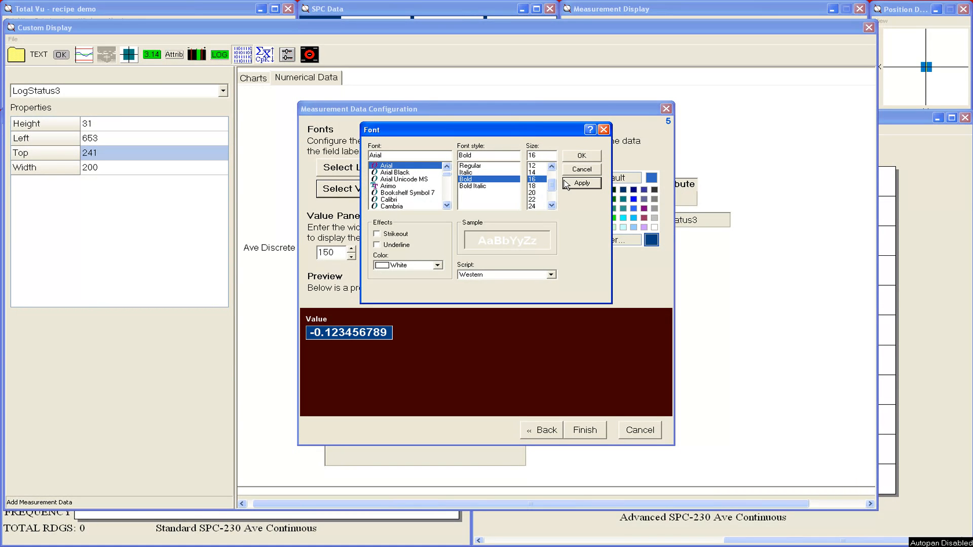
click(571, 159)
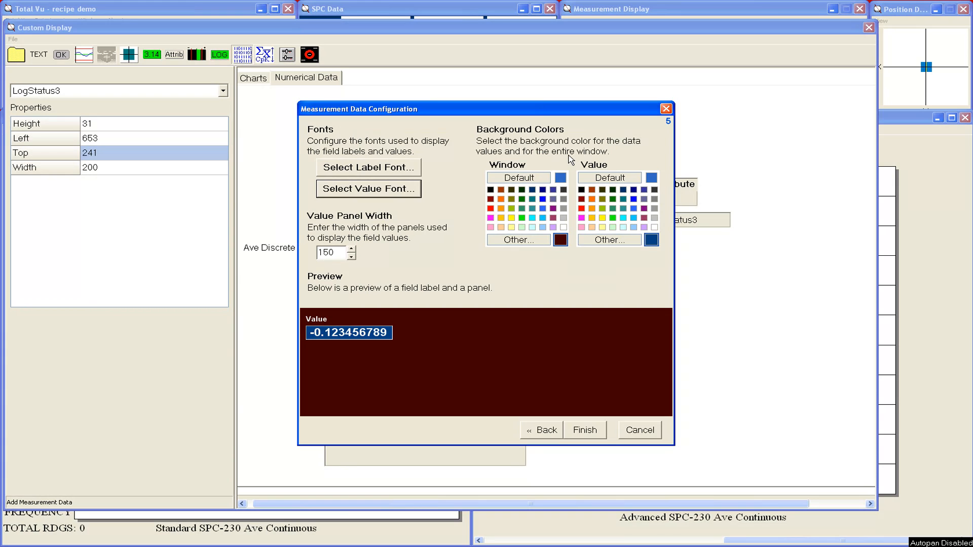
Finish the measurement data with a Gray 80% window background, Dark Blue value background and value panel width of 200.
click(563, 190)
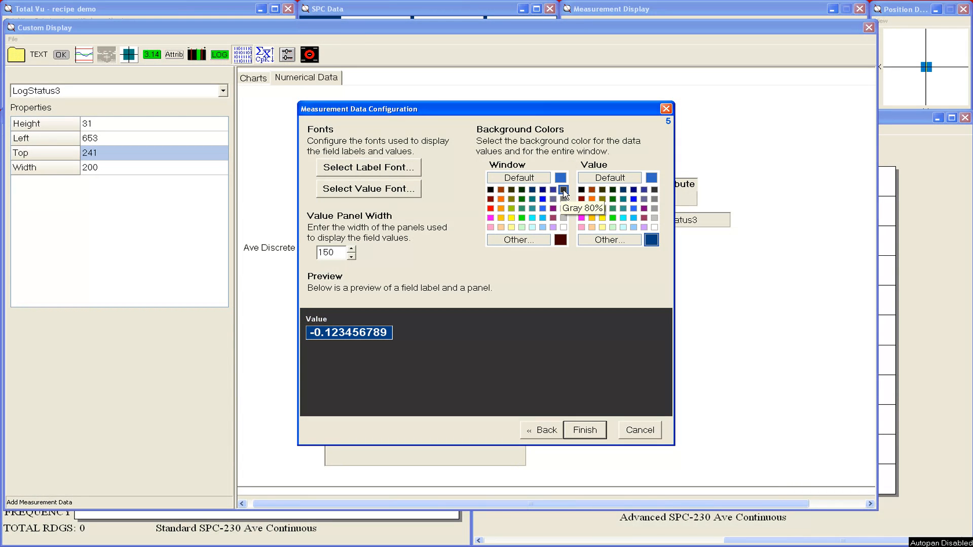
click(633, 190)
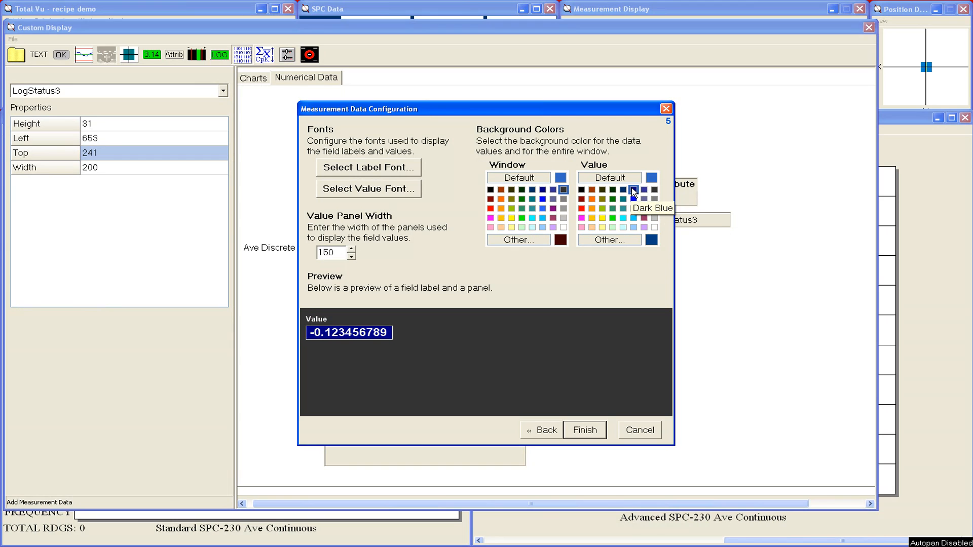
drag(335, 253, 266, 249)
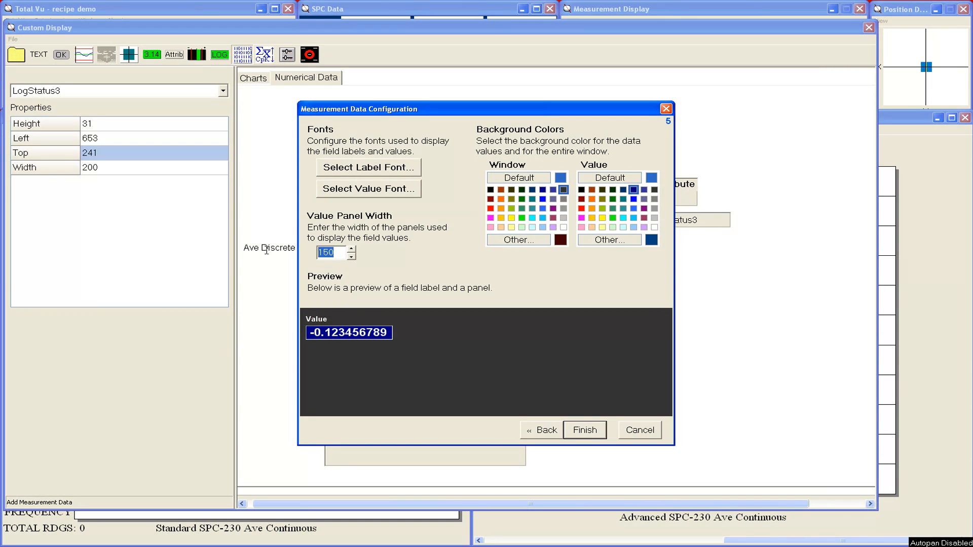
text(200)
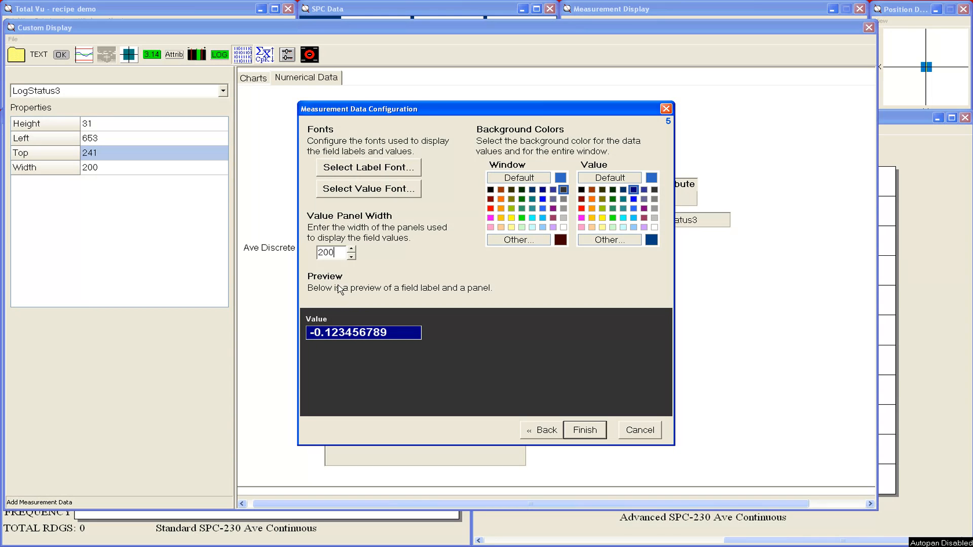
click(584, 431)
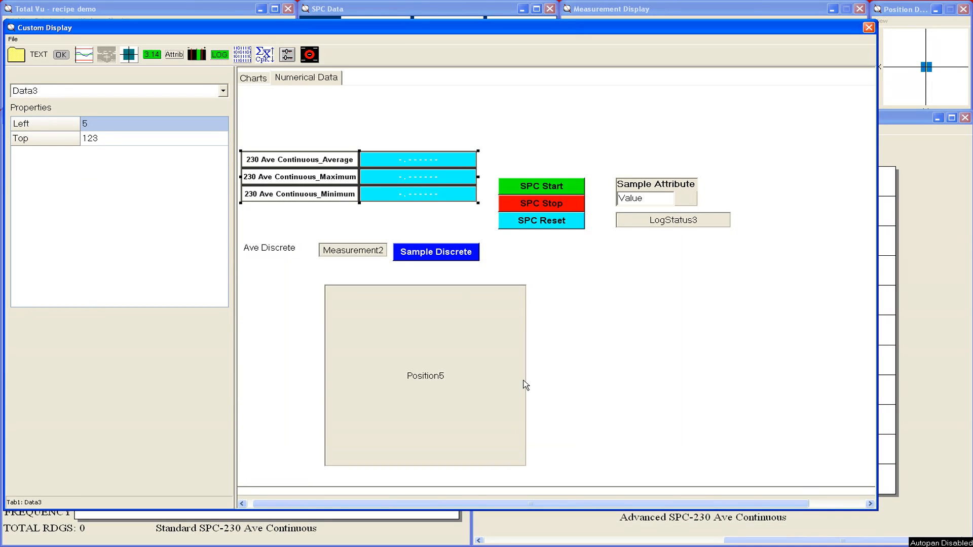
Move the measurement data block above the Ave Discrete row to Left 10 and Top 175.
mouse_move(334, 184)
mouse_down()
mouse_move(360, 194)
mouse_move(347, 196)
mouse_up()
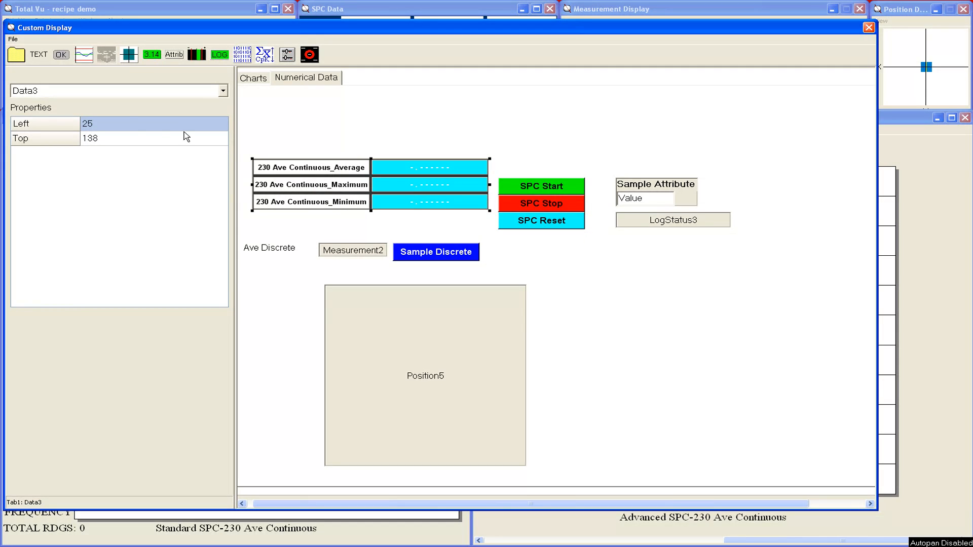
click(131, 125)
text(10)
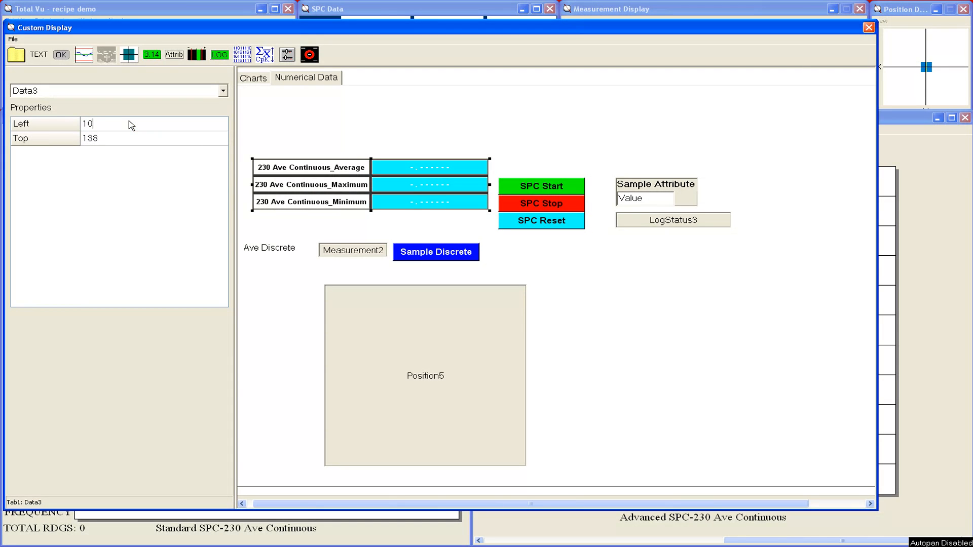
key(Return)
text(175)
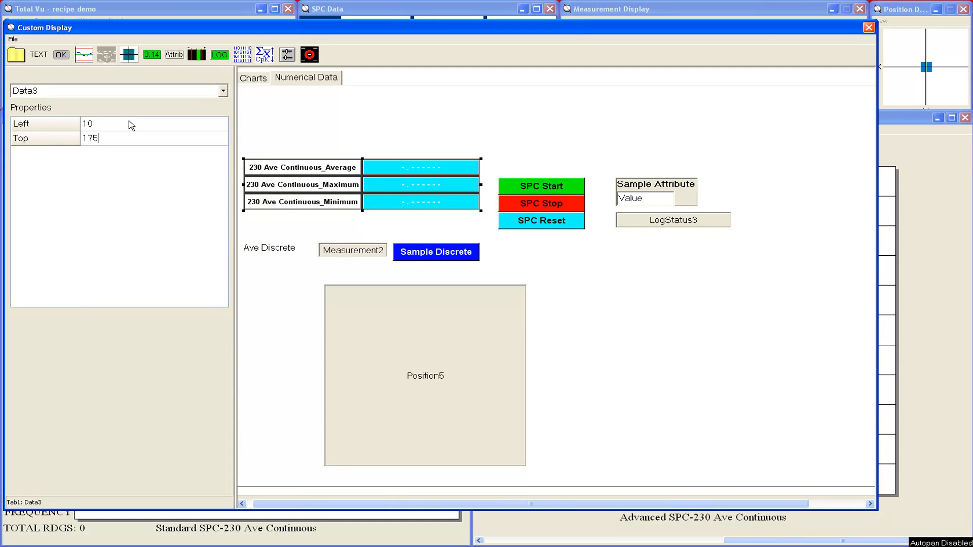
key(Return)
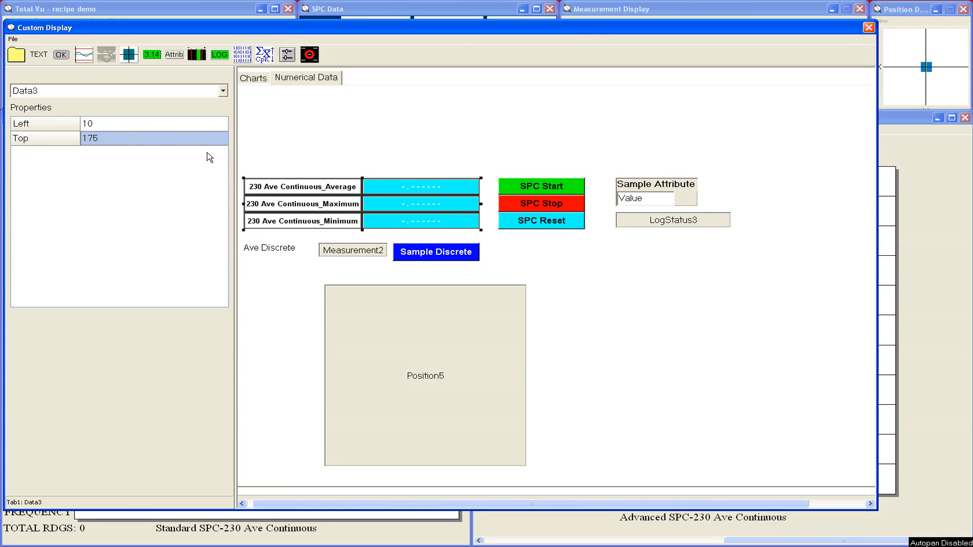
Review the measurement data's configuration, checking its measurements, fields, layout and appearance settings.
click(314, 195)
right_click(314, 197)
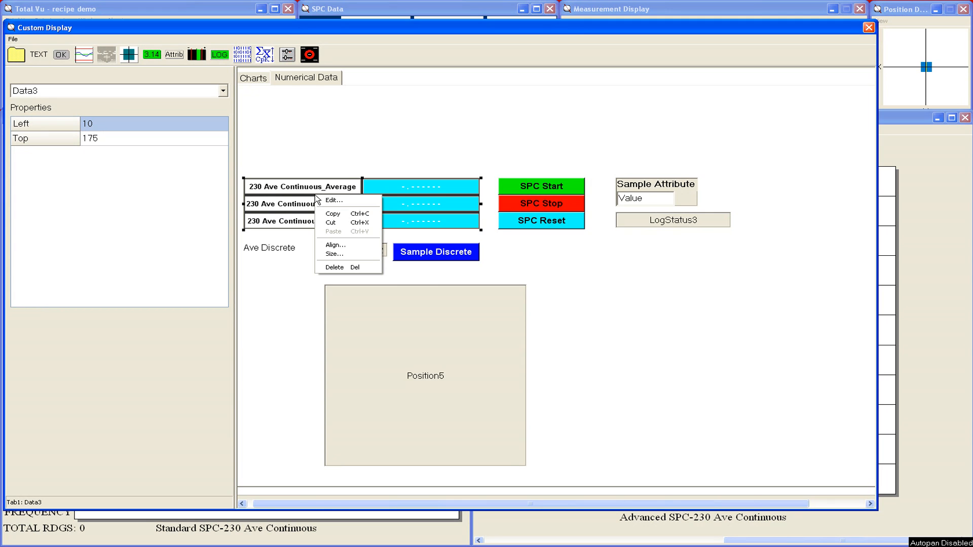
click(329, 202)
click(373, 119)
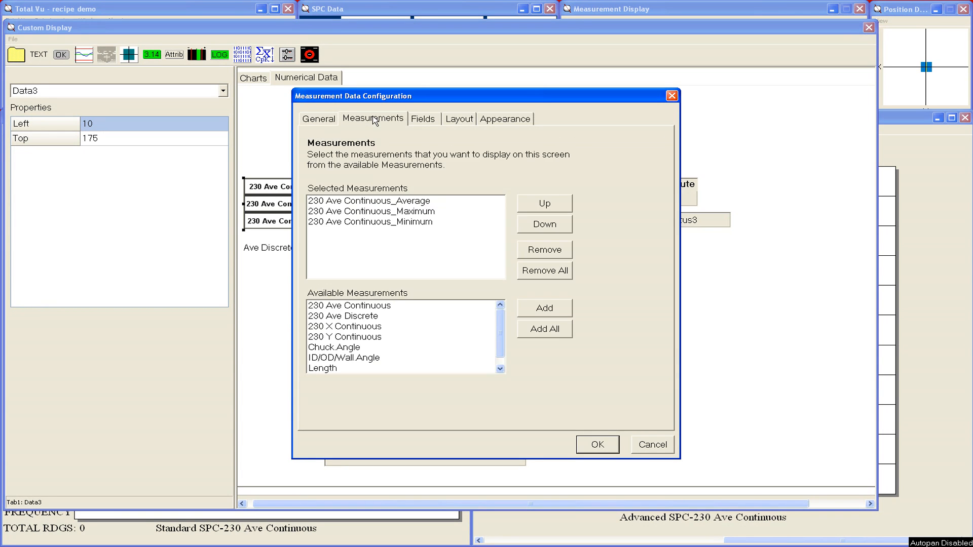
click(422, 119)
click(459, 118)
click(497, 121)
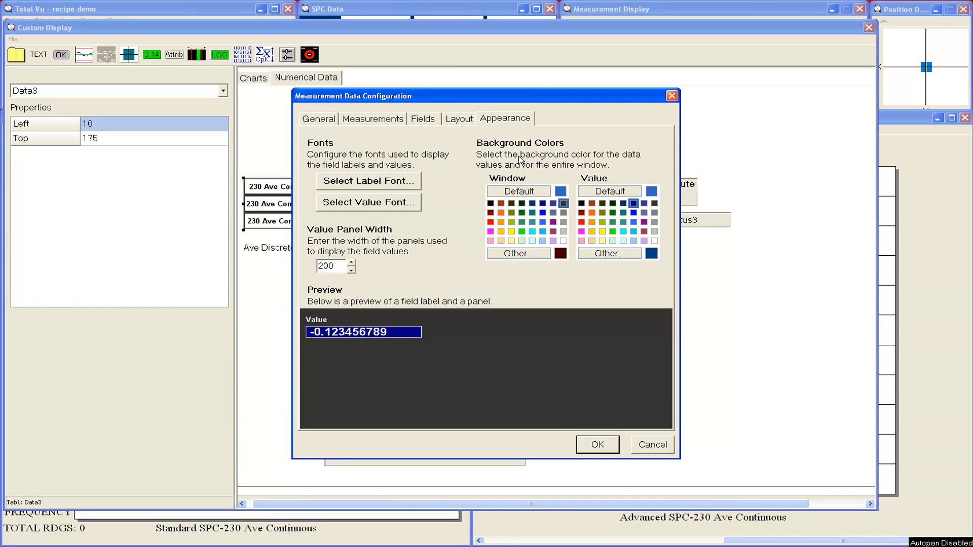
click(598, 444)
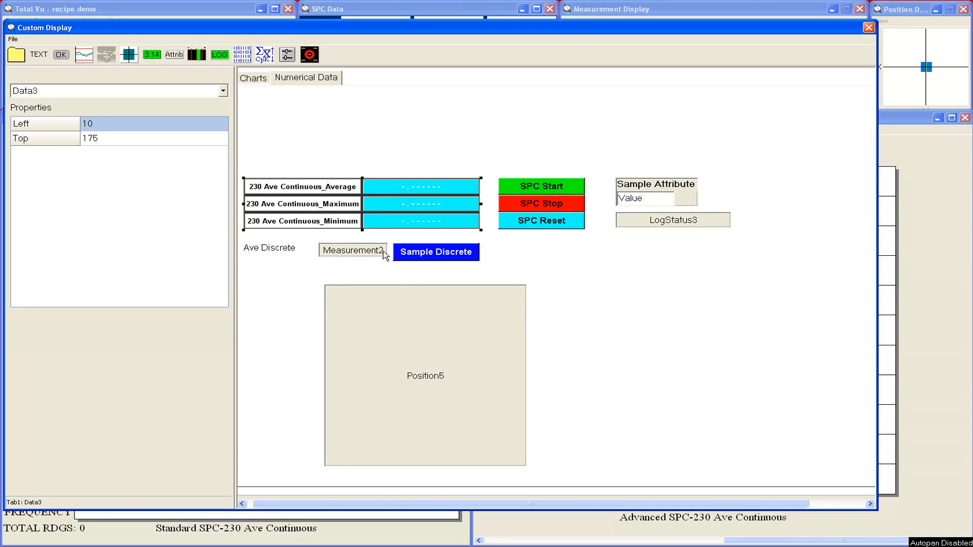
Insert statistics data at the top of the Numerical Data tab, selecting Standard SPC 230 Ave Continuous, 230 X Continuous and 230 Y Continuous.
click(263, 57)
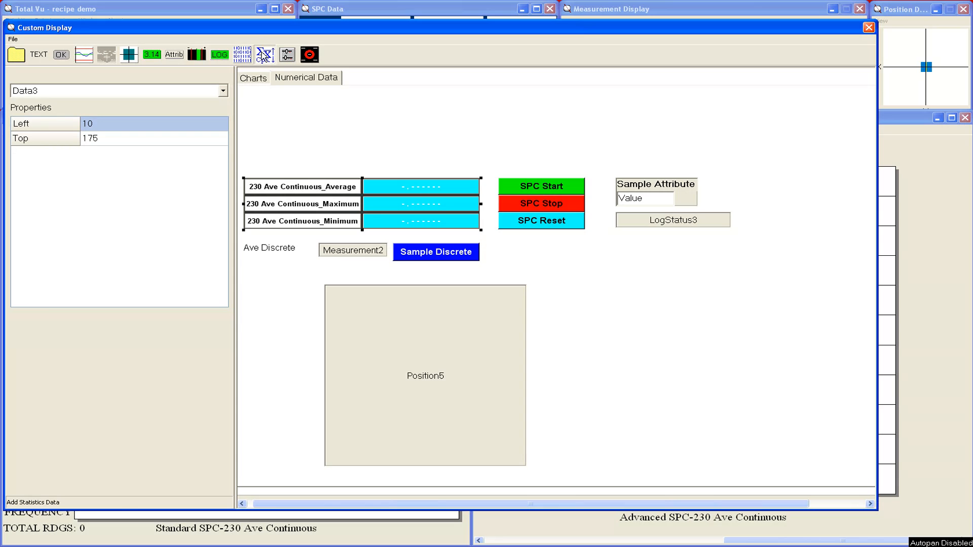
click(249, 96)
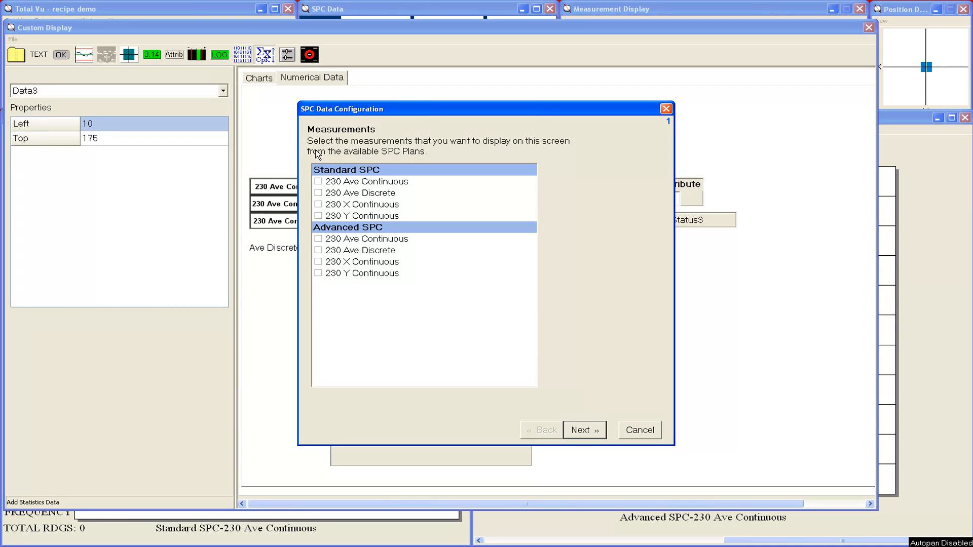
click(318, 181)
click(319, 204)
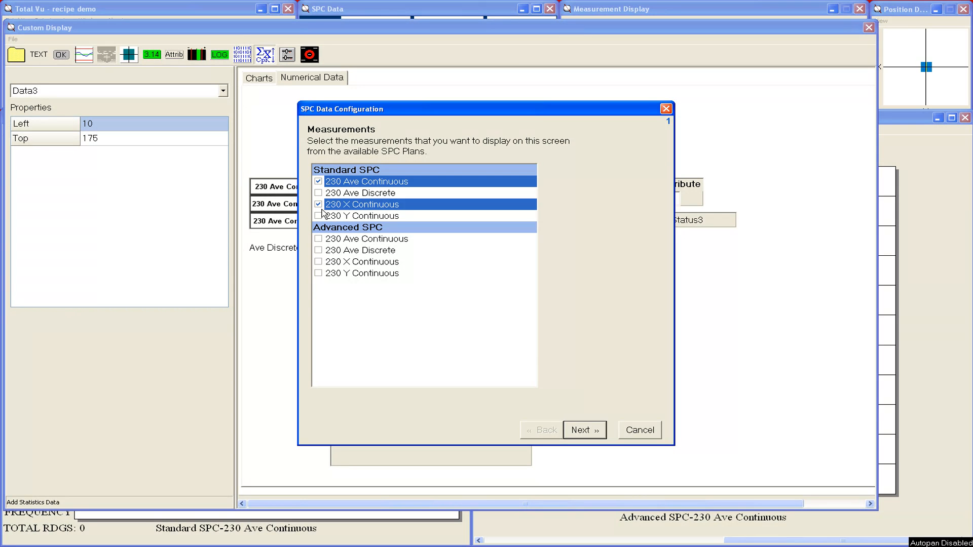
click(318, 216)
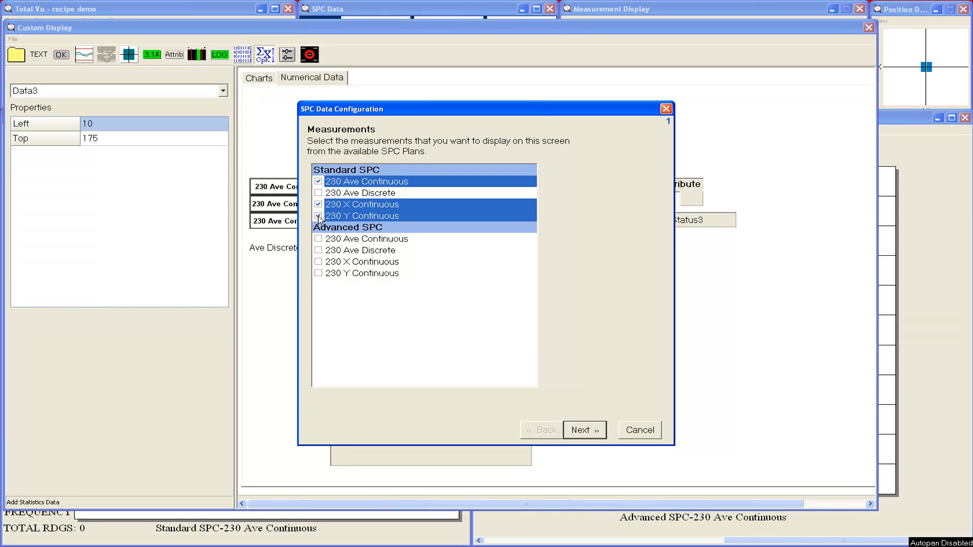
click(577, 431)
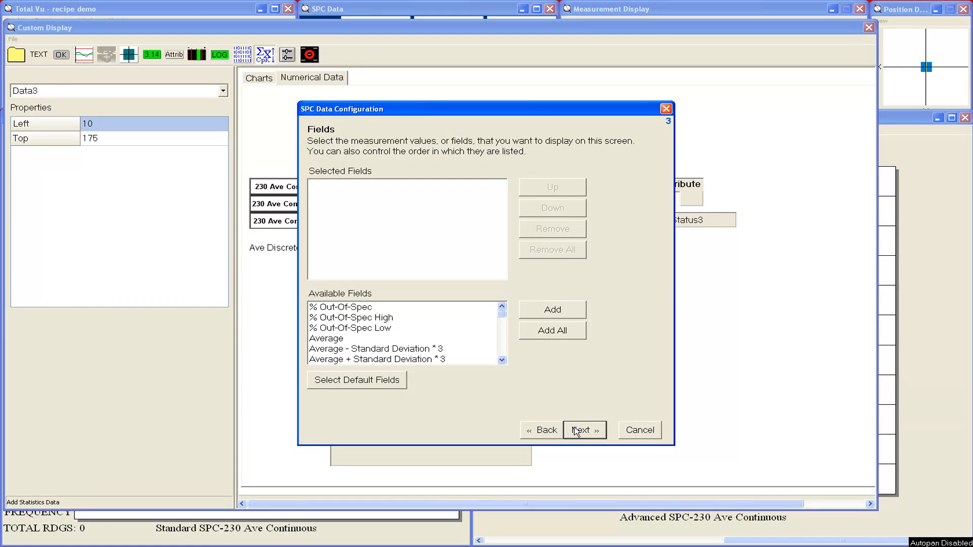
Select the default fields for the SPC data, arrange each measurement in the same row, and show labels across the top centred on the value panels.
click(389, 381)
click(579, 431)
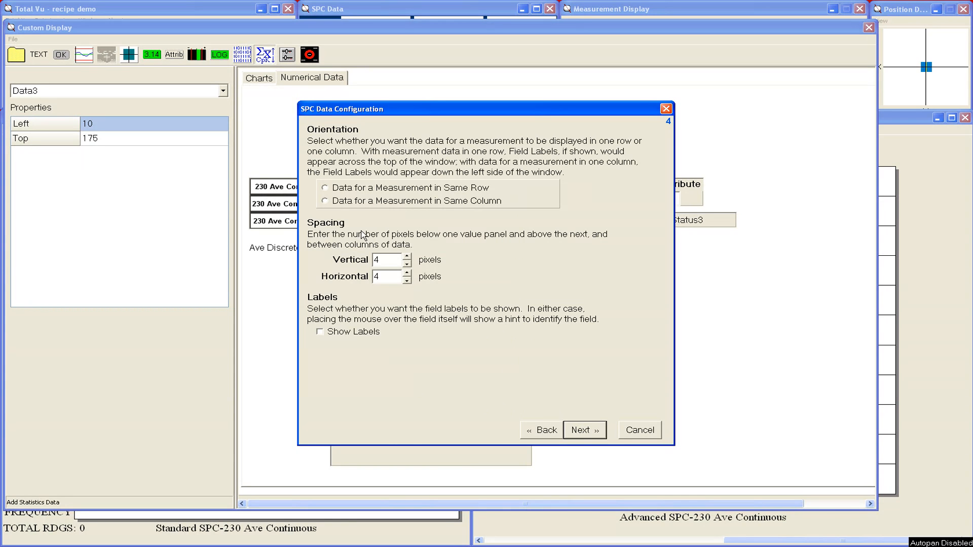
click(320, 332)
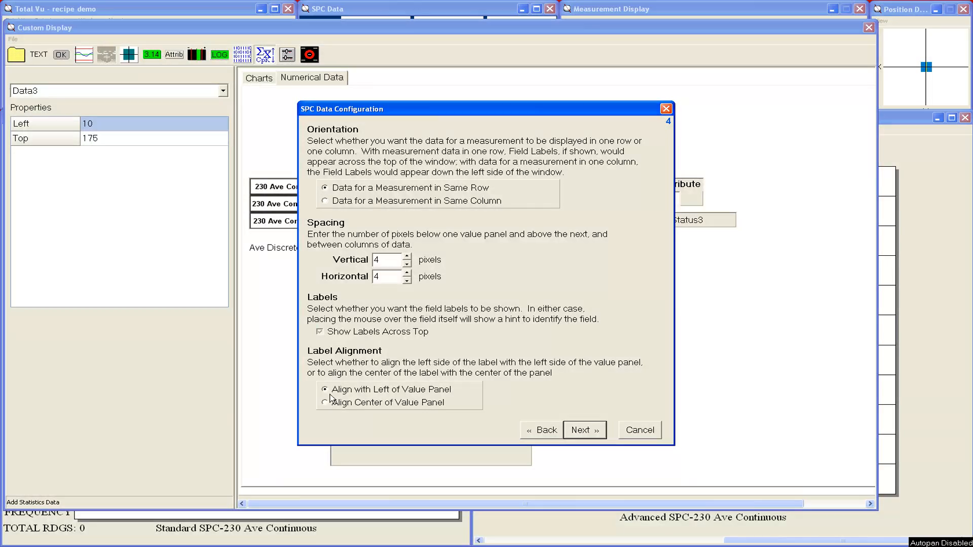
click(326, 402)
click(585, 430)
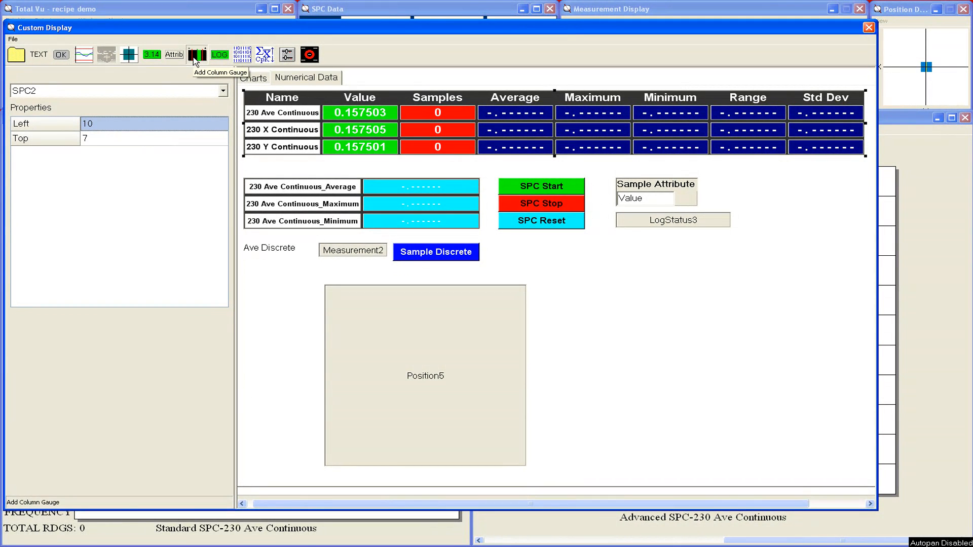
Add a column gauge to the right of the scanner position display and assign it the 230 Ave Continuous measurement.
click(195, 54)
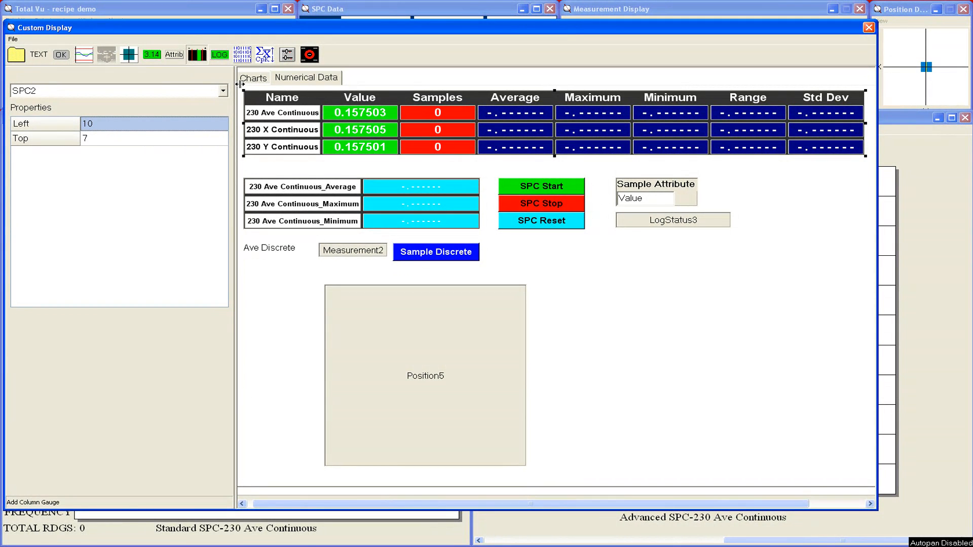
click(585, 290)
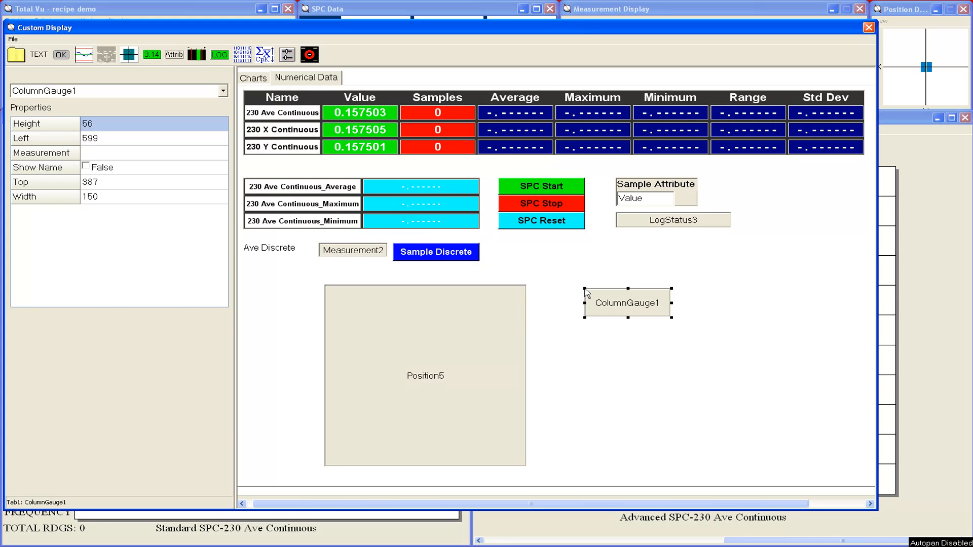
click(225, 153)
click(223, 153)
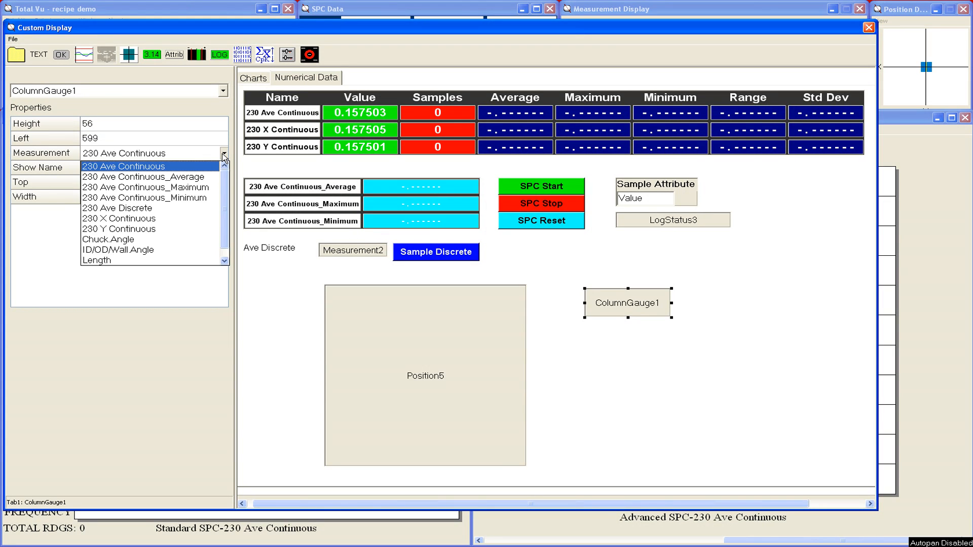
click(199, 167)
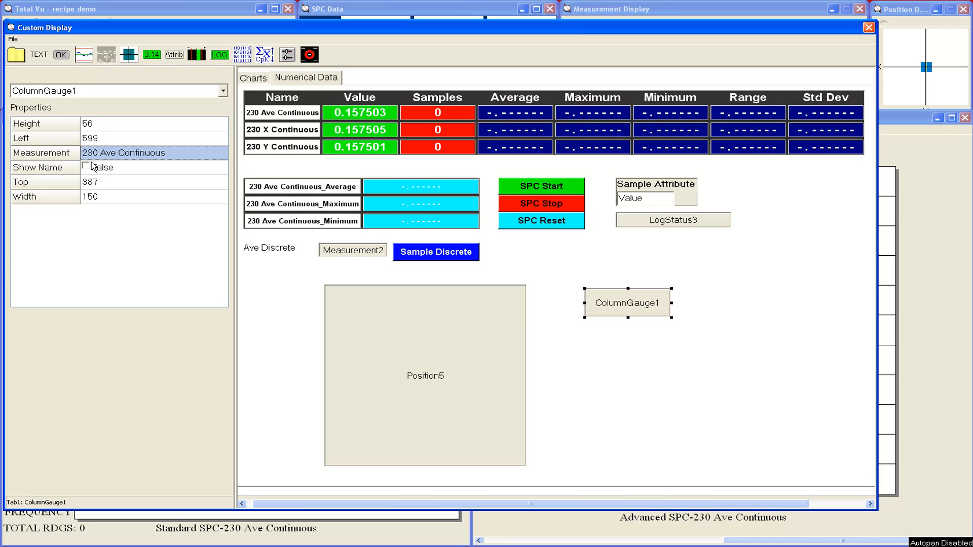
Set the column gauge's height to 350, left to 600, top to 380 and width to 350.
click(95, 127)
text(350)
key(Tab)
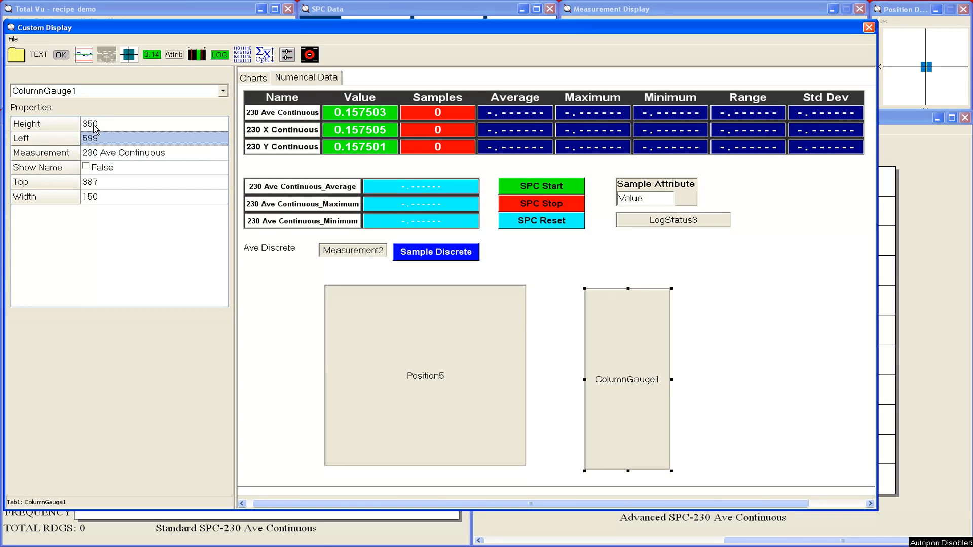
text(600)
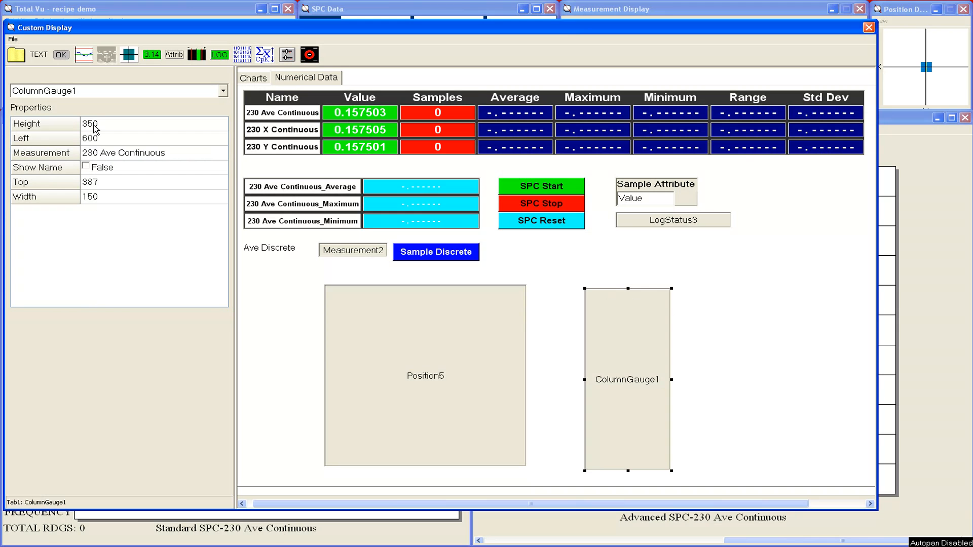
key(Tab)
key(Tab)
key(Tab)
text(3)
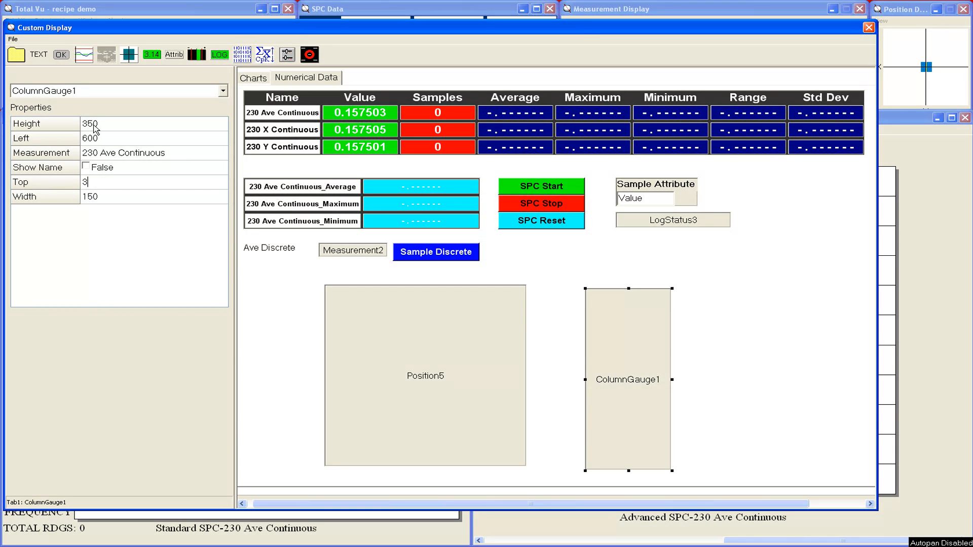
text(80)
key(Tab)
text(350)
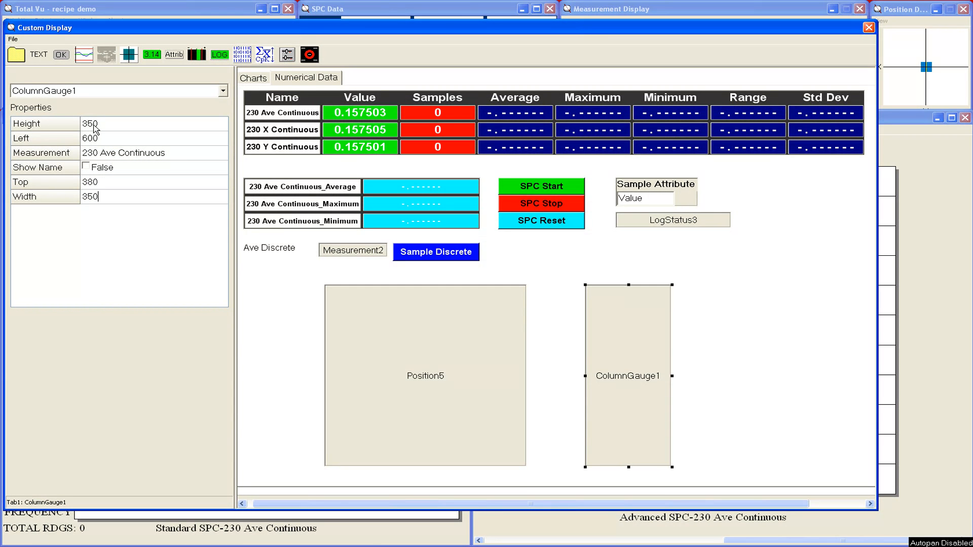
key(Return)
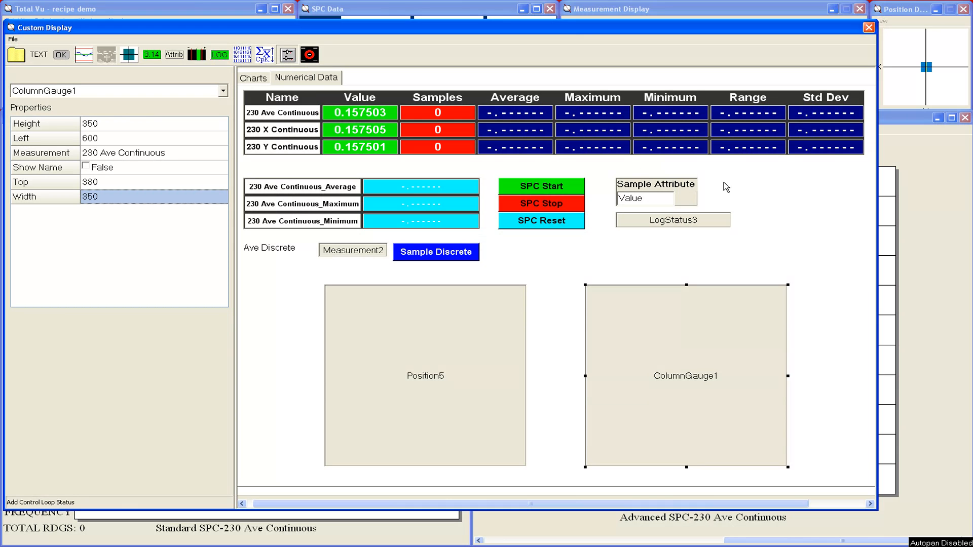
Add a control loop status display to the right of the sample attribute and assign it to Control Loop 1.
click(750, 180)
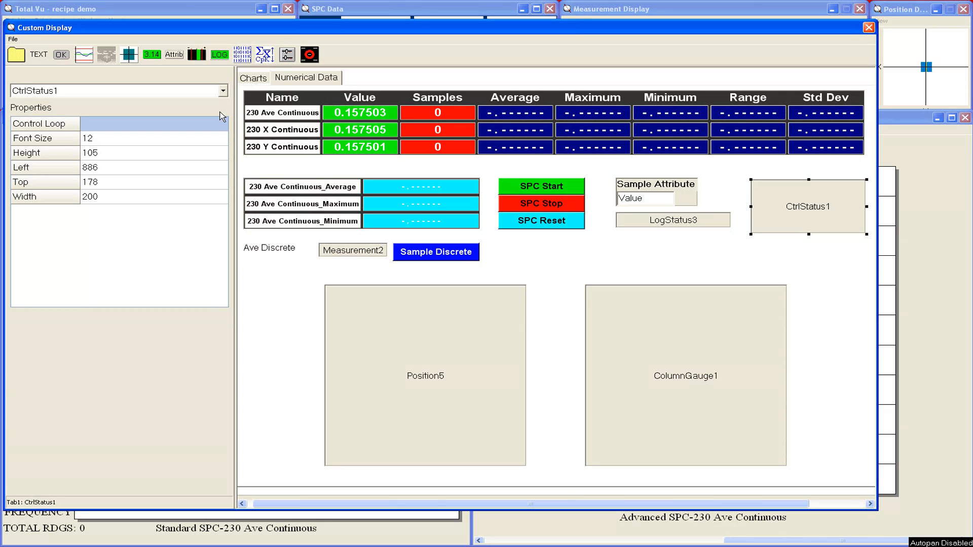
click(224, 124)
click(178, 138)
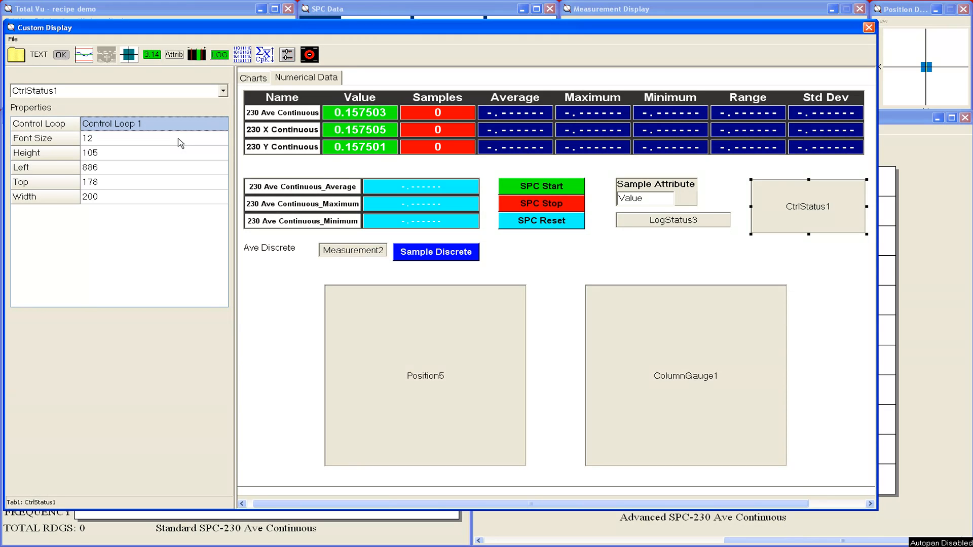
click(143, 168)
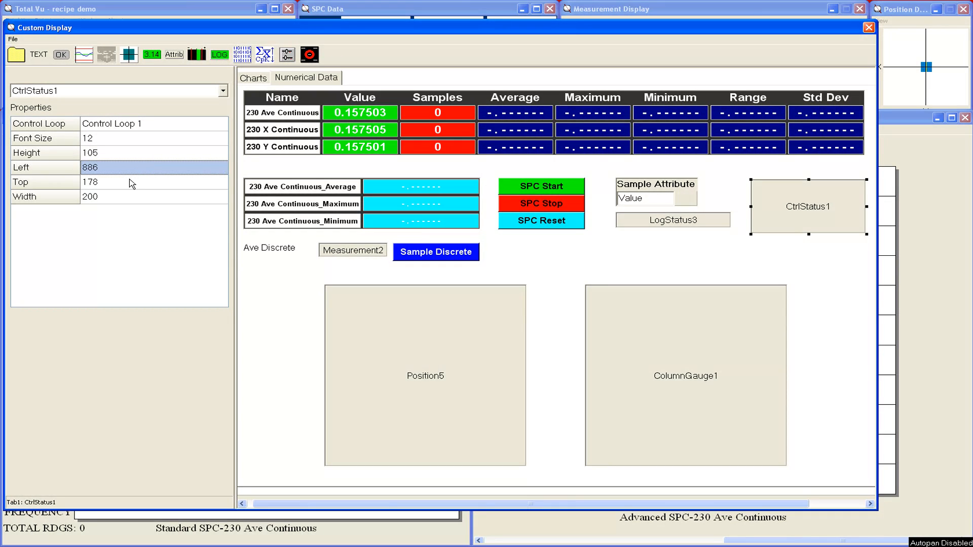
click(130, 184)
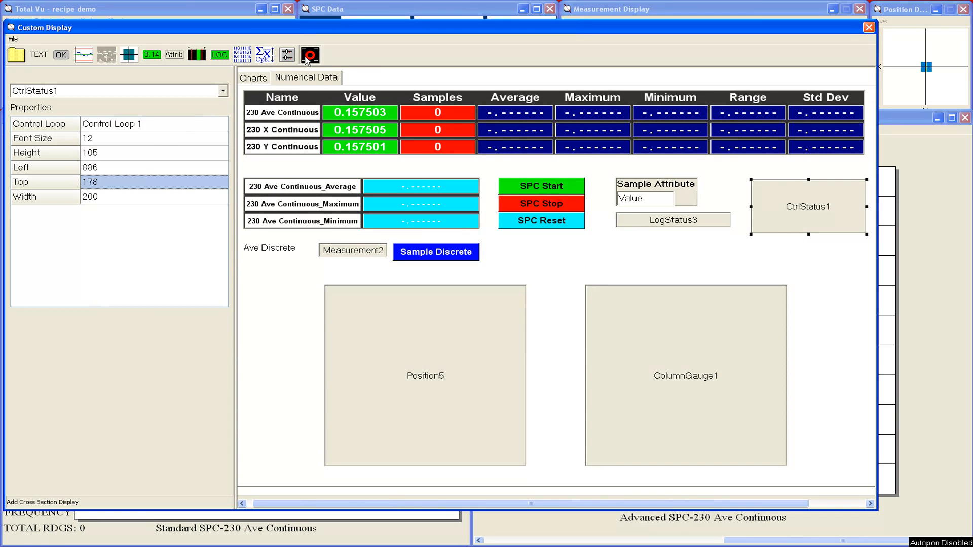
Try out a cross section display to the right of the column gauge and delete it after checking its properties.
click(801, 287)
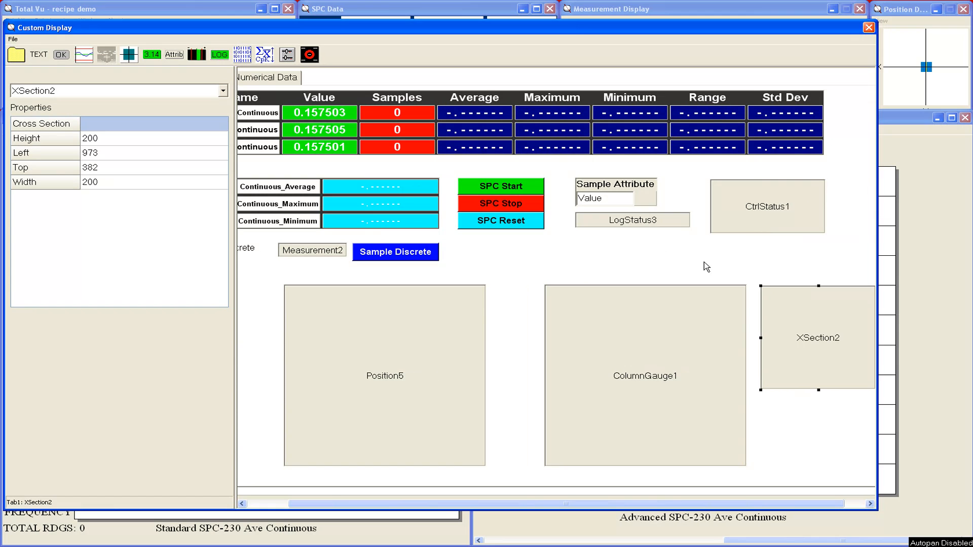
click(224, 126)
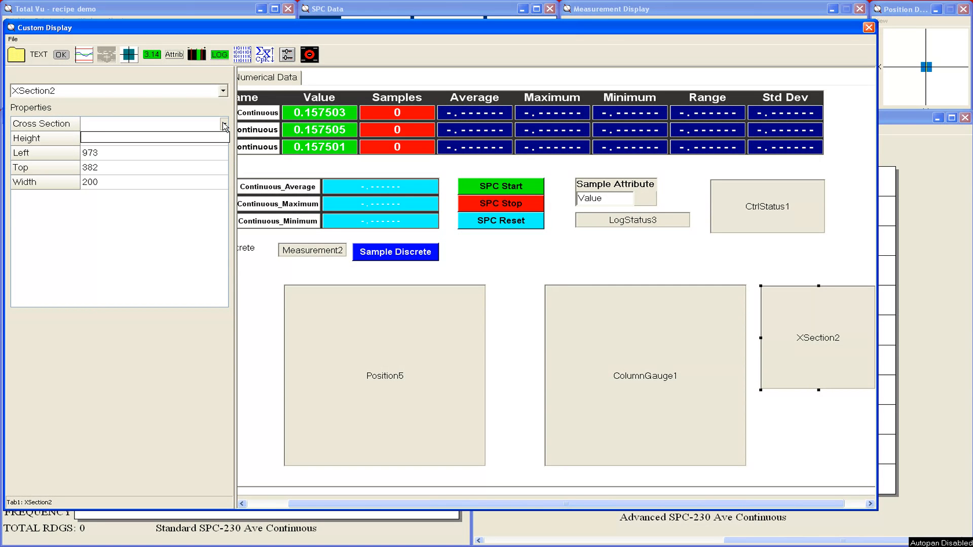
click(224, 126)
click(211, 140)
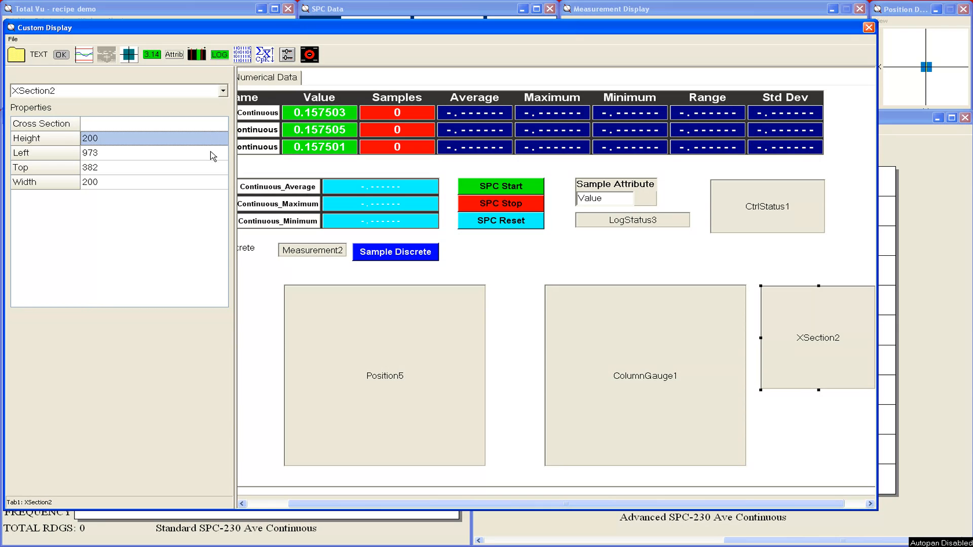
click(213, 154)
click(214, 168)
click(215, 182)
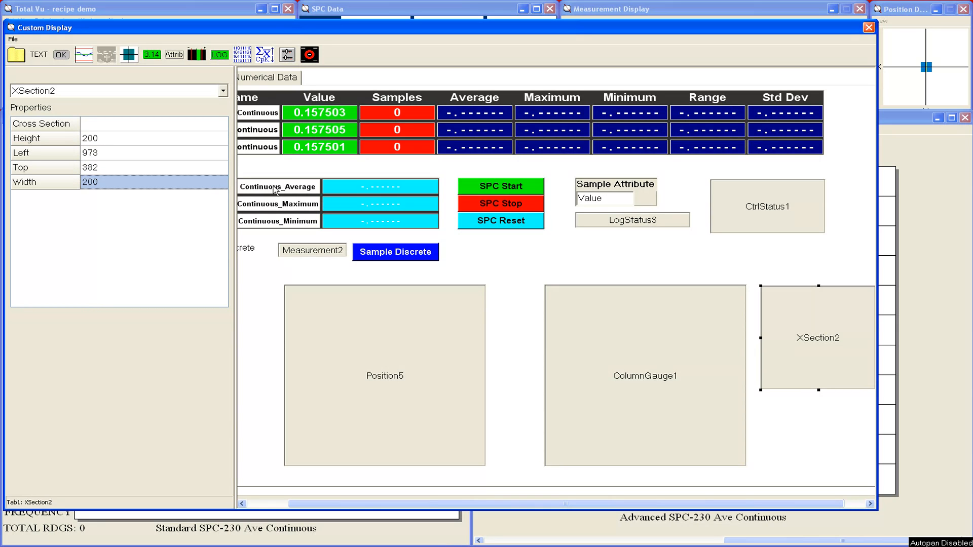
click(793, 304)
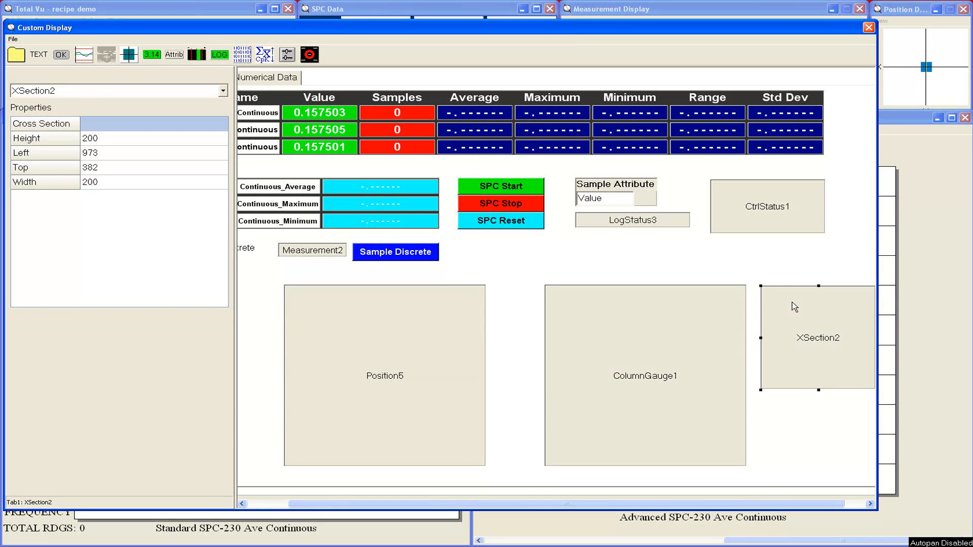
key(Delete)
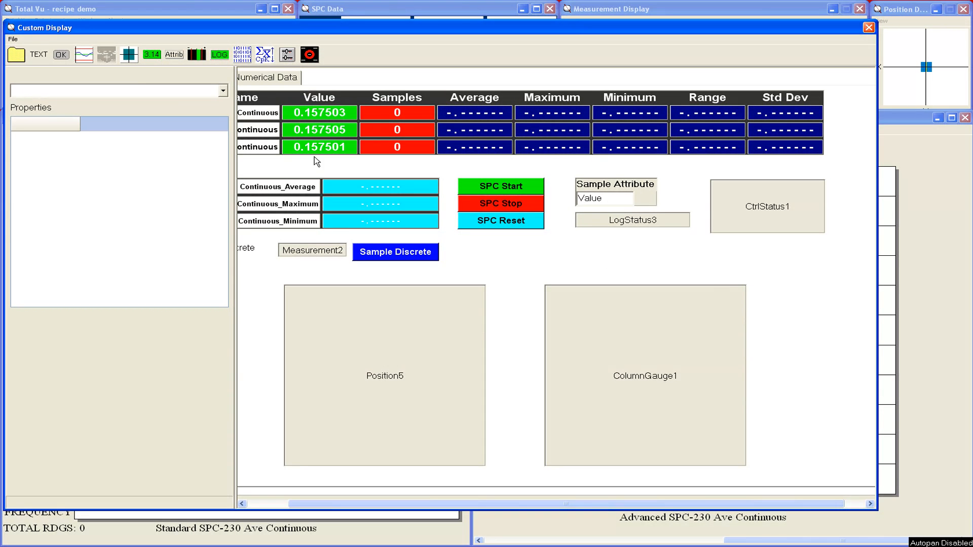
Save the custom display layout and close its editor to return to the live display.
click(13, 39)
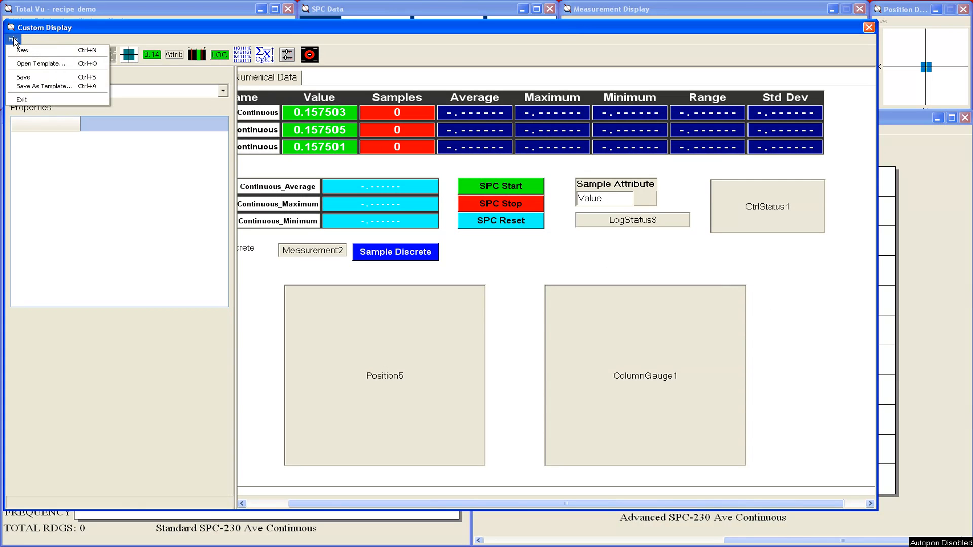
click(19, 75)
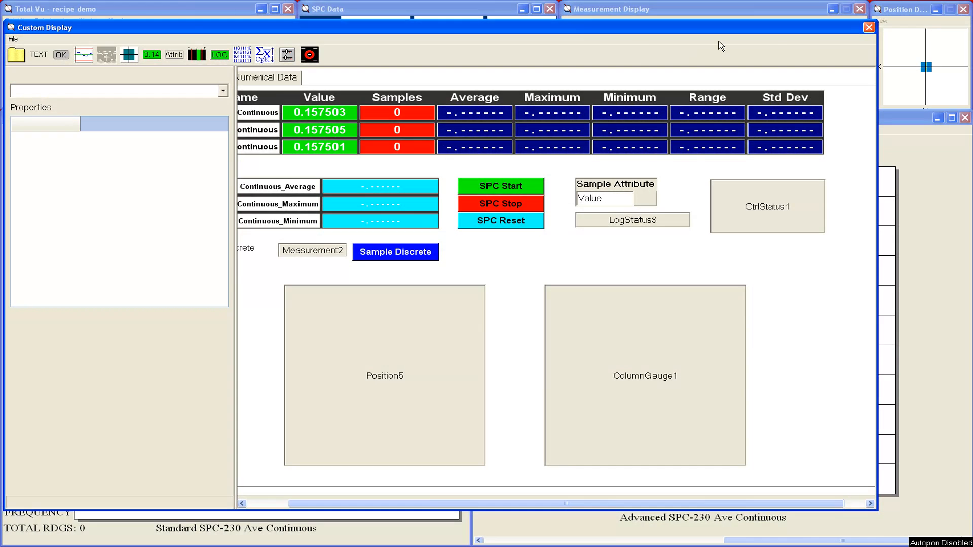
click(868, 28)
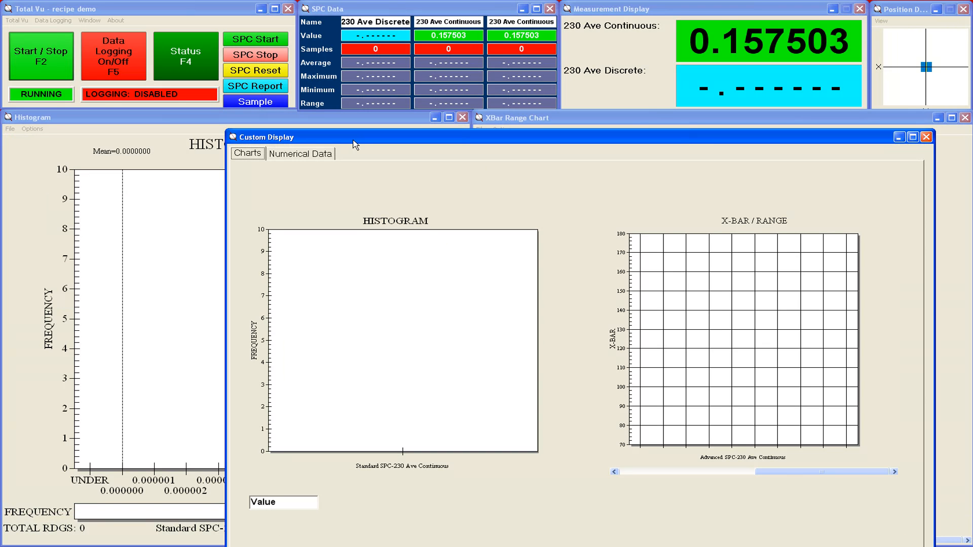
Move the live custom display fully into view, start SPC from its Numerical Data page and take a discrete sample.
drag(354, 142, 138, 25)
click(101, 38)
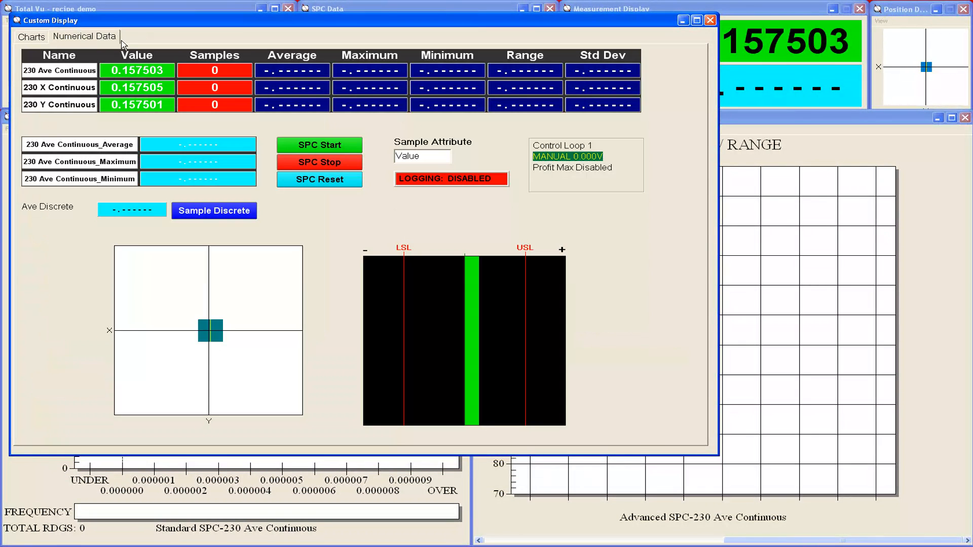
click(322, 145)
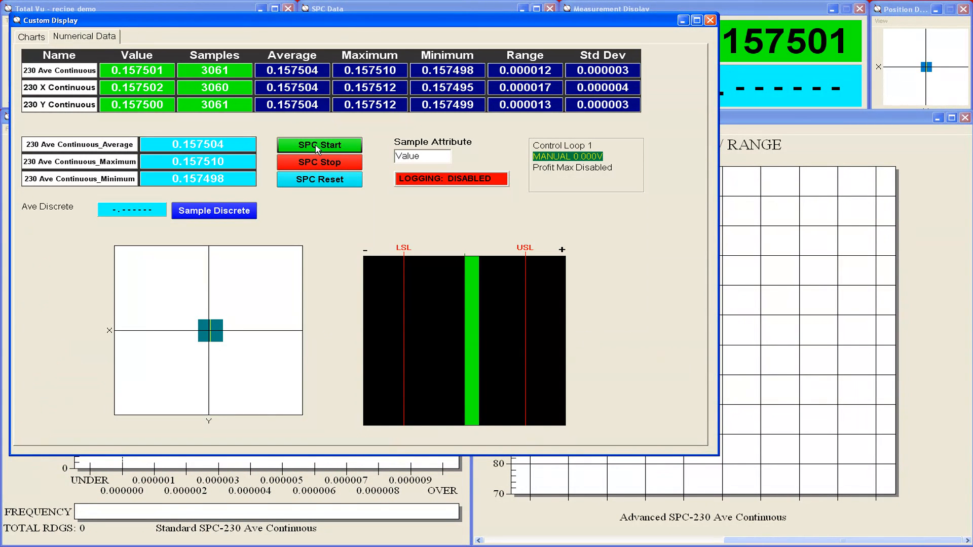
click(226, 212)
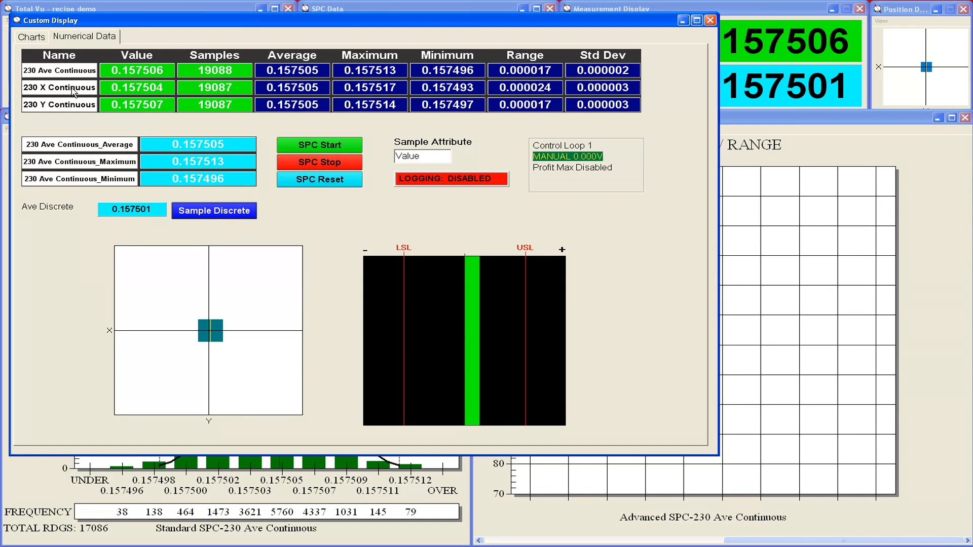
Check the live histogram and X-bar/range charts on the Charts page, and stop SPC from the Numerical Data page.
click(31, 37)
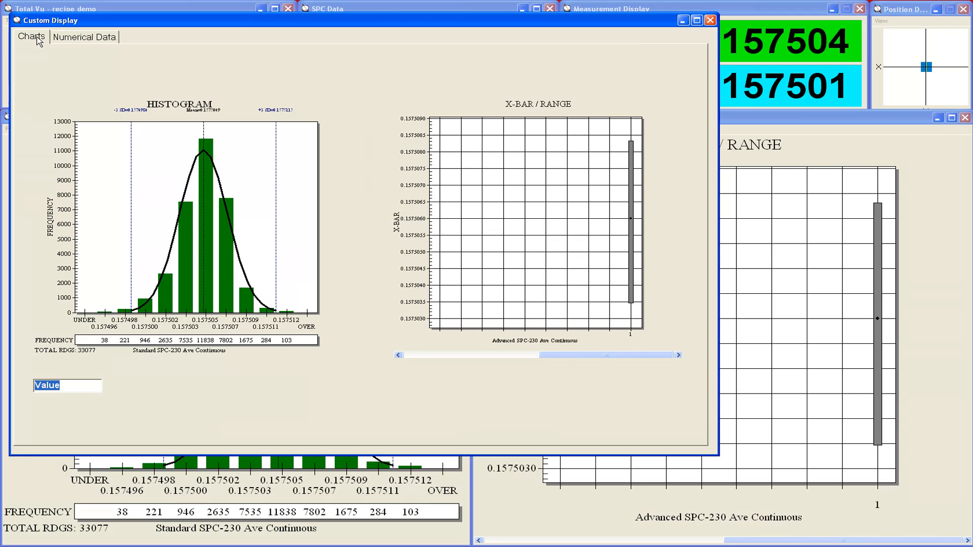
click(77, 37)
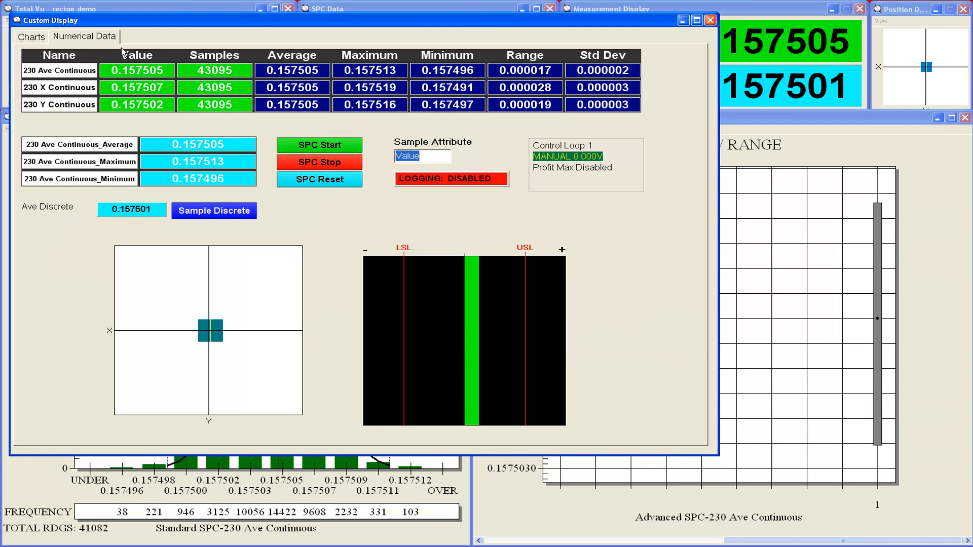
click(303, 165)
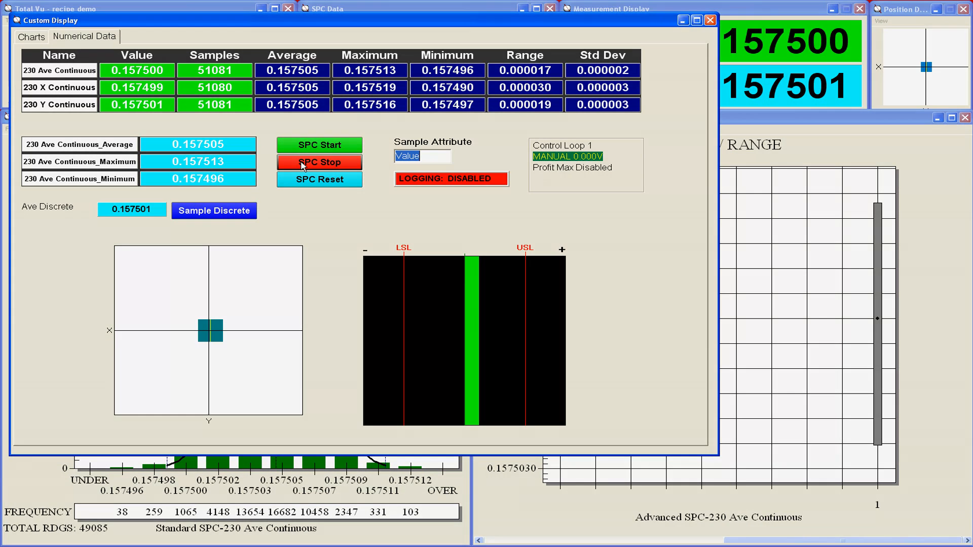